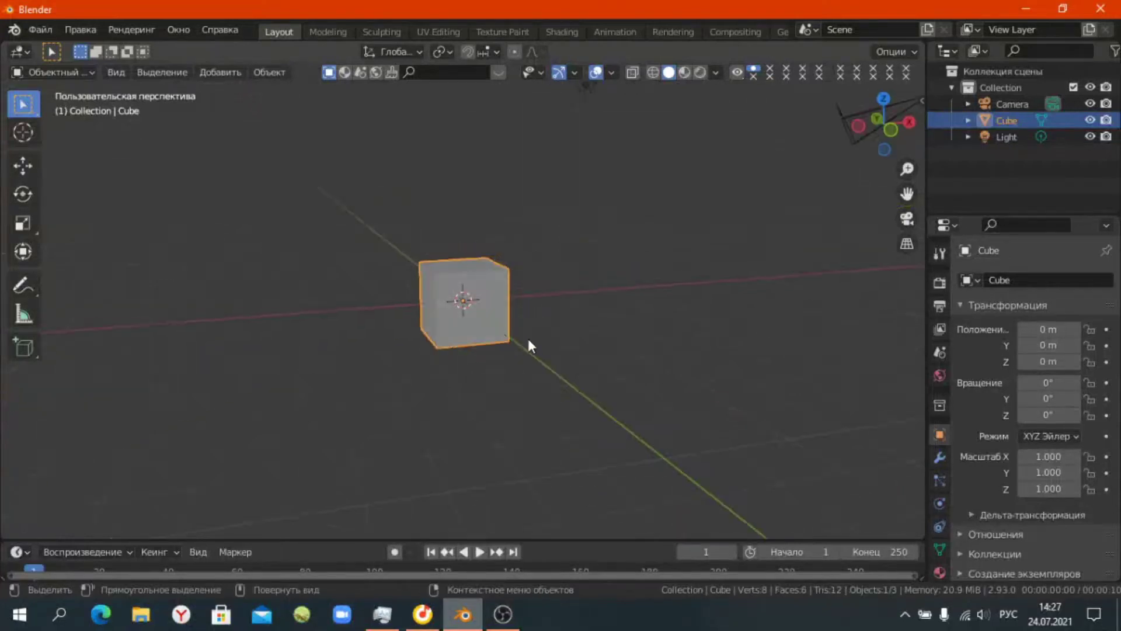
From the front view, flatten the cube vertically in edit mode.
key("KP_1")
key("Tab")
key("s")
key("z")
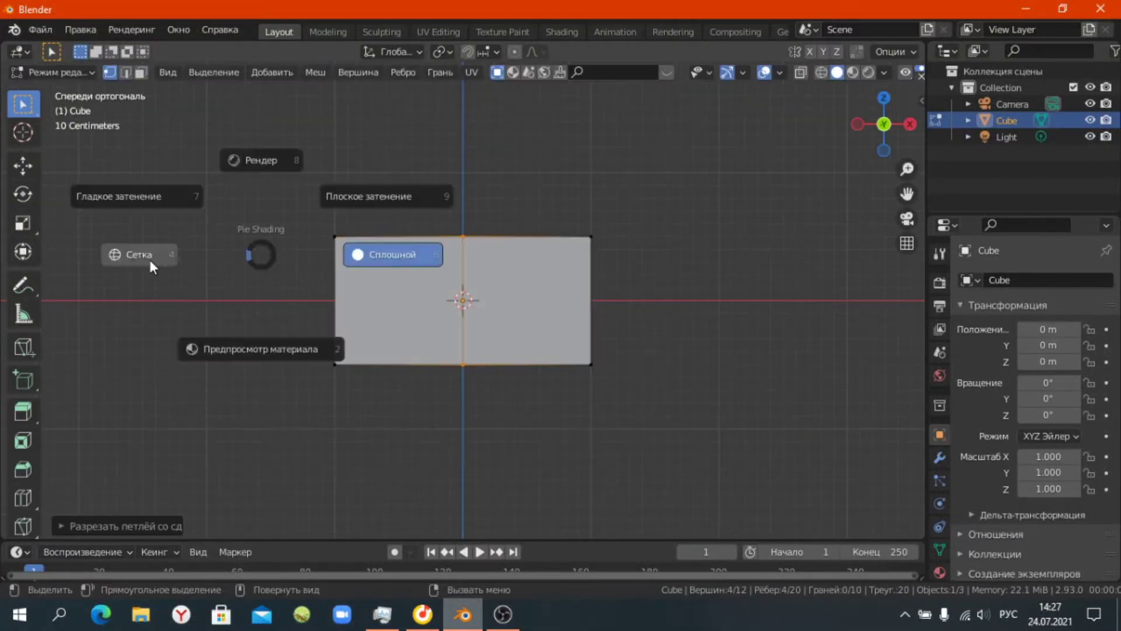
Delete the left half of the mesh and add an X-axis Mirror modifier.
key("3")
left_click(397, 300)
key("x")
left_click(435, 470)
left_click(939, 457)
left_click(1034, 280)
left_click(648, 470)
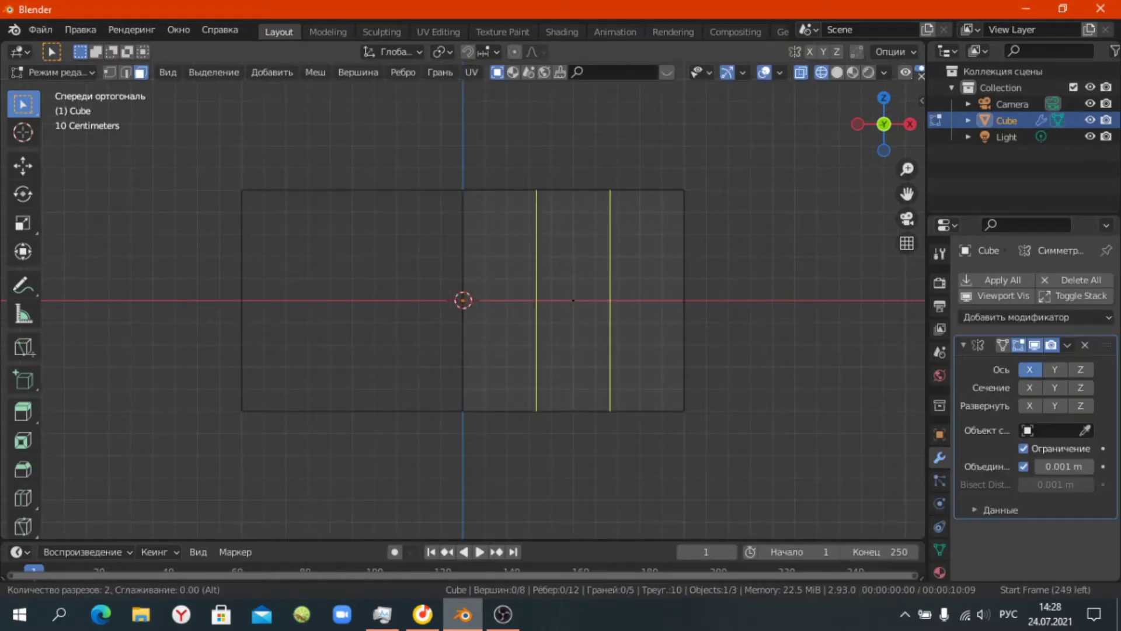
Add two centred loop cuts and spread them apart along X.
left_click(595, 194)
right_click(594, 193)
key("s")
key("x")
left_click(707, 314)
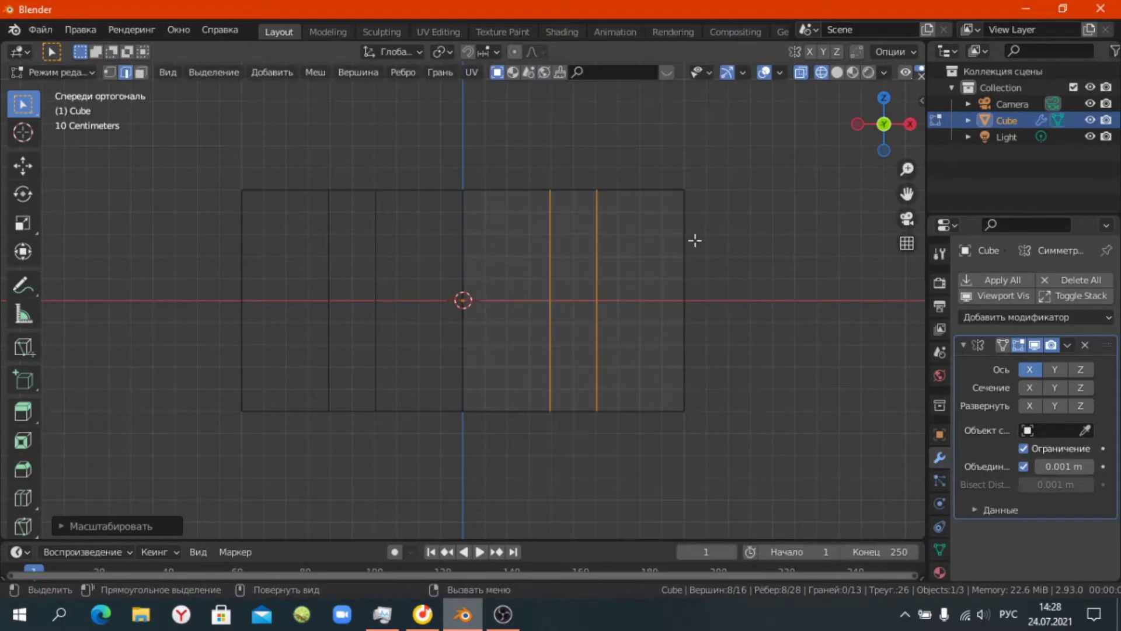
left_click(730, 196)
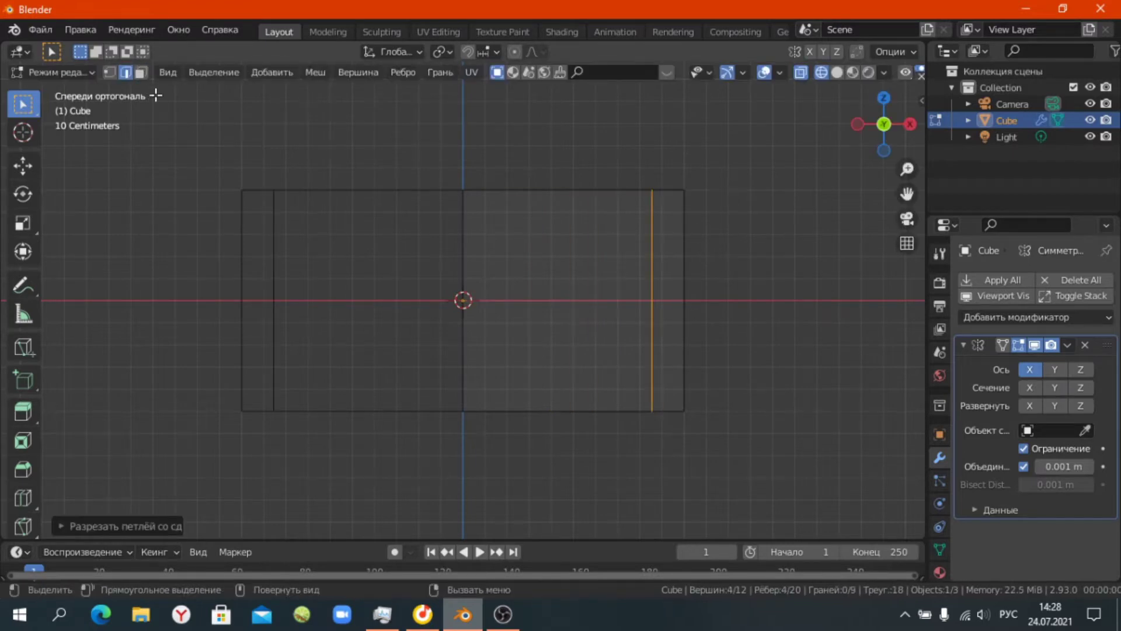
Raise the bottom-right vertices vertically to slope the platform's underside.
left_click_drag(545, 345, 781, 446)
key("g")
key("z")
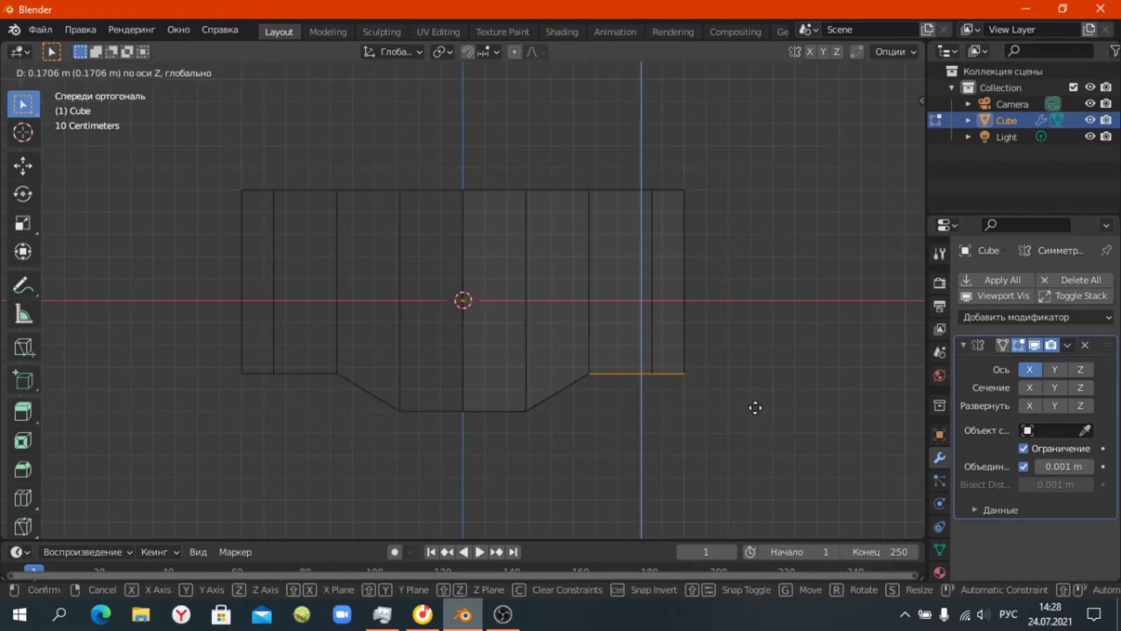
left_click(765, 286)
middle_click_drag(765, 286, 682, 235)
Extrude the top face upward into a raised edge and push the middle vertices outward.
key("e")
left_click(670, 222)
key("KP_1")
left_click(723, 297)
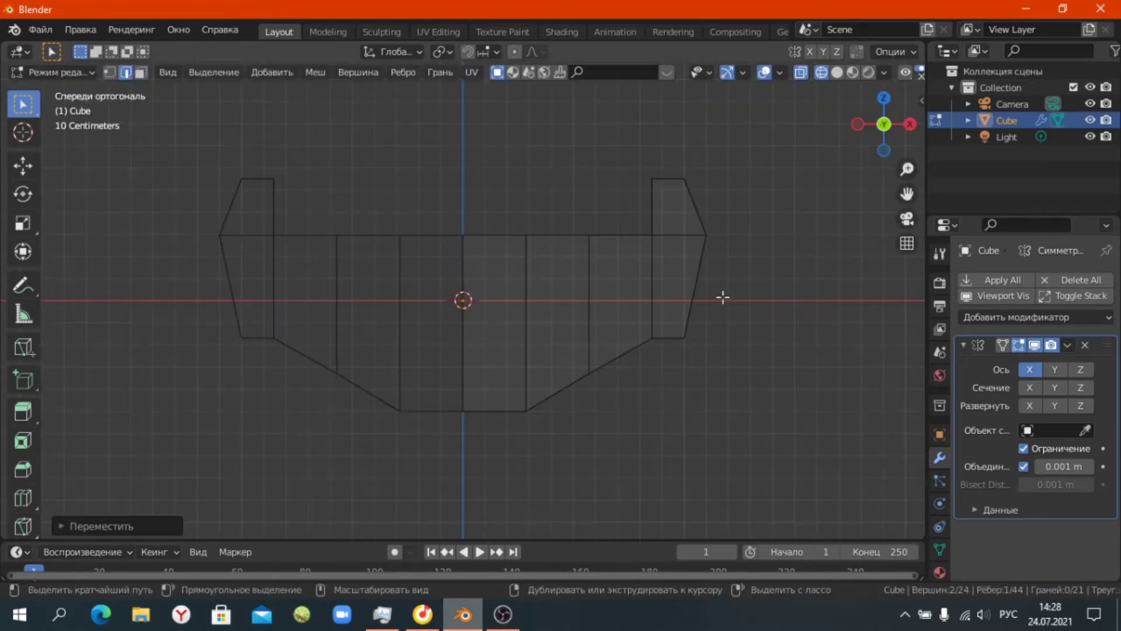
key("Tab")
middle_click_drag(594, 379, 593, 343)
key("KP_7")
key("shift+a")
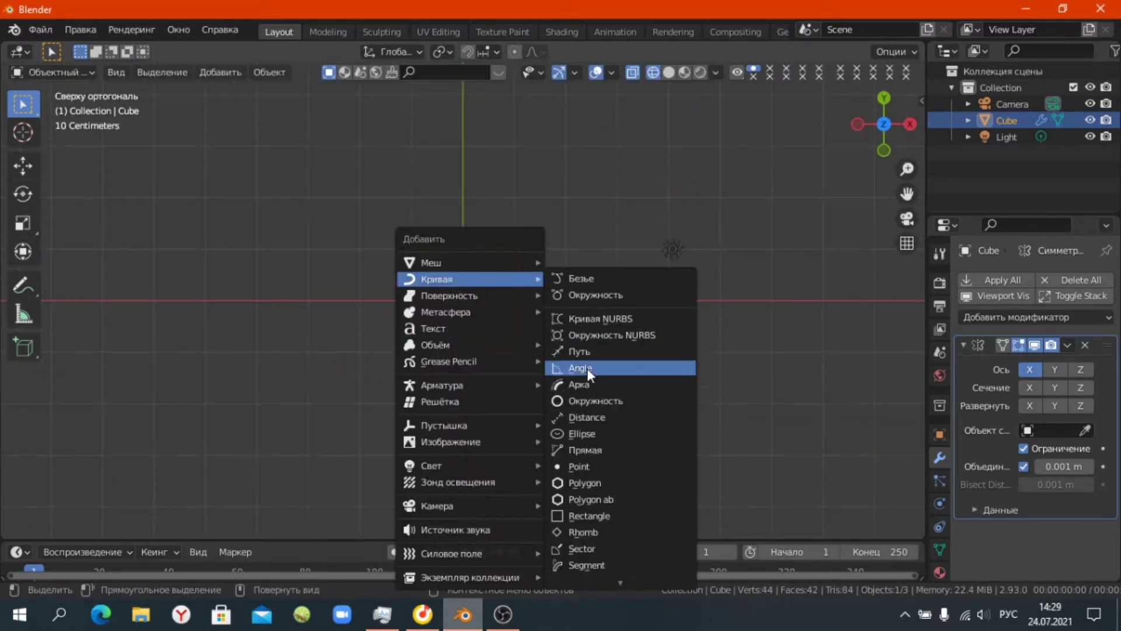
Add a path curve and move its control points along Z.
left_click(587, 367)
key("Tab")
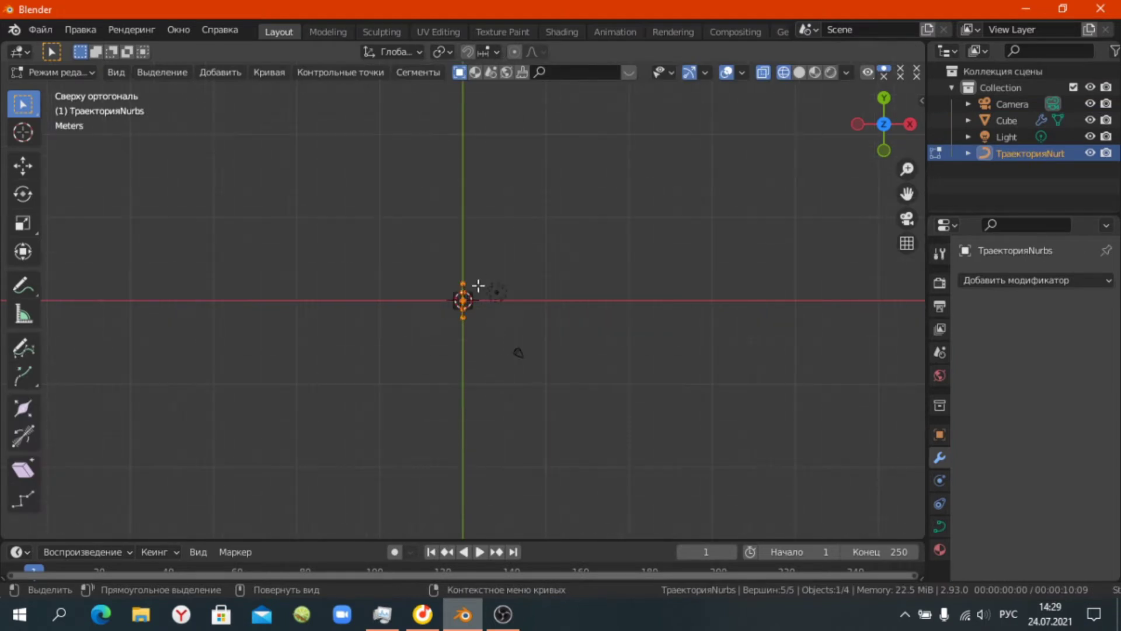
key("g")
key("z")
left_click(487, 457)
Viewing from above, shift the path points along Y and reposition the lower points.
scroll(476, 394, "up", 5)
key("g")
key("z")
left_click(490, 132)
scroll(441, 310, "down", 3)
scroll(441, 309, "down", 5)
key("g")
key("y")
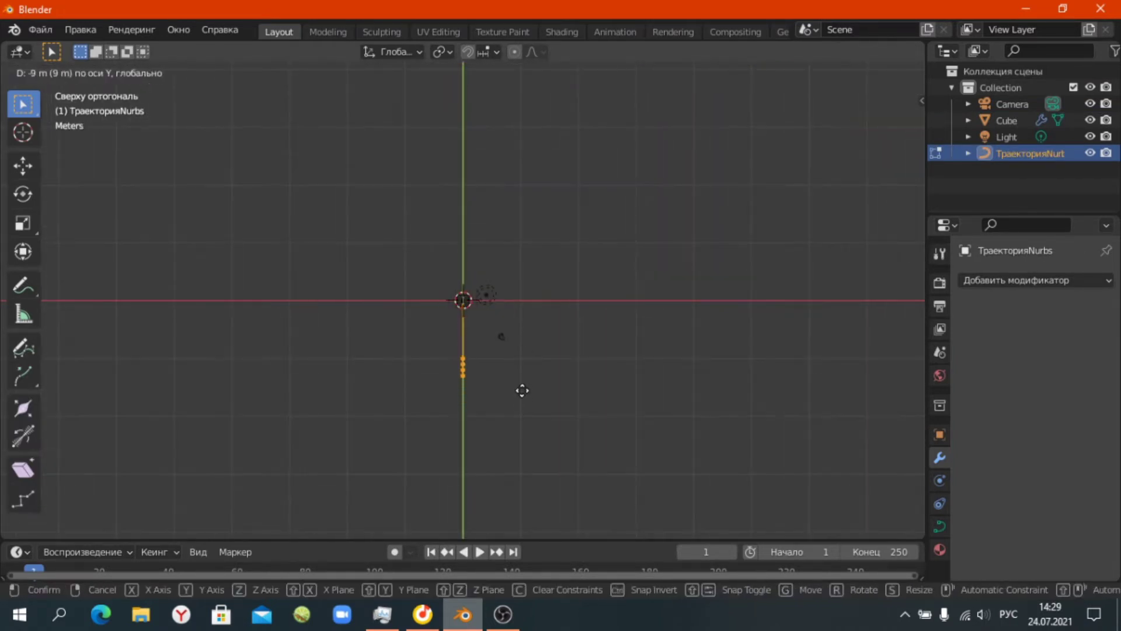
left_click(522, 390)
left_click_drag(451, 358, 486, 397)
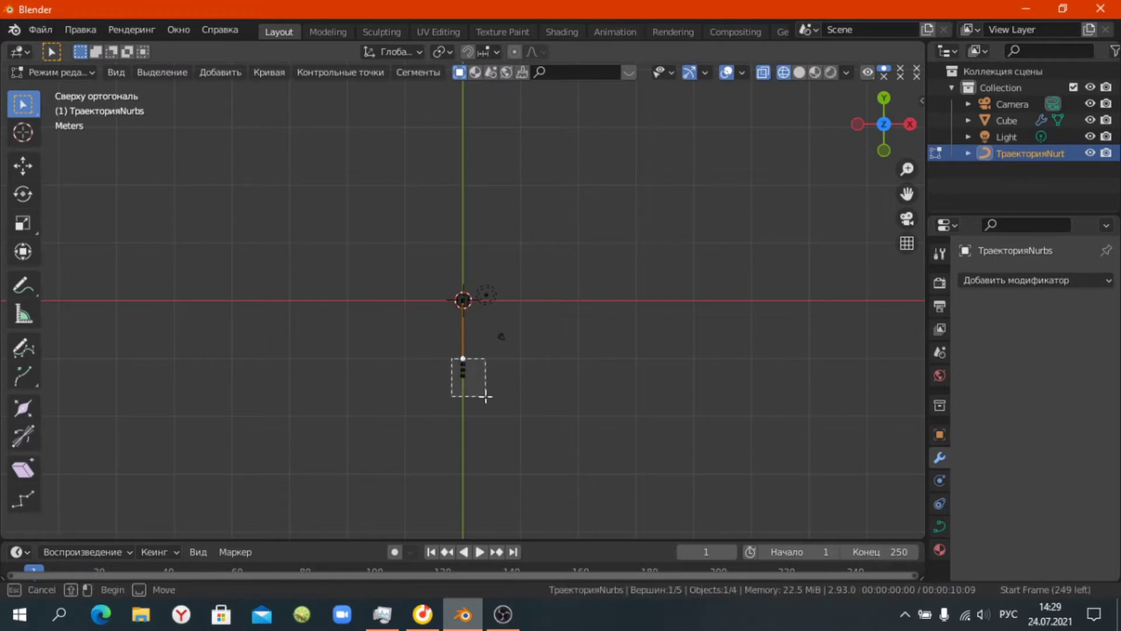
left_click(520, 379)
Line the points up on a straight Y line and reposition the path's end point.
key("g")
key("z")
scroll(493, 366, "up", 3)
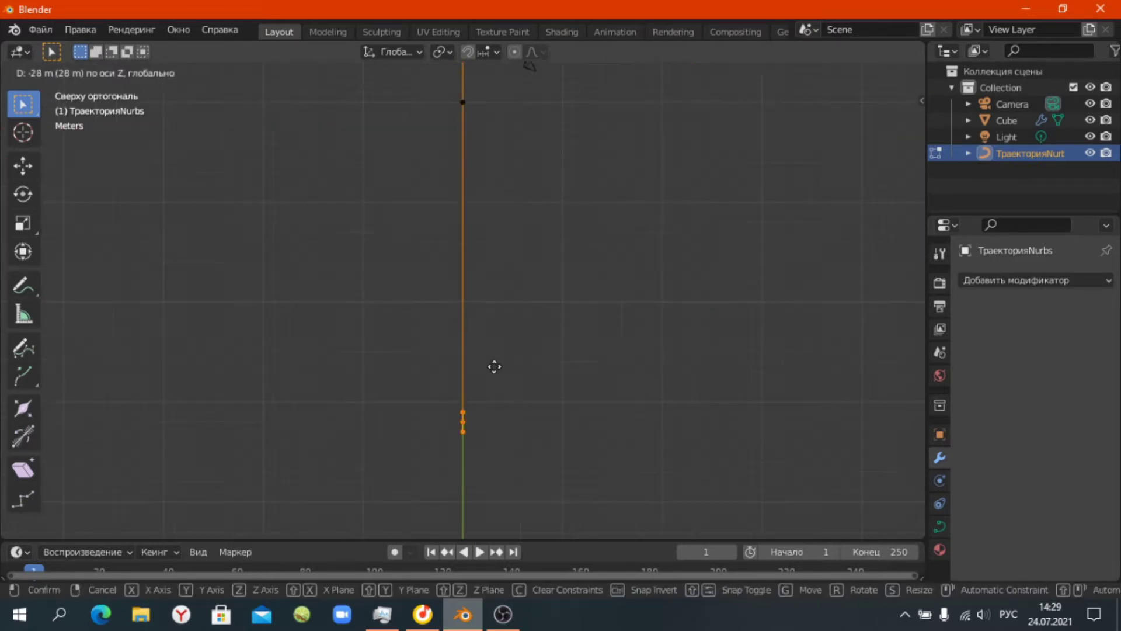
key("y")
left_click(495, 442)
scroll(497, 447, "down", 2)
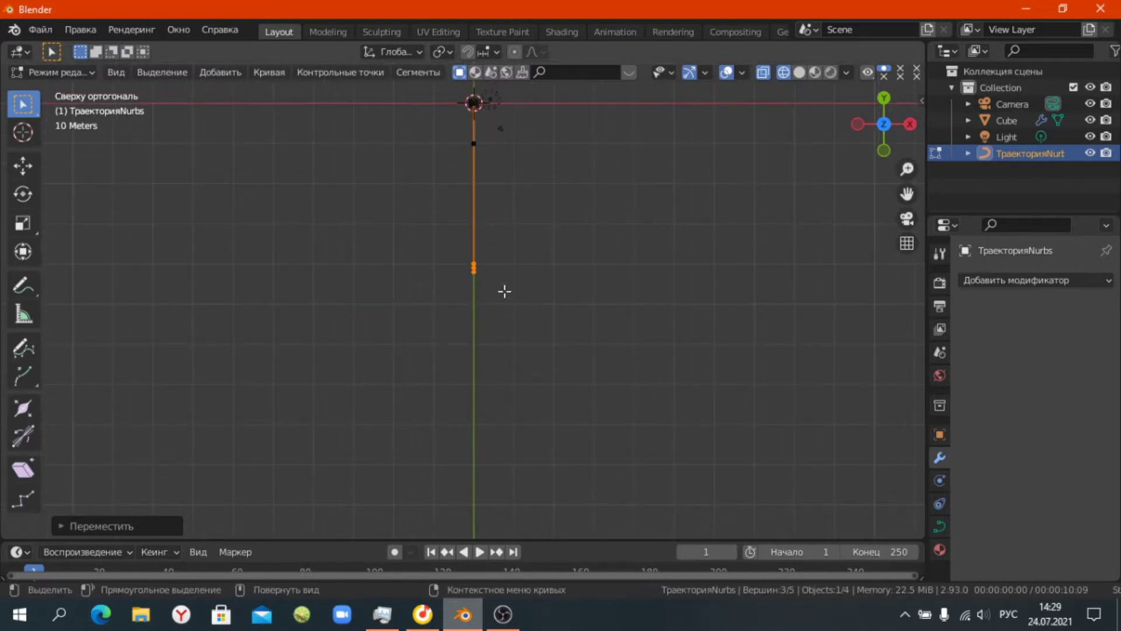
key("g")
left_click(444, 456)
scroll(589, 315, "up", 4)
Extrude a series of new points from the path end so the track bends around.
key("e")
left_click(383, 499)
scroll(590, 334, "up", 2)
scroll(589, 373, "down", 3)
scroll(589, 373, "down", 2)
key("e")
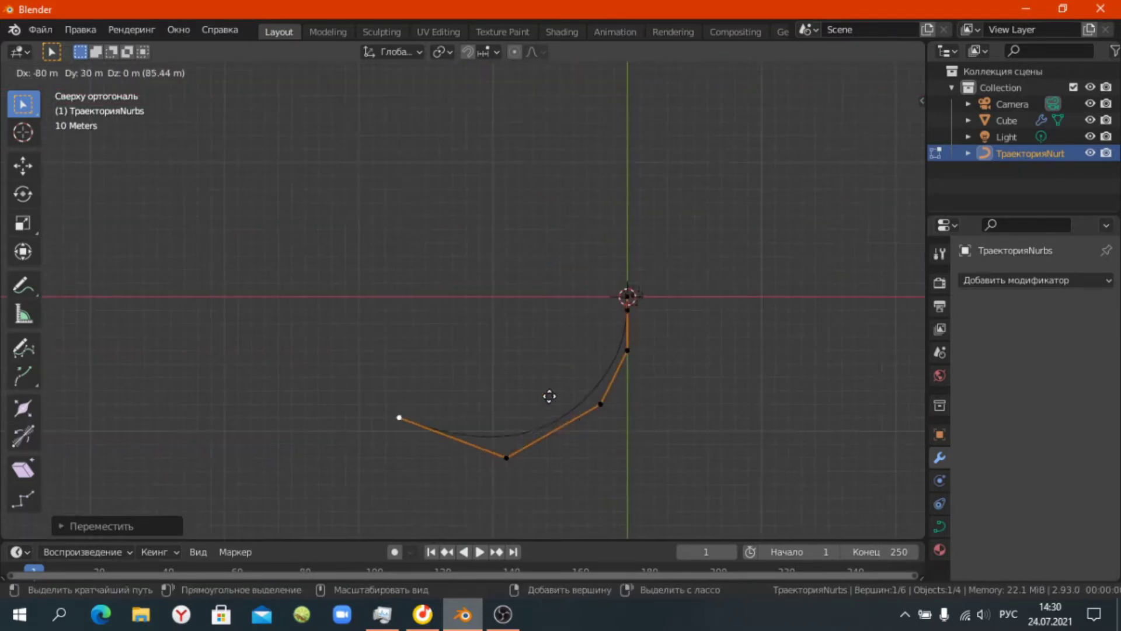
scroll(548, 359, "up", 4, "shift")
key("e")
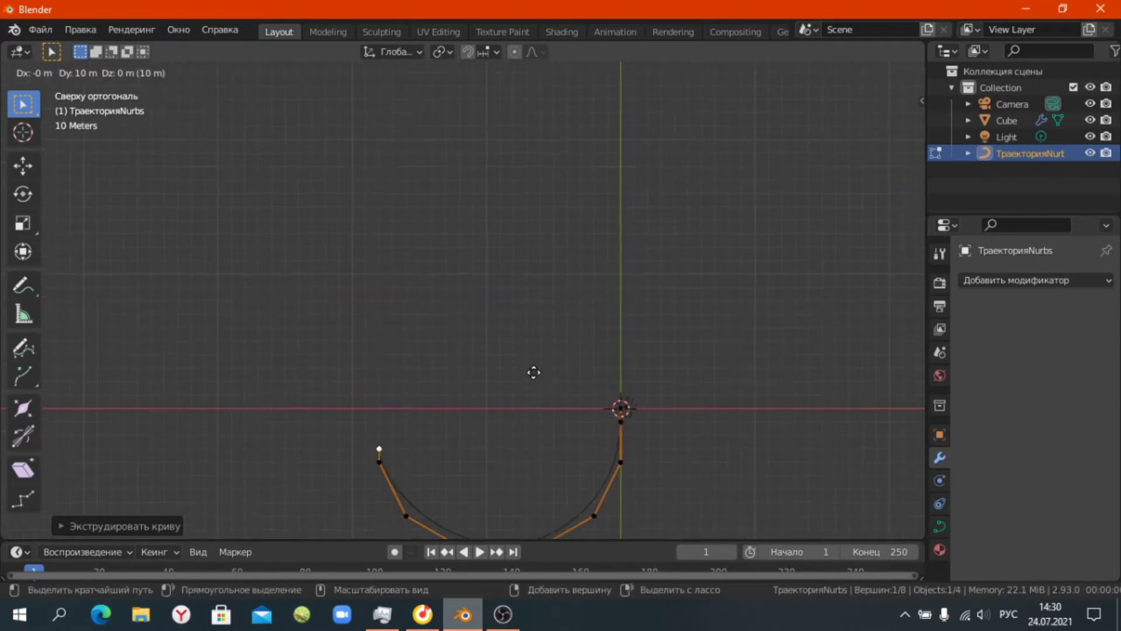
scroll(545, 297, "up", 4, "shift")
key("e")
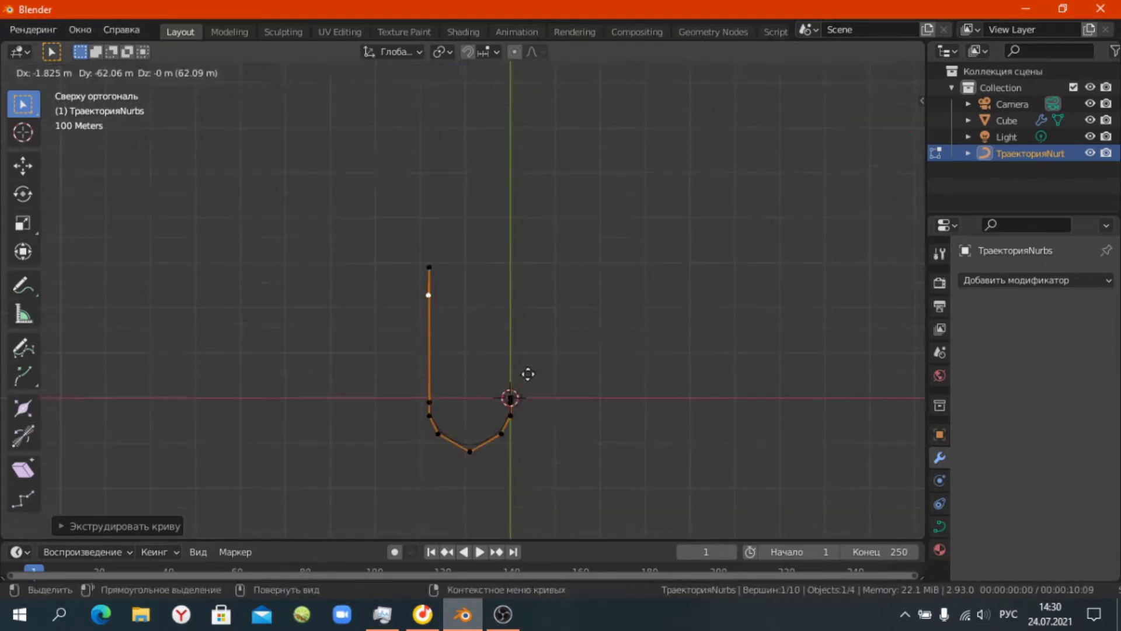
left_click(543, 286)
key("e")
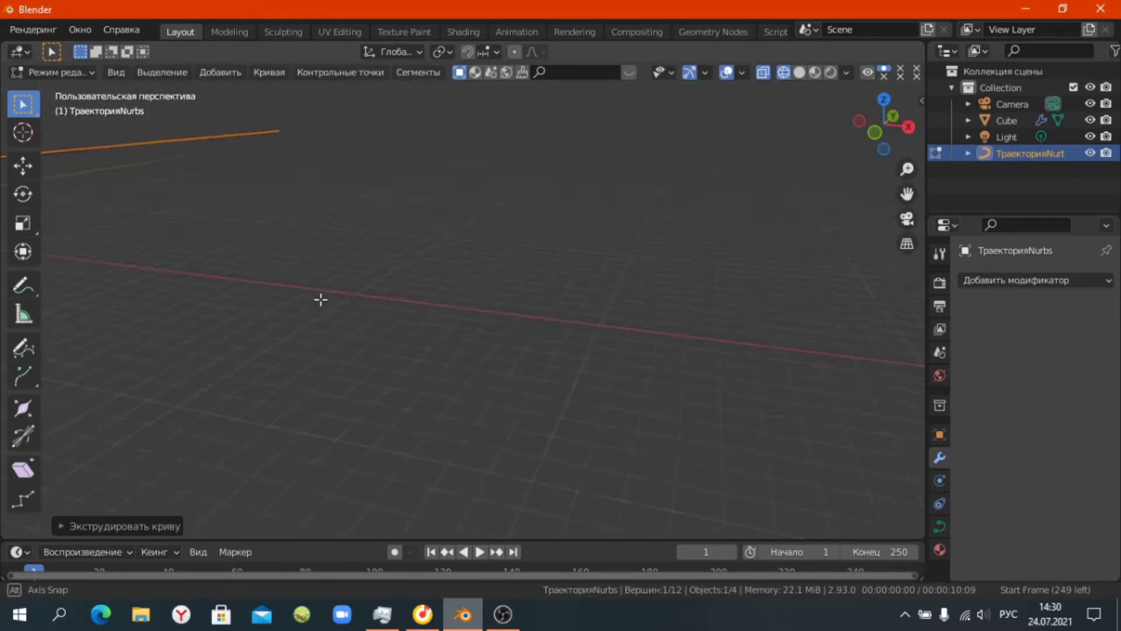
Switch to the top-down view and begin repositioning the selected curve points.
left_click(939, 283)
scroll(985, 358, "down", 10)
key("KP_7")
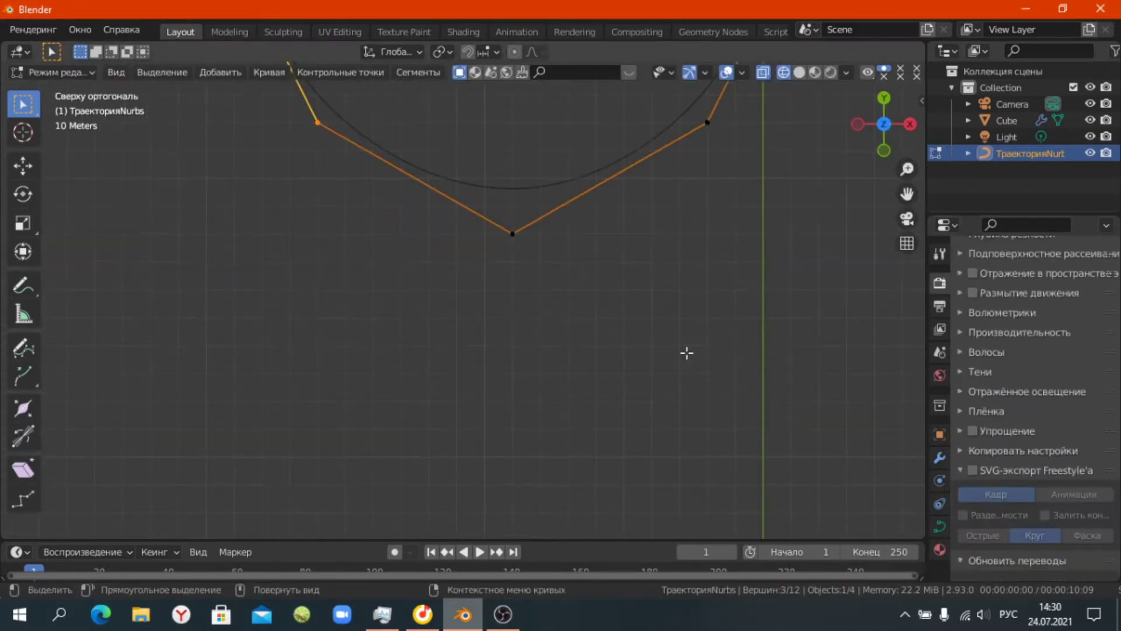
scroll(567, 288, "up", 5, "shift")
key("g")
Inspect the curve from the side, keeping a stray point level with the rest.
left_click(232, 231)
mouse_move(519, 321)
middle_mouse_down()
mouse_move(560, 325)
mouse_move(415, 329)
middle_mouse_up()
middle_click_drag(281, 339, 362, 304)
left_click(412, 265)
key("g")
key("z")
key("Escape")
middle_click_drag(387, 379, 538, 355)
Give the profile cube an Array modifier with a Curve modifier placed below it.
key("Tab")
left_click(476, 485)
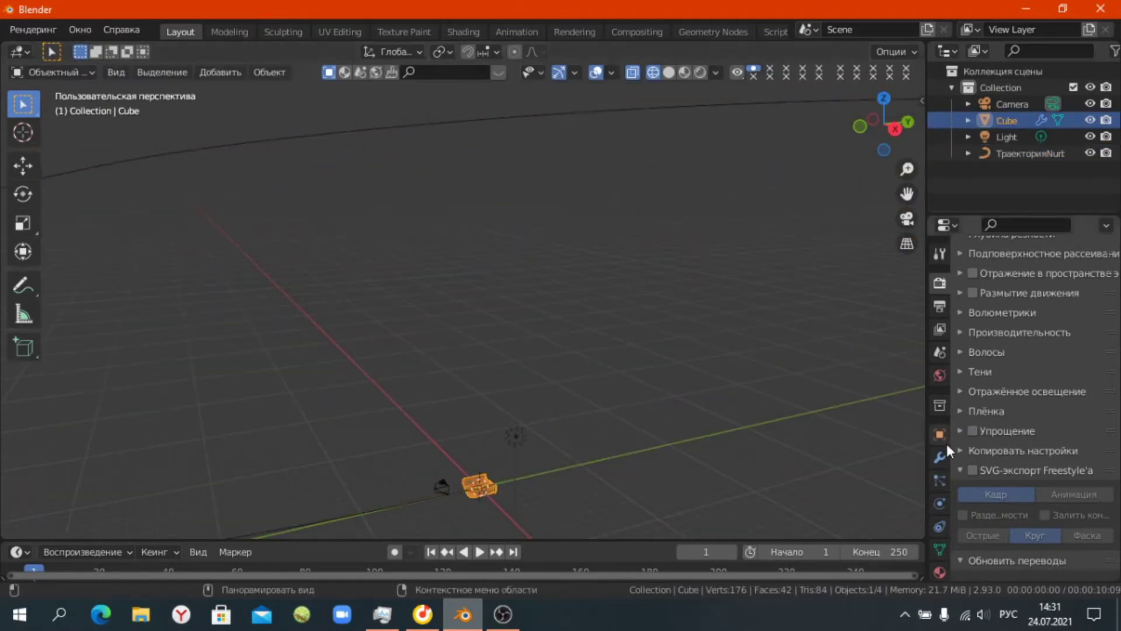
left_click(939, 458)
left_click(1033, 317)
left_click(688, 47)
left_click(964, 290)
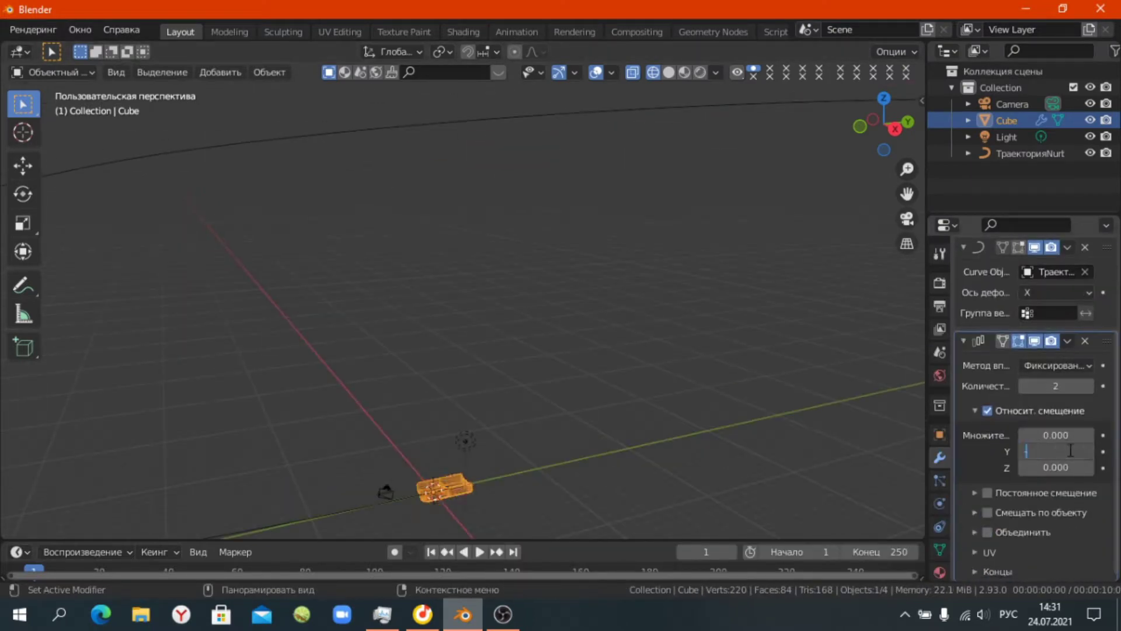
mouse_move(1045, 388)
left_mouse_down()
mouse_move(1080, 388)
mouse_move(1106, 409)
left_mouse_up()
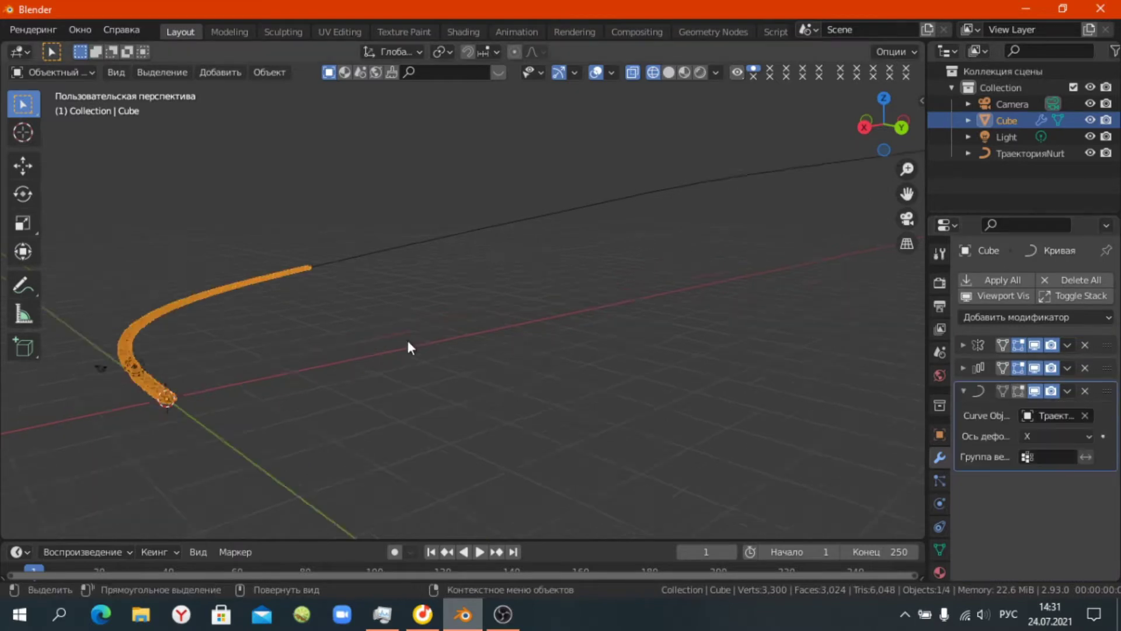
In wireframe, set the Array count to 1300 with a Y offset of -1.
scroll(471, 377, "up", 3)
key("shift+z")
scroll(316, 391, "up", 4)
middle_click_drag(272, 448, 310, 345)
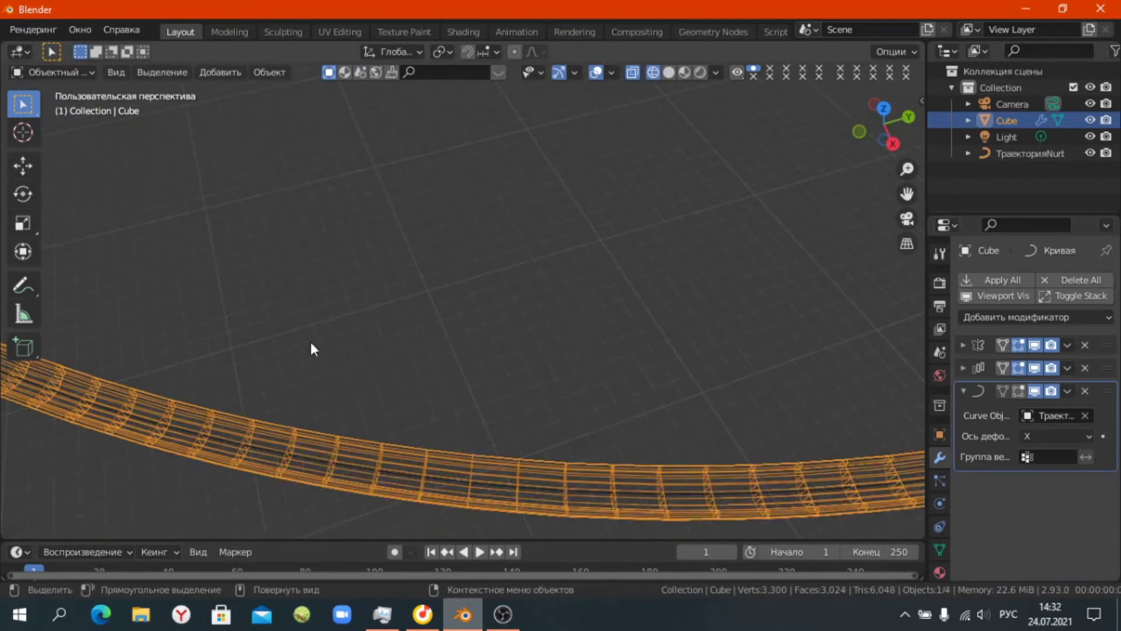
left_click(964, 367)
scroll(335, 400, "down", 4)
middle_click_drag(335, 400, 497, 338)
middle_click_drag(554, 287, 560, 315)
double_click(1056, 413)
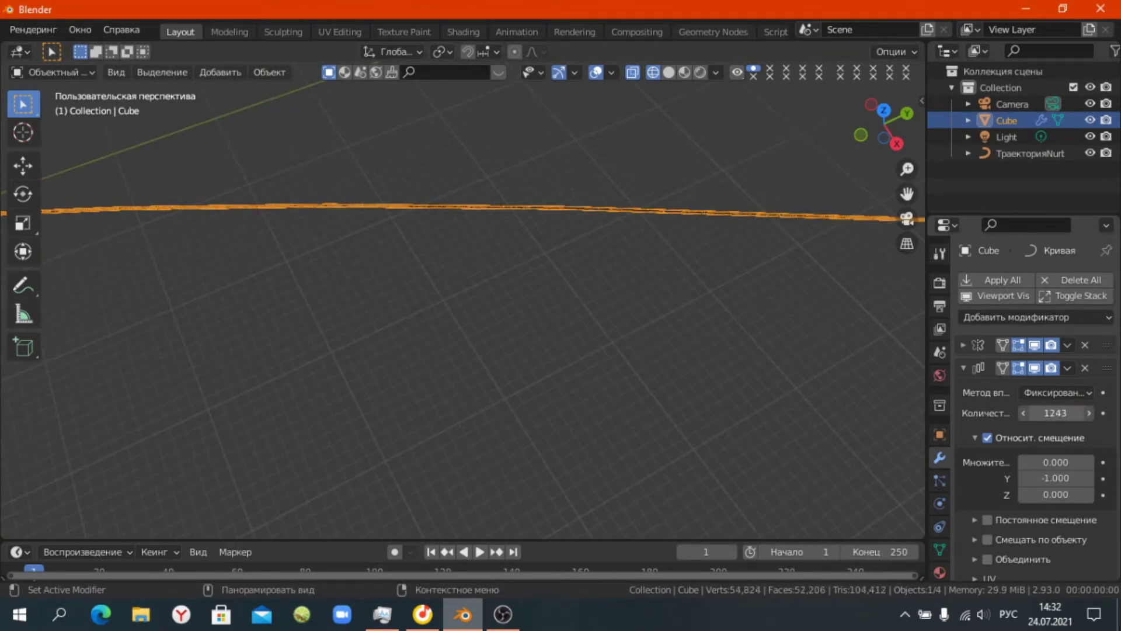
Inspect the end of the long curved platform, then add a new cube.
middle_click_drag(402, 304, 398, 338)
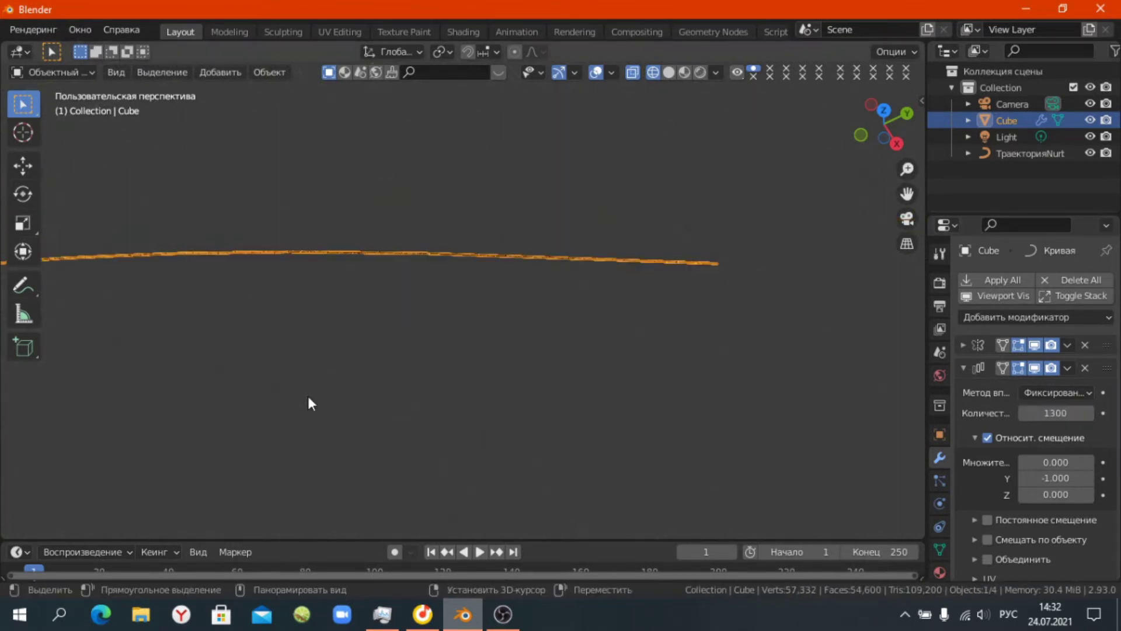
mouse_move(471, 341)
middle_mouse_down()
mouse_move(514, 383)
mouse_move(587, 278)
mouse_move(485, 255)
mouse_move(535, 349)
middle_mouse_up()
left_click(485, 255)
left_click(535, 348)
scroll(422, 282, "up", 8)
mouse_move(422, 283)
middle_mouse_down()
mouse_move(447, 280)
mouse_move(425, 296)
mouse_move(503, 321)
mouse_move(543, 307)
mouse_move(593, 348)
mouse_move(563, 354)
mouse_move(483, 247)
middle_mouse_up()
left_click(425, 297)
key("shift+a")
left_click(555, 242)
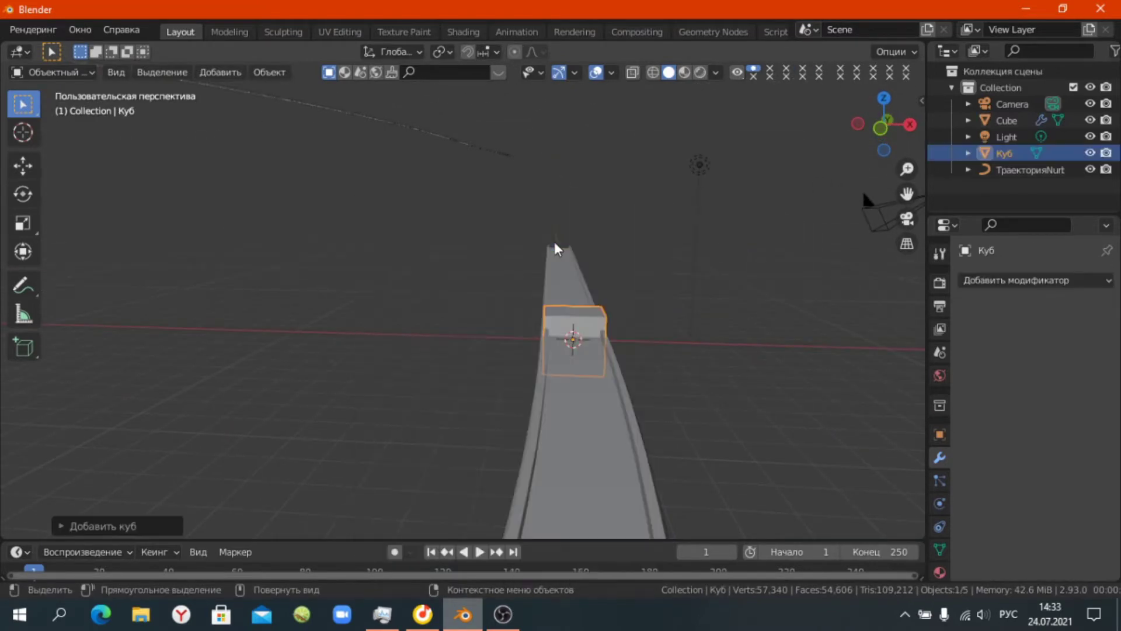
Reselect the new cube and add a mirror modifier across the X axis.
key("KP_1")
left_click(399, 394)
middle_click_drag(398, 394, 472, 320)
left_click(429, 487)
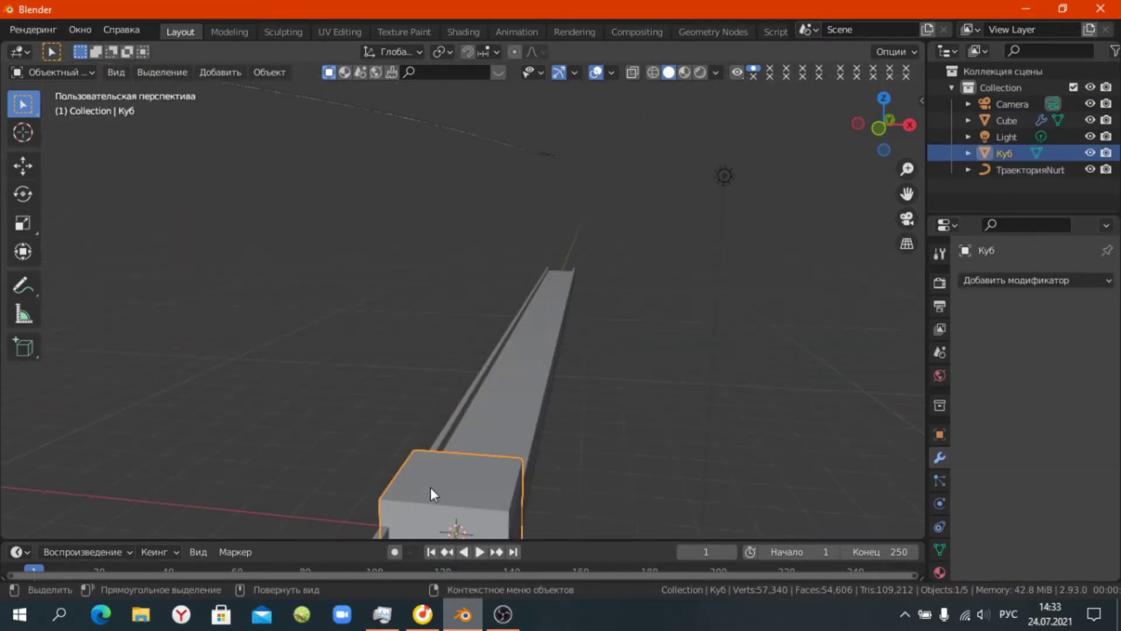
key("KP_1")
scroll(461, 349, "up", 3)
left_click(1037, 280)
left_click(665, 470)
In Edit Mode, shift the new cube's vertices along X.
key("Tab")
key("g")
key("x")
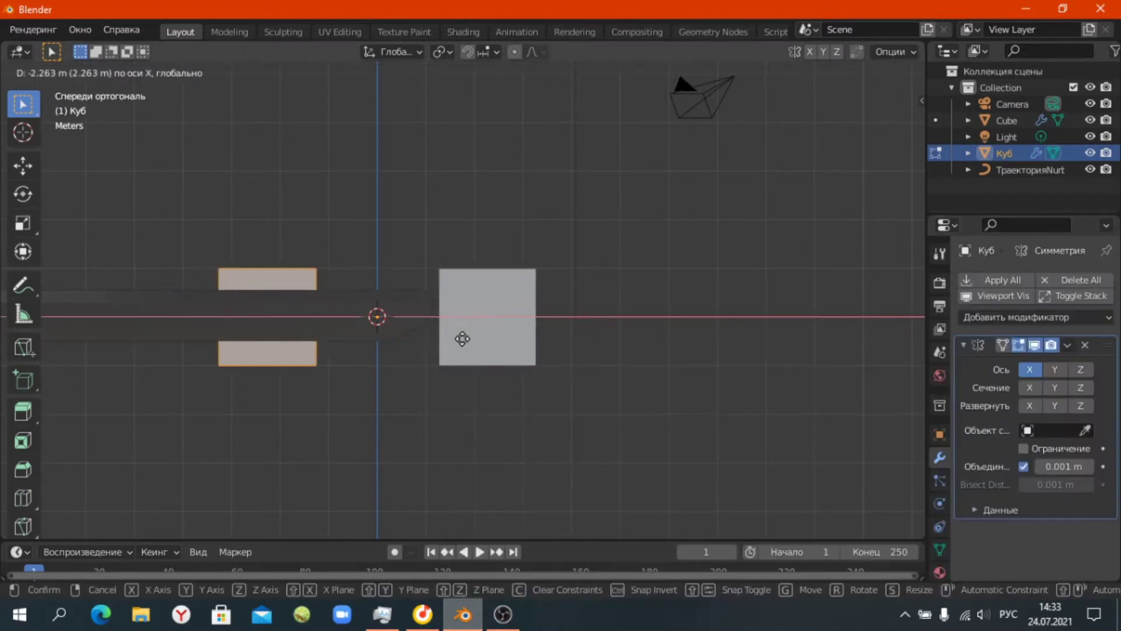
scroll(657, 418, "up", 2)
scroll(497, 296, "up", 3)
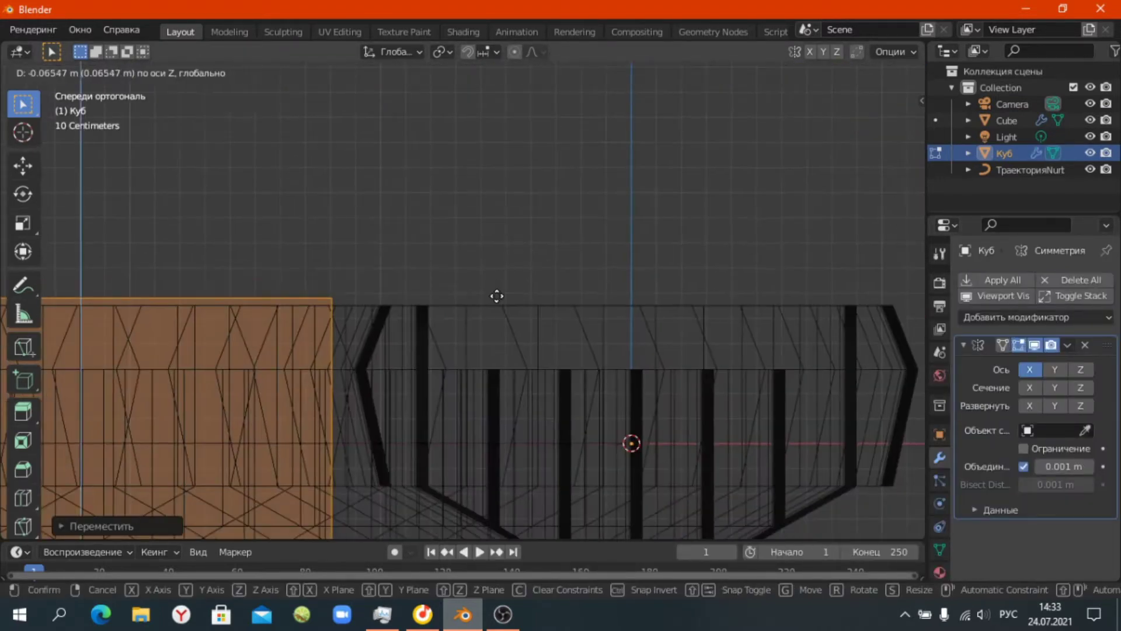
scroll(512, 298, "down", 3)
left_click(412, 313)
Nudge the selection slightly, then raise it along Z.
key("g")
left_click(411, 314)
scroll(402, 282, "down", 4)
key("g")
key("z")
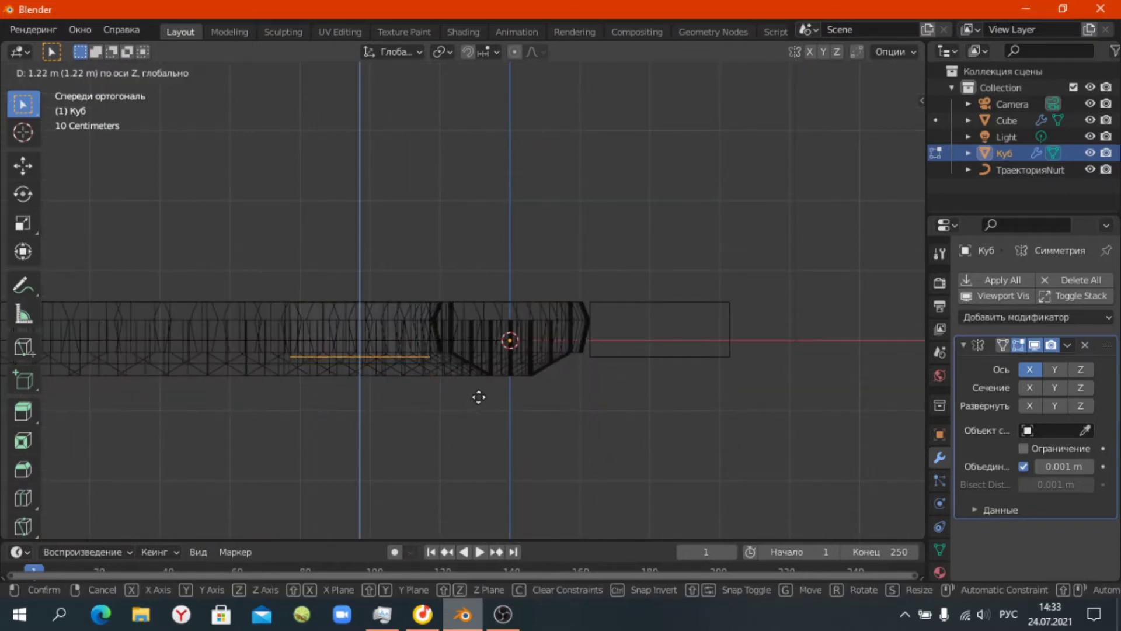
left_click(479, 419)
Select an edge of the new cube and cancel the stray sideways move.
middle_click_drag(507, 435, 513, 370)
left_click(627, 267)
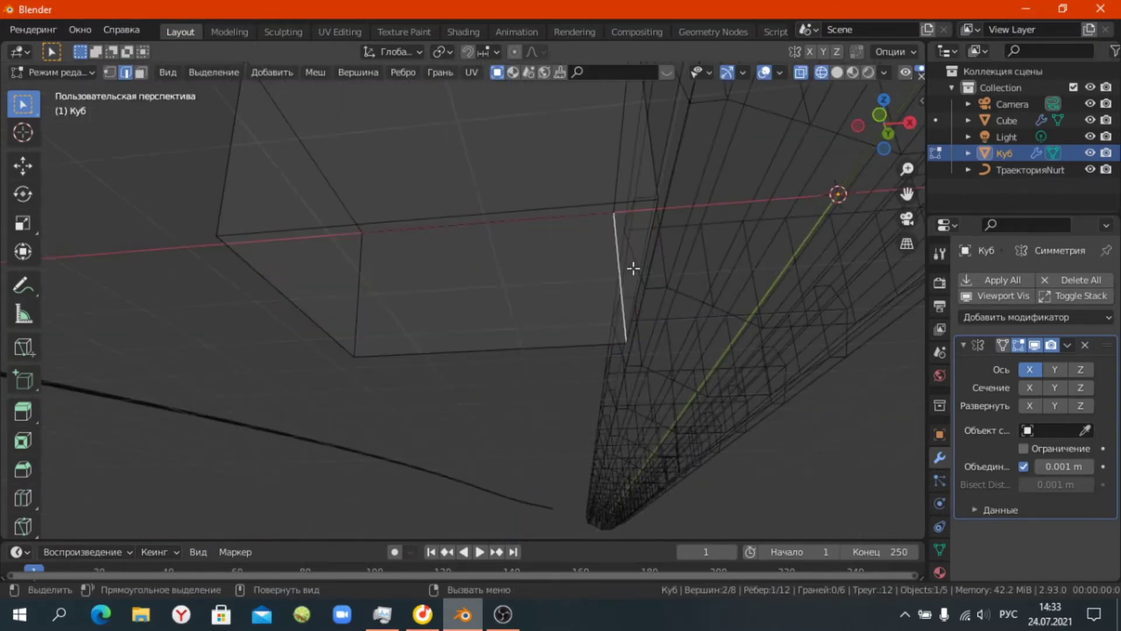
key("KP_1")
right_click(513, 432)
middle_click_drag(513, 431, 608, 206)
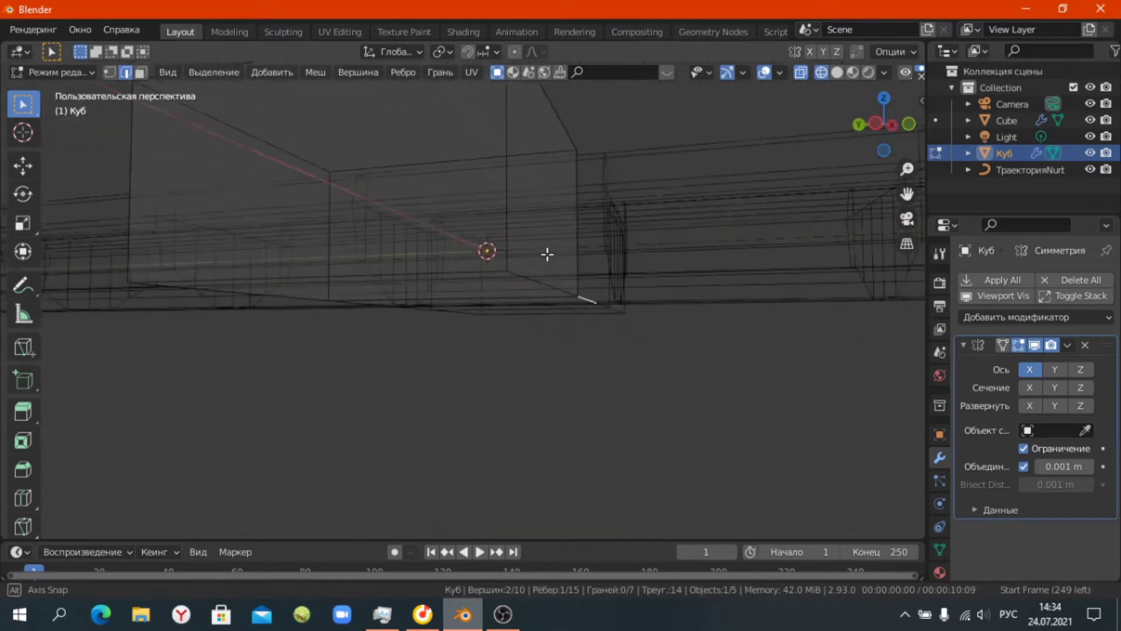
middle_click_drag(546, 253, 503, 258)
Move the piece's end face along Y to lengthen it into a long slab.
key("3")
left_click(425, 121)
key("KP_7")
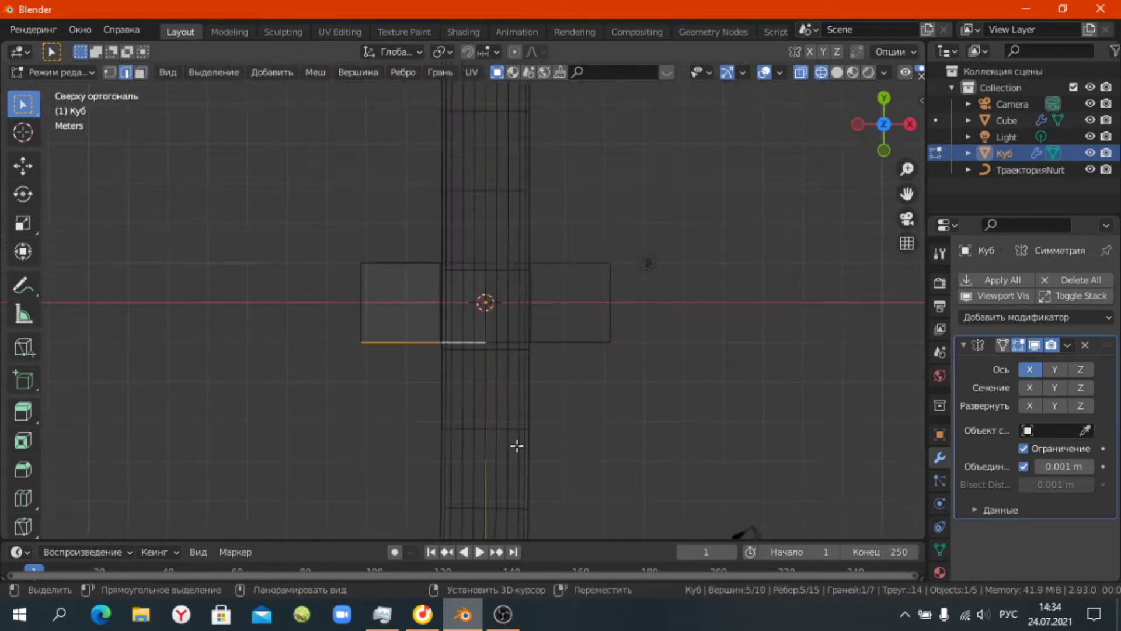
key("g")
key("y")
left_click(514, 388)
scroll(569, 398, "up", 5, "shift")
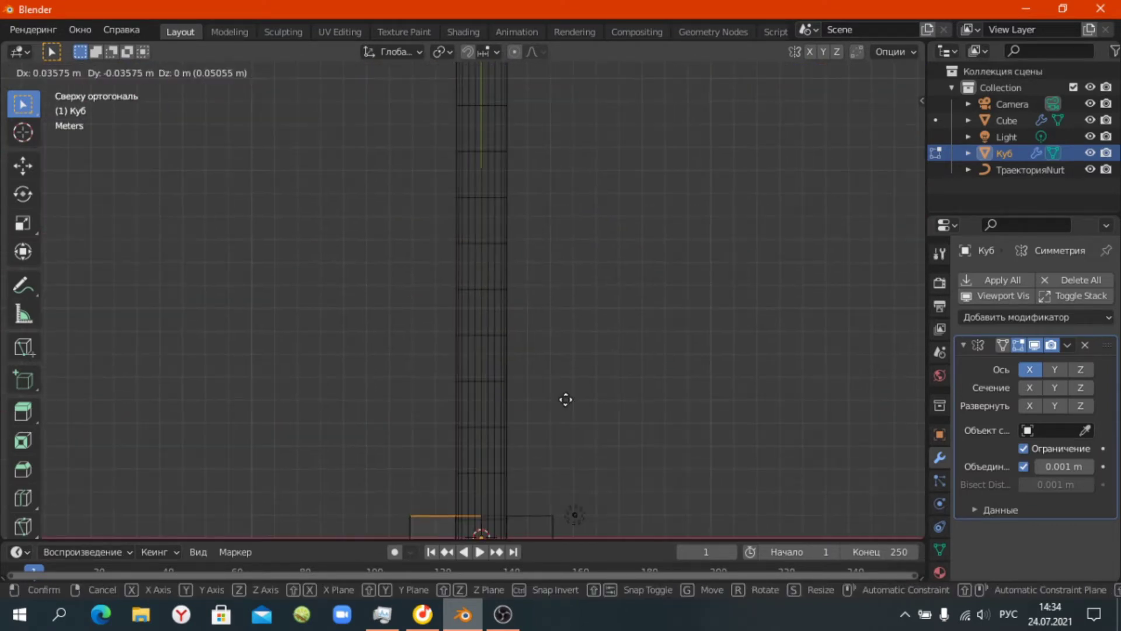
scroll(543, 392, "down", 2)
scroll(515, 425, "up", 3)
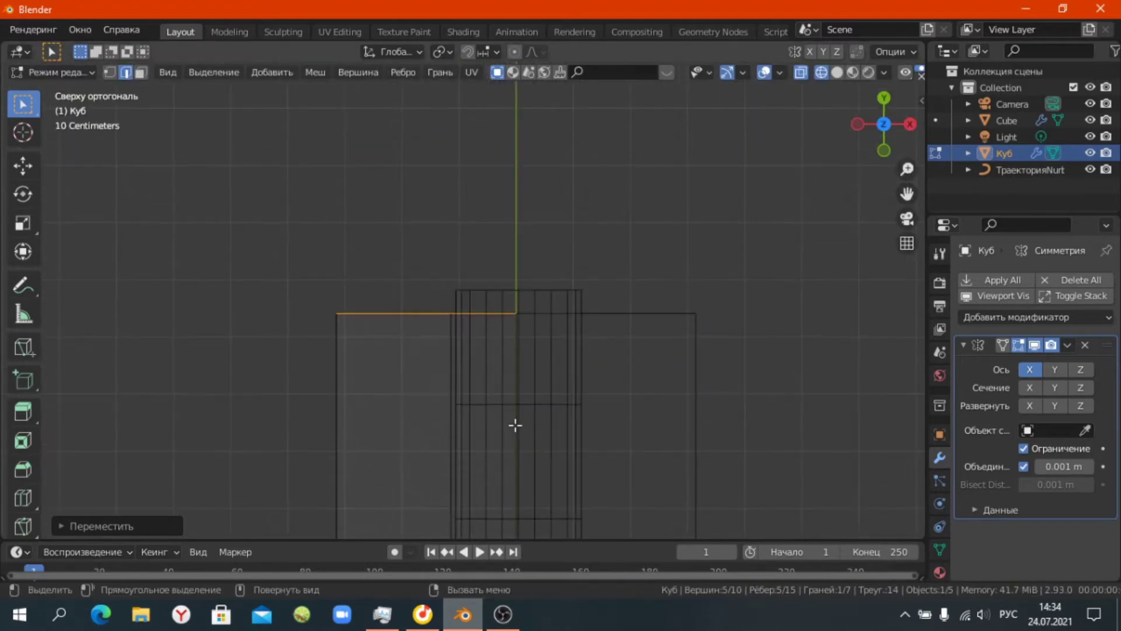
mouse_move(514, 400)
middle_mouse_down()
mouse_move(638, 313)
mouse_move(567, 317)
middle_mouse_up()
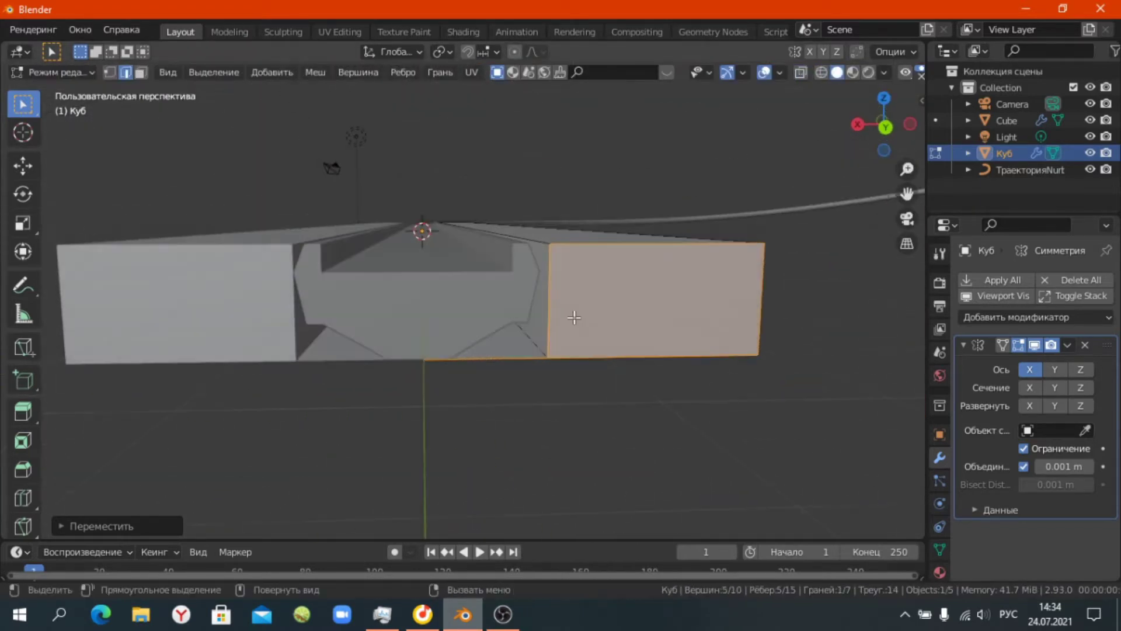
Exit Edit Mode and switch from the arrayed Cube back to the Куб piece.
key("Tab")
left_click(498, 298)
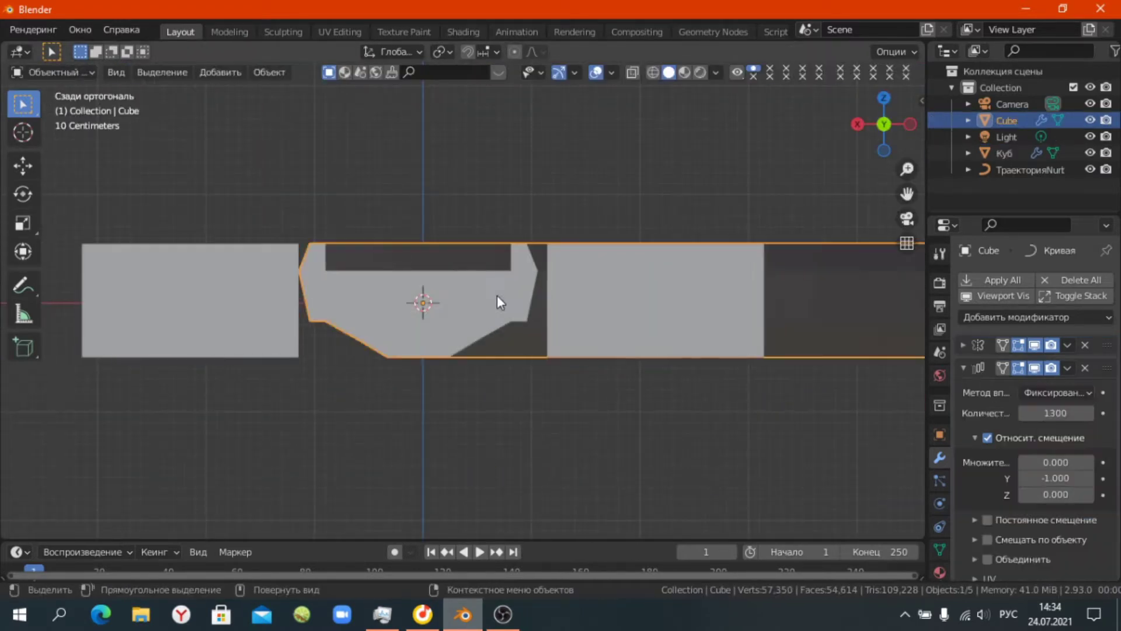
mouse_move(496, 295)
middle_mouse_down()
mouse_move(499, 271)
mouse_move(705, 349)
mouse_move(504, 425)
mouse_move(528, 330)
middle_mouse_up()
left_click(492, 419)
Inspect the Куб slab's central groove from top and side views, then leave Edit Mode.
key("Tab")
key("KP_7")
scroll(666, 411, "up", 7)
scroll(536, 391, "down", 8)
mouse_move(535, 391)
middle_mouse_down()
mouse_move(517, 245)
mouse_move(401, 180)
middle_mouse_up()
mouse_move(550, 294)
middle_mouse_down()
mouse_move(405, 367)
mouse_move(465, 306)
middle_mouse_up()
scroll(480, 262, "up", 4)
mouse_move(481, 263)
middle_mouse_down()
mouse_move(481, 234)
mouse_move(468, 251)
mouse_move(493, 292)
mouse_move(480, 268)
middle_mouse_up()
scroll(481, 234, "down", 2)
key("Tab")
scroll(481, 267, "down", 3)
key("shift+a")
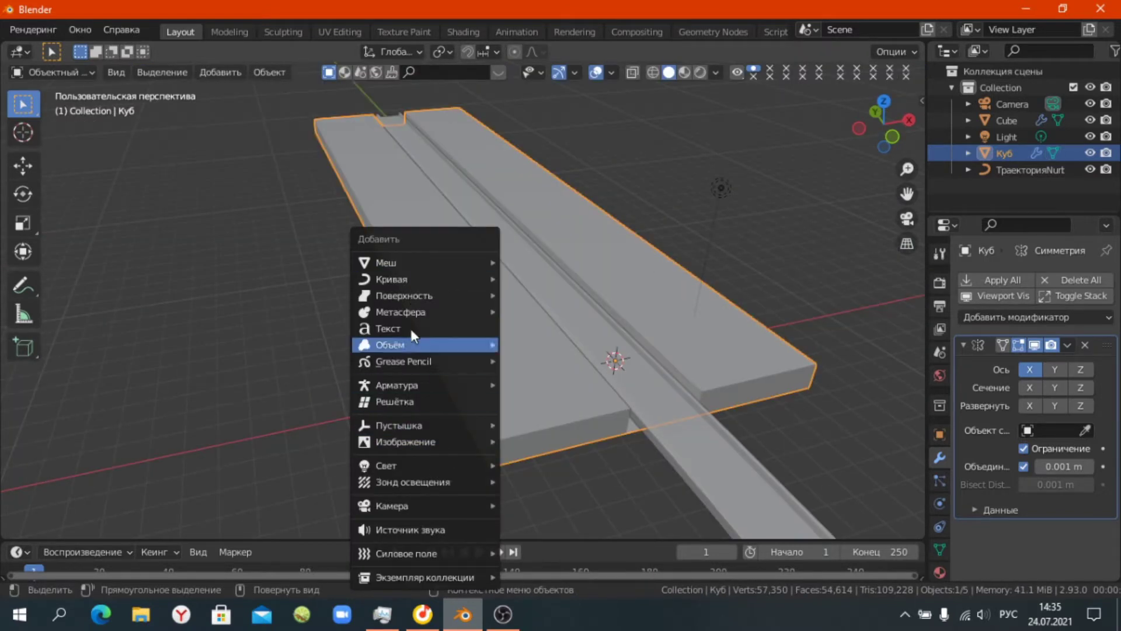
Add a cube and raise it 3.54 m along Z above the platform.
left_click(546, 282)
key("KP_1")
key("g")
key("z")
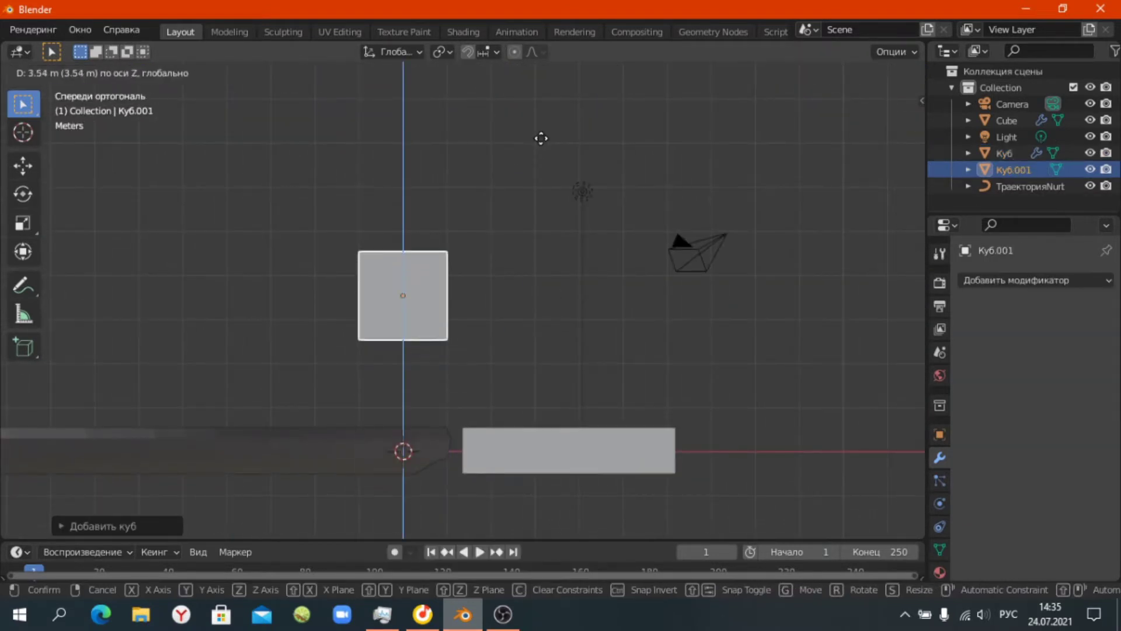
left_click(540, 121)
Loop-cut the cube down the centre, delete its left half, and add a Mirror modifier.
key("Tab")
key("ctrl+r")
left_click(413, 310)
right_click(413, 310)
key("alt+z")
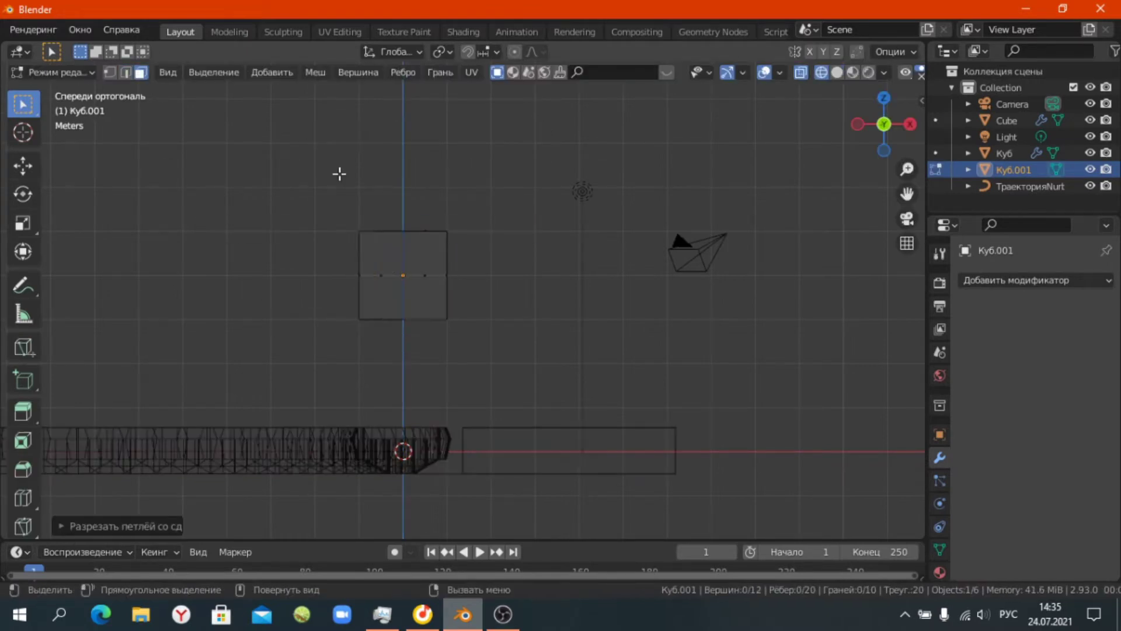
left_click_drag(339, 174, 391, 347)
key("x")
left_click(391, 352)
left_click(1035, 280)
left_click(653, 380)
Widen the bottom edge along X and lower the top edge by 1 m.
left_click(435, 316)
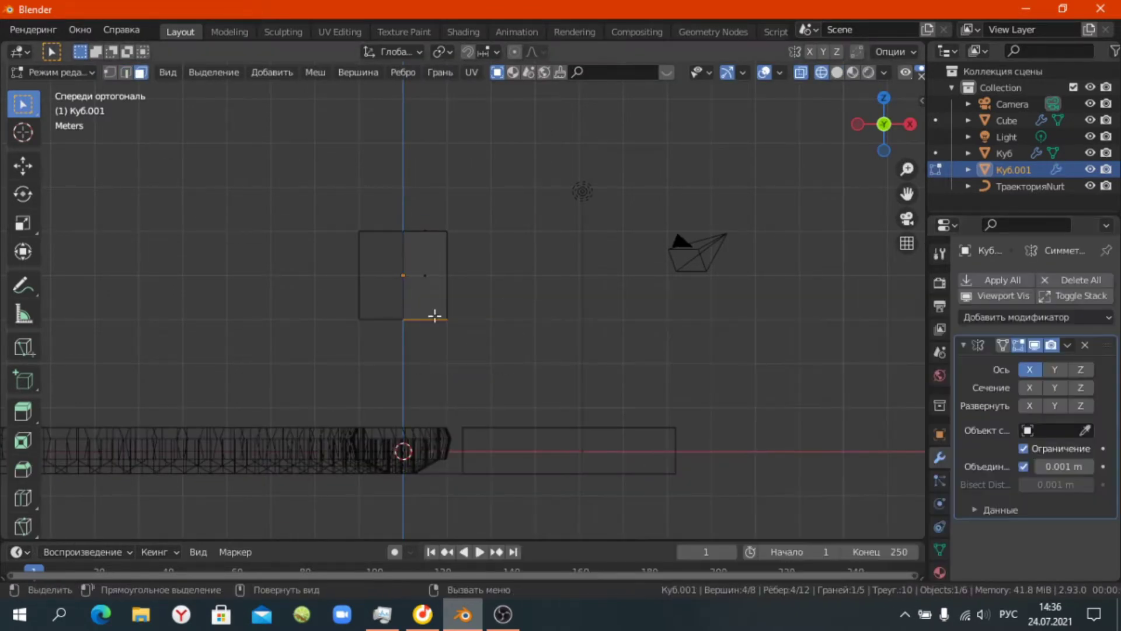
key("s")
key("x")
left_click(553, 282)
left_click_drag(387, 200, 463, 271)
key("g")
key("z")
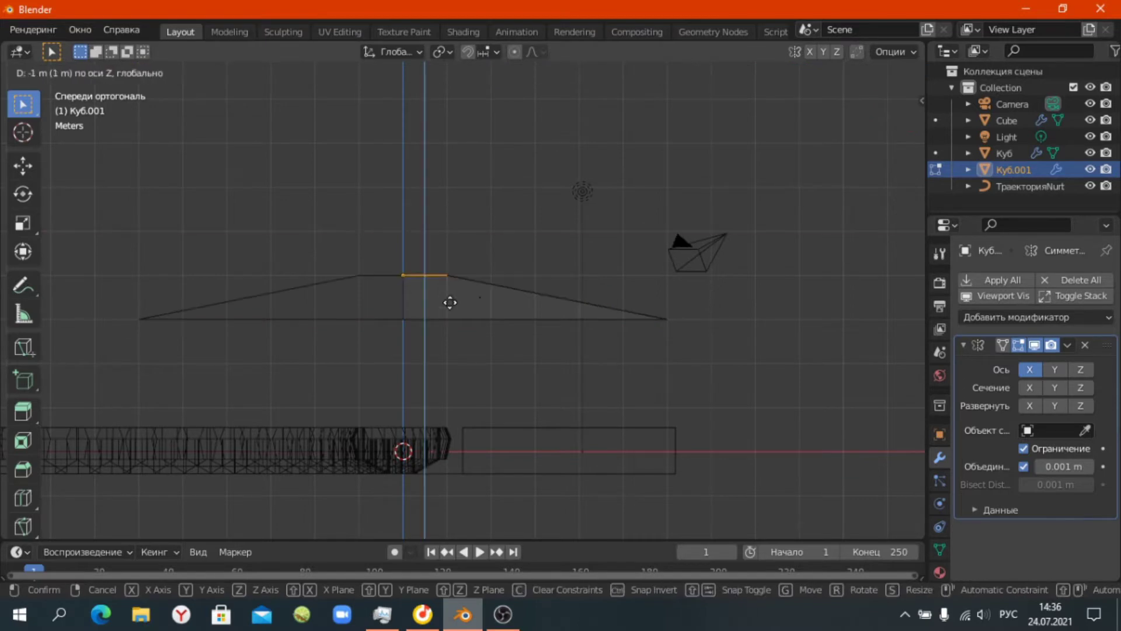
left_click(450, 302)
Lower the central vertices along Z so the roof dips to a point.
scroll(392, 388, "down", 2)
scroll(632, 359, "up", 2)
left_click(633, 359)
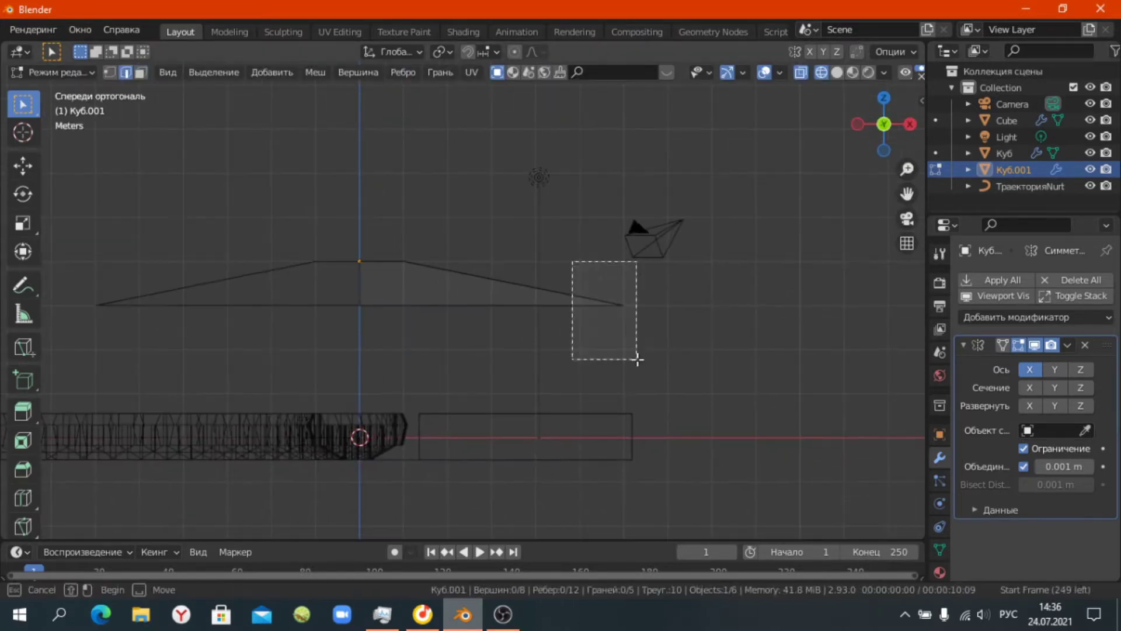
left_click_drag(637, 358, 636, 359)
key("g")
key("z")
scroll(428, 305, "up", 3)
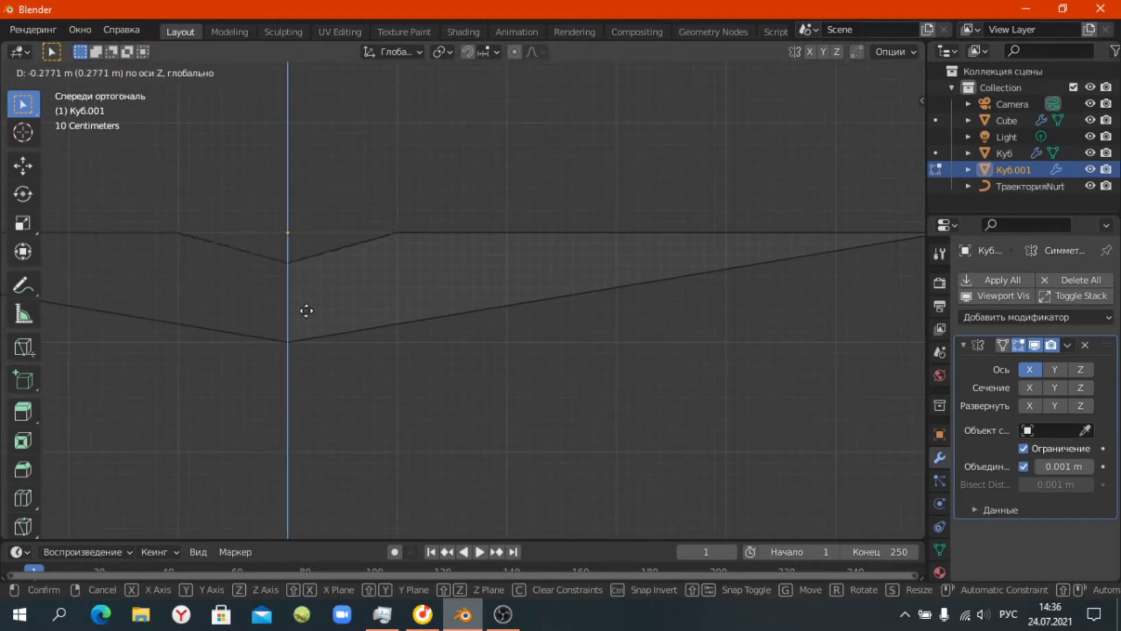
right_click(306, 310)
middle_click_drag(326, 253, 325, 290)
key("KP_1")
key("g")
left_click(392, 335)
Check the thin V-shaped canopy profile and clear the selection.
mouse_move(393, 335)
middle_mouse_down()
mouse_move(490, 403)
mouse_move(408, 420)
mouse_move(549, 251)
mouse_move(553, 313)
mouse_move(480, 333)
mouse_move(460, 263)
middle_mouse_up()
key("KP_1")
left_click(382, 290)
key("a")
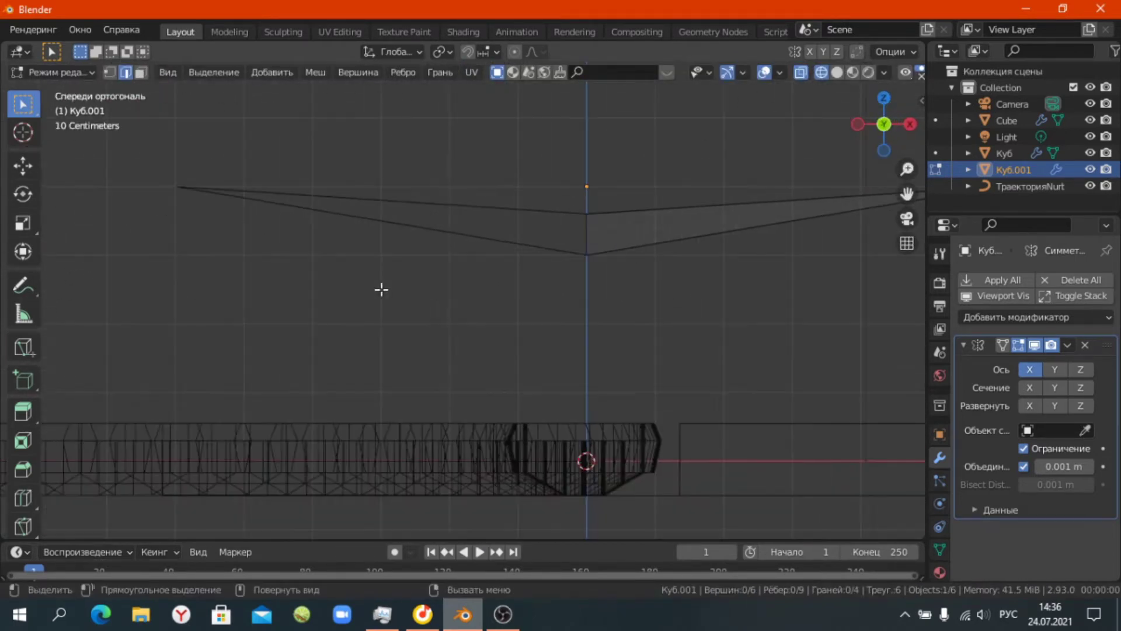
key("alt+a")
key("shift+a")
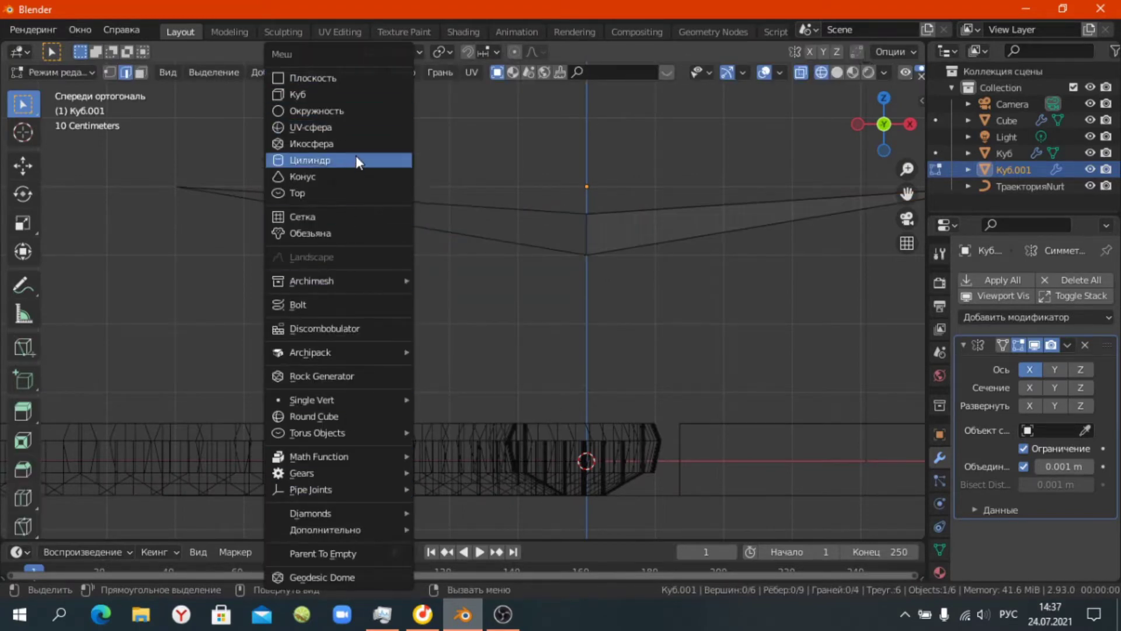
Add a NURBS path and place it below the canopy.
key("Escape")
key("Tab")
key("shift+a")
left_click(607, 374)
key("g")
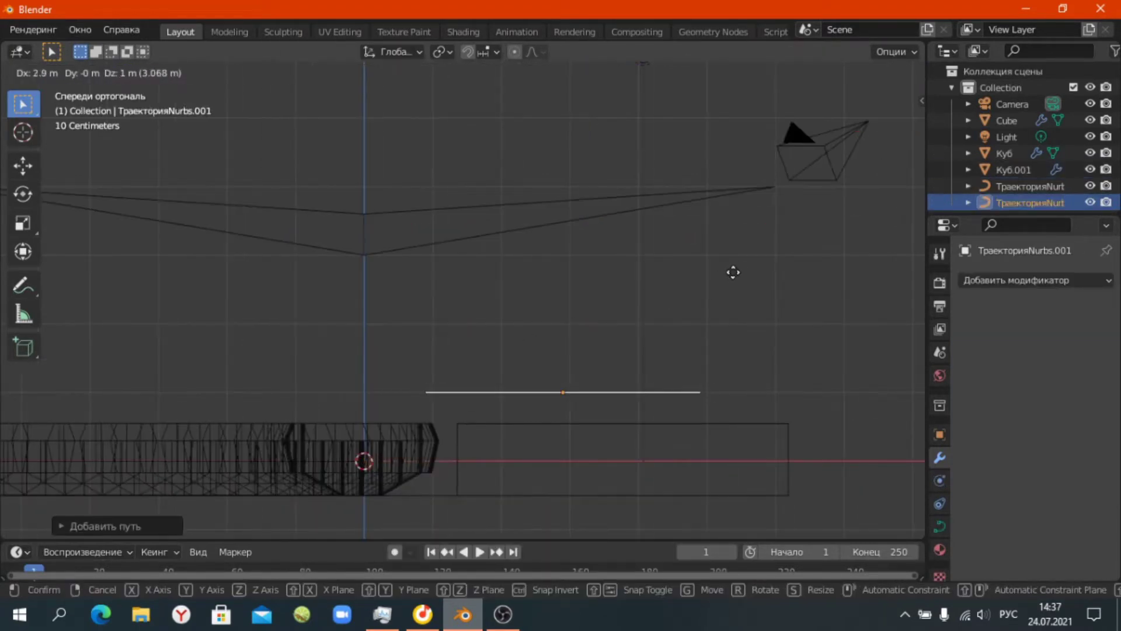
left_click(730, 272)
Raise the path's control points, with the end point reaching up to the canopy.
key("Tab")
left_click_drag(438, 391, 438, 243)
left_click_drag(501, 392, 501, 282)
left_click_drag(570, 391, 570, 322)
left_click_drag(638, 391, 640, 399)
left_click_drag(707, 392, 707, 200)
Extrude a stem point from the curve's middle down to the platform.
key("e")
key("Escape")
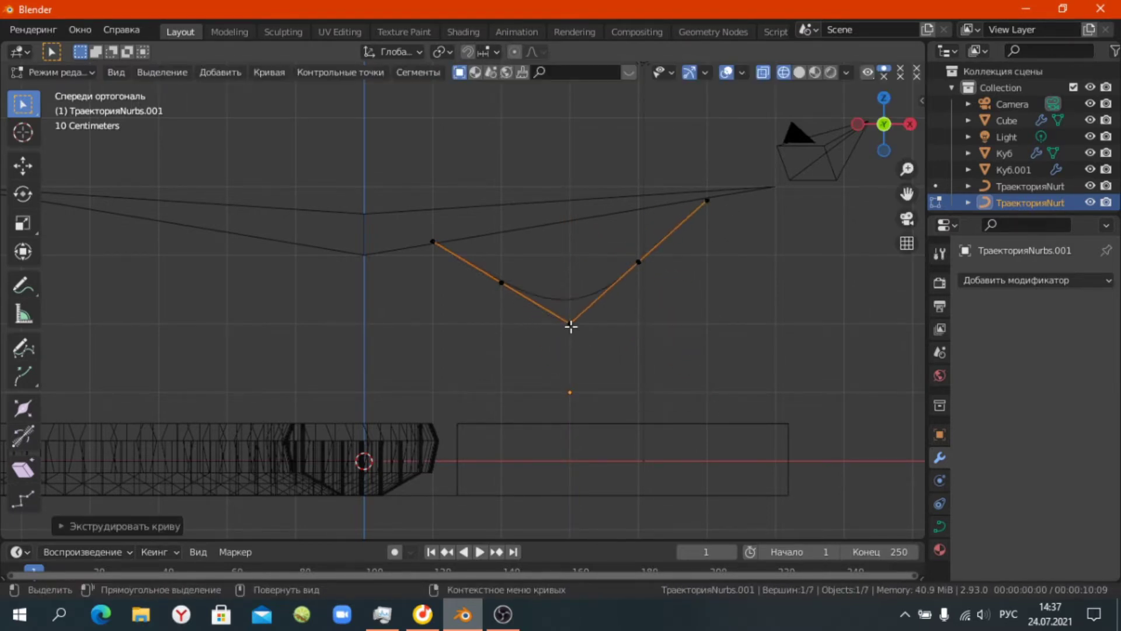
left_click(571, 429)
left_click_drag(587, 431, 587, 534)
key("Tab")
key("Tab")
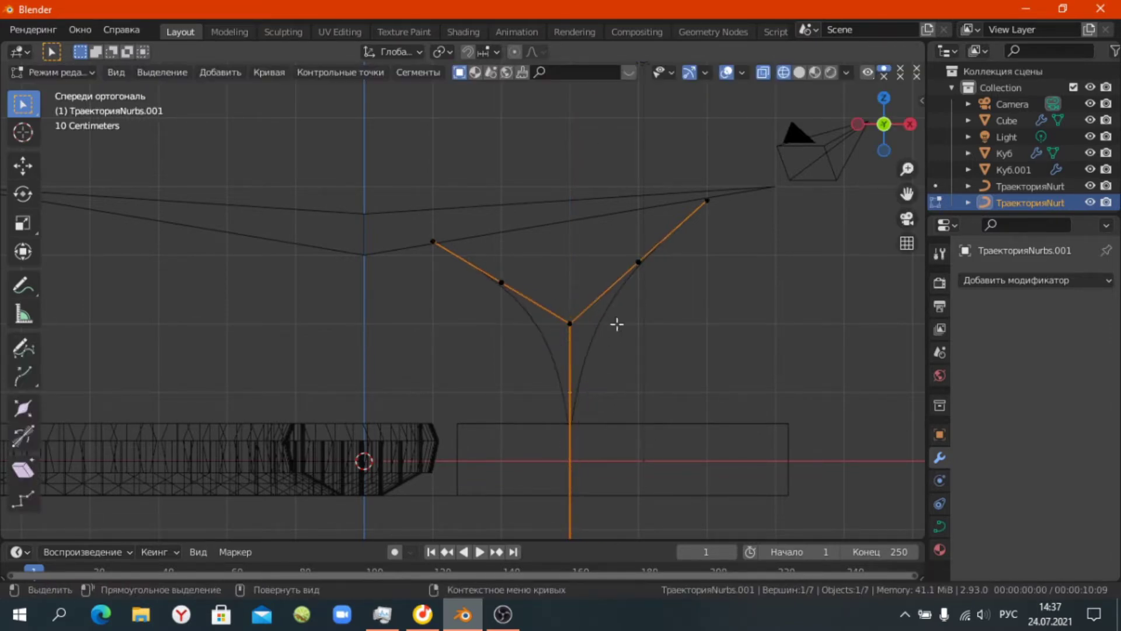
Line up the junction points vertically by scaling them to 0 on X.
scroll(611, 385, "down", 2)
scroll(610, 385, "up", 4)
left_click(616, 336)
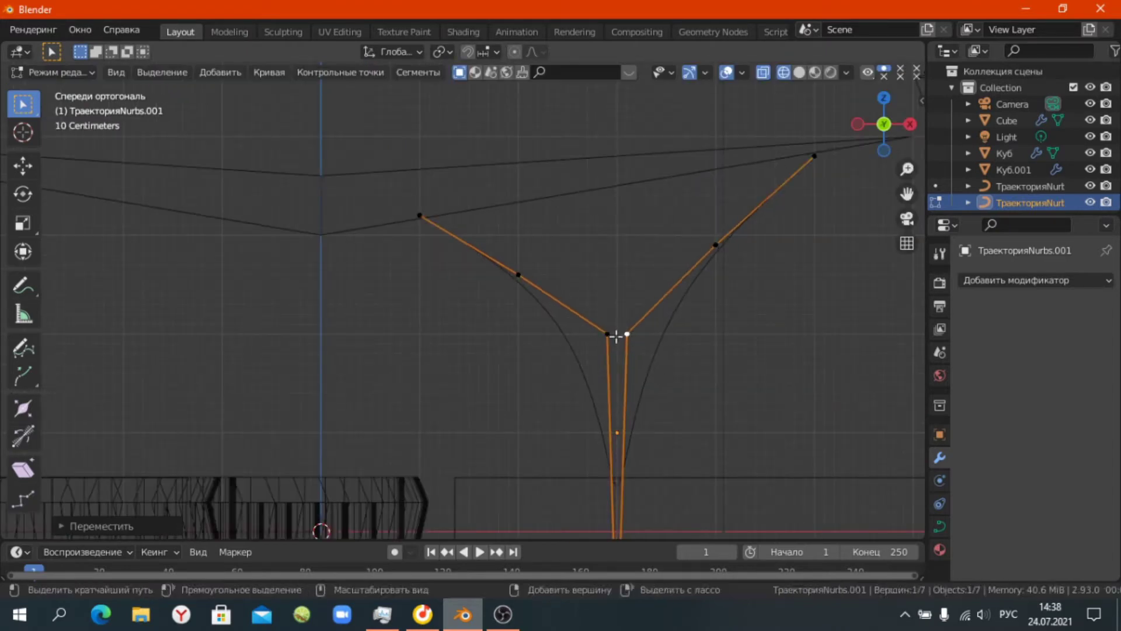
left_click(635, 375)
scroll(636, 375, "up", 2)
key("s")
key("x")
key("0")
key("Return")
Scale the points vertically and raise the bottom point by 2 m.
key("s")
key("z")
left_click(604, 382)
scroll(501, 447, "down", 5)
scroll(501, 422, "down", 2)
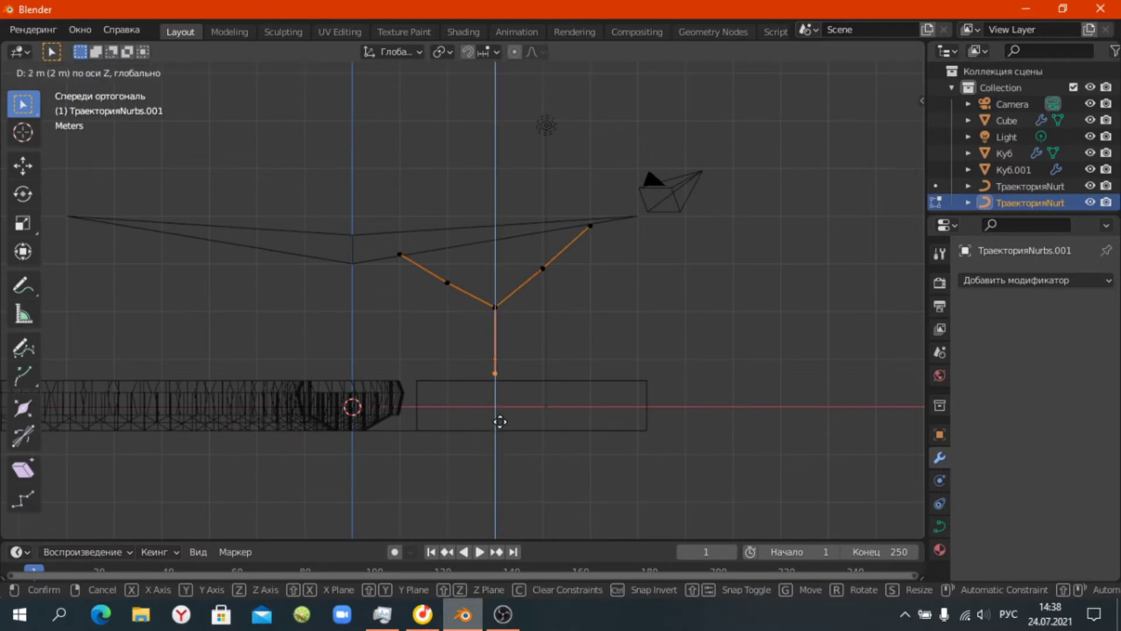
key("g")
key("z")
key("2")
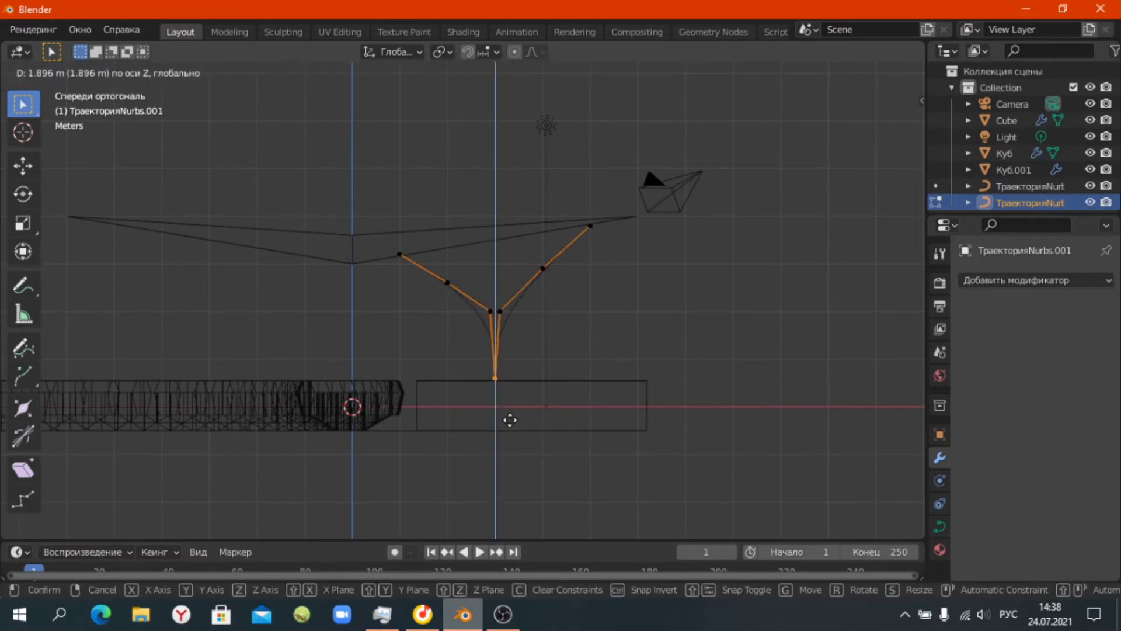
scroll(509, 420, "up", 4)
left_click(591, 398)
scroll(568, 468, "up", 1)
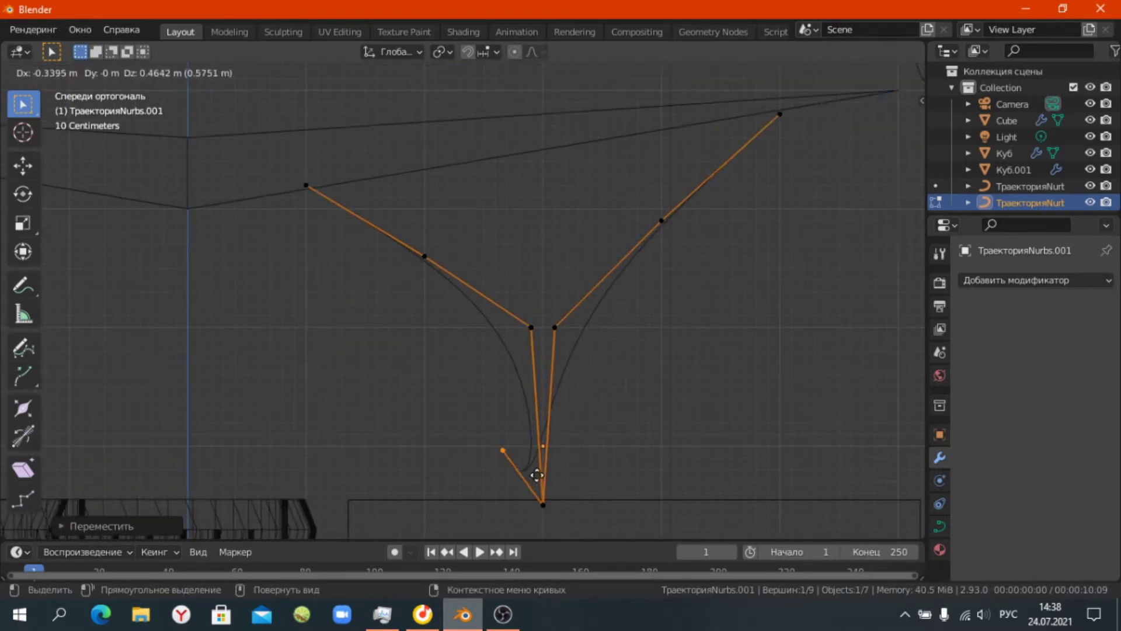
Reposition a point near the base of the stem.
key("g")
key("z")
right_click(533, 493)
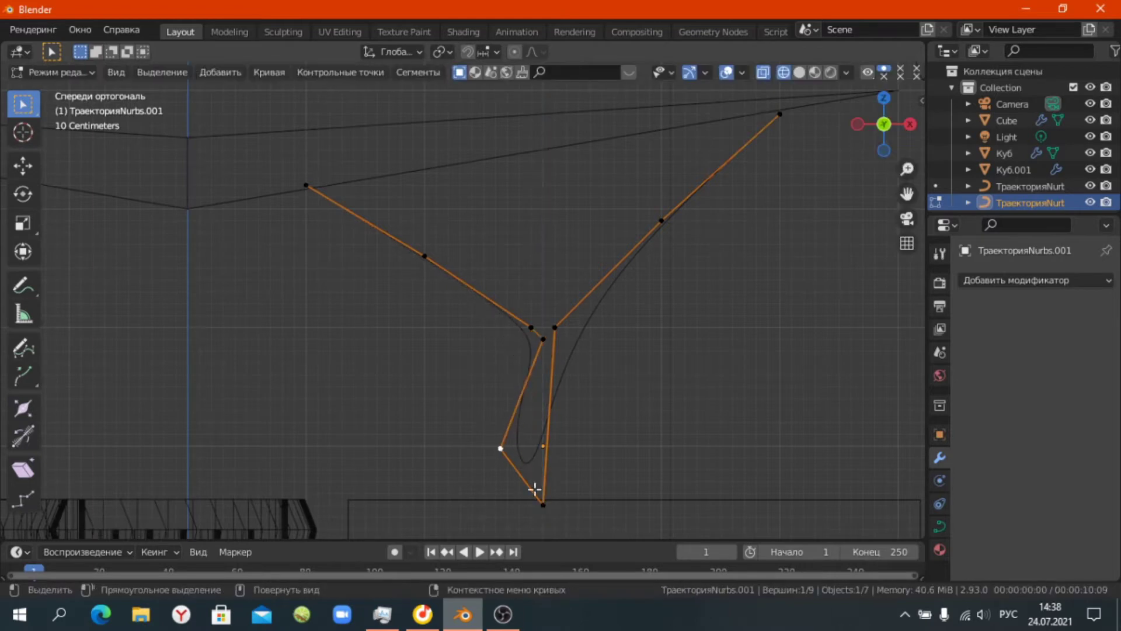
key("g")
left_click(551, 492)
scroll(543, 456, "up", 3)
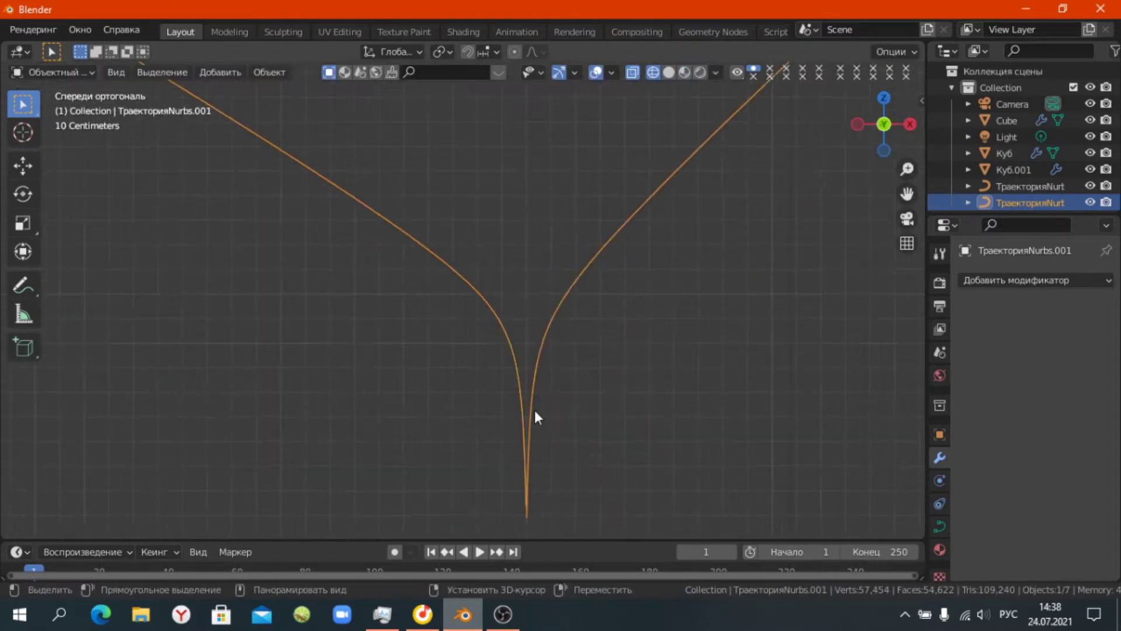
scroll(536, 418, "down", 3)
key("g")
Move the arm's middle point toward the junction and check the curve from the front.
left_click(531, 323)
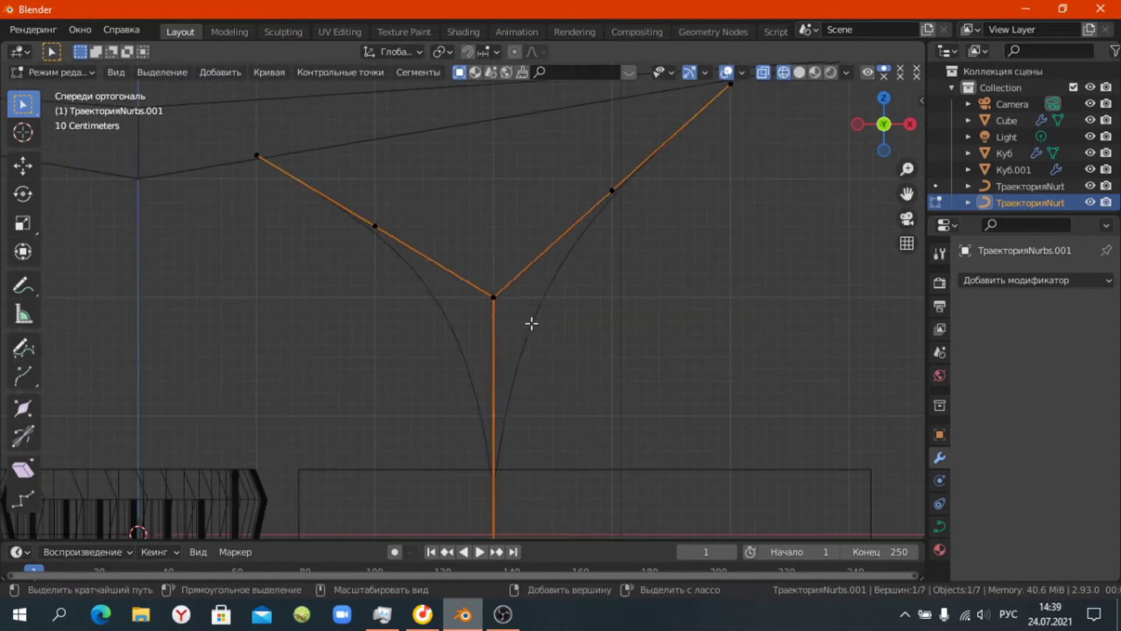
key("g")
left_click(502, 507)
key("e")
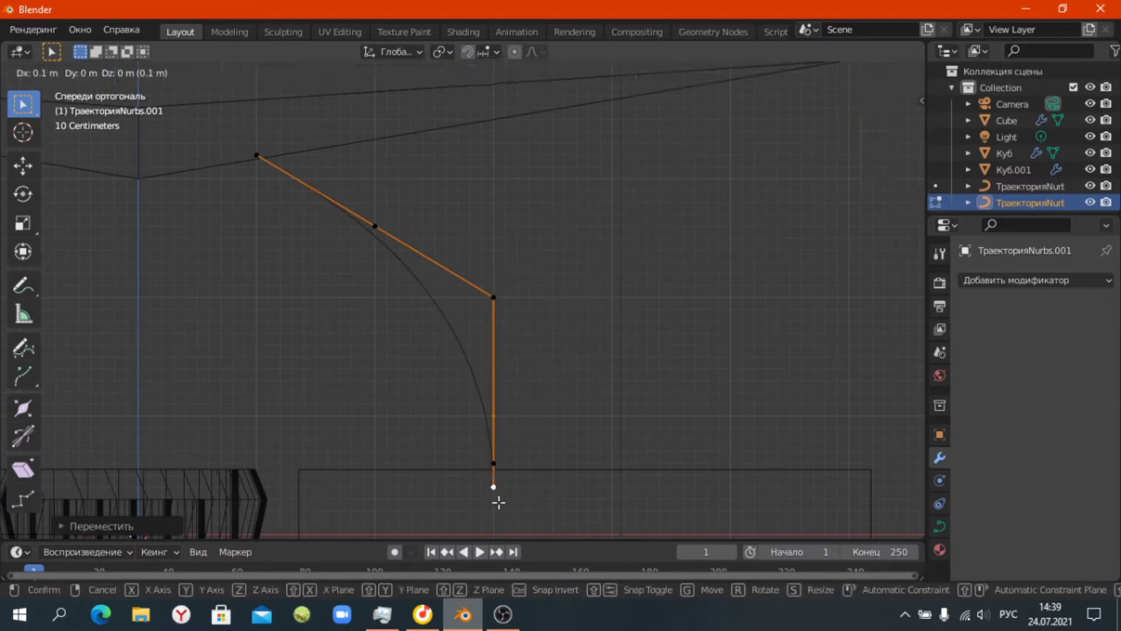
key("Escape")
key("g")
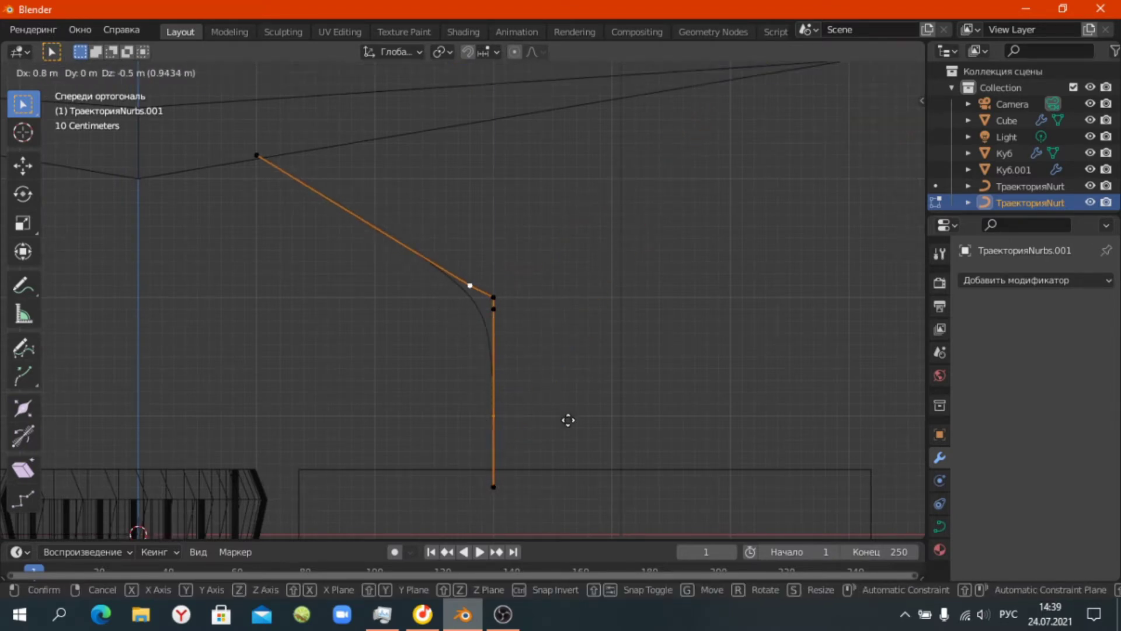
left_click(530, 400)
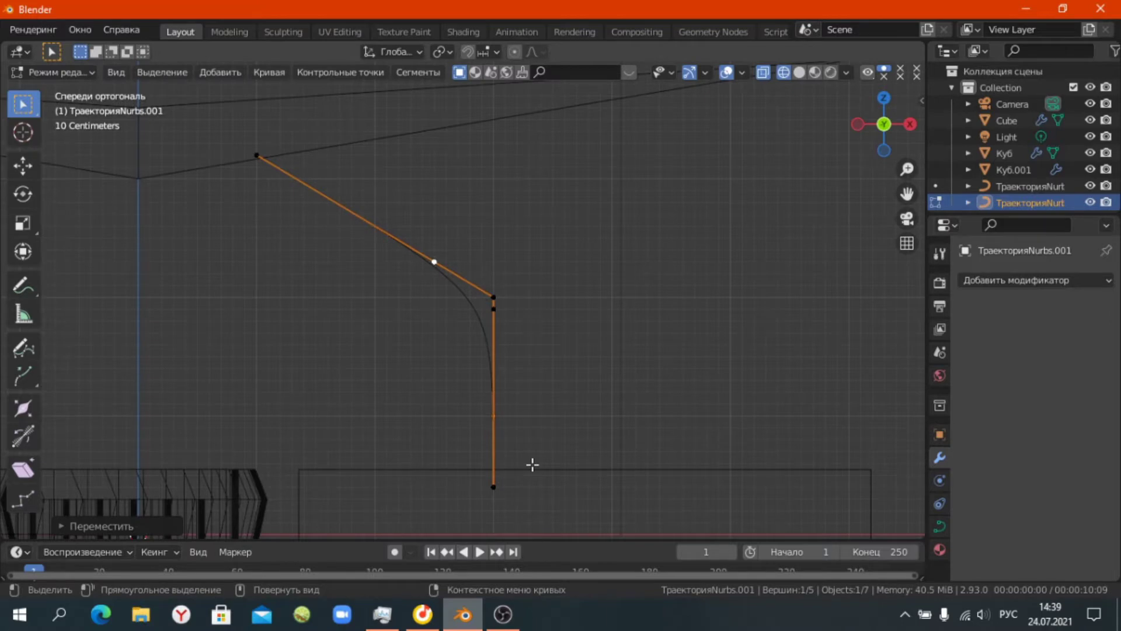
middle_click_drag(493, 402, 556, 332)
key("KP_1")
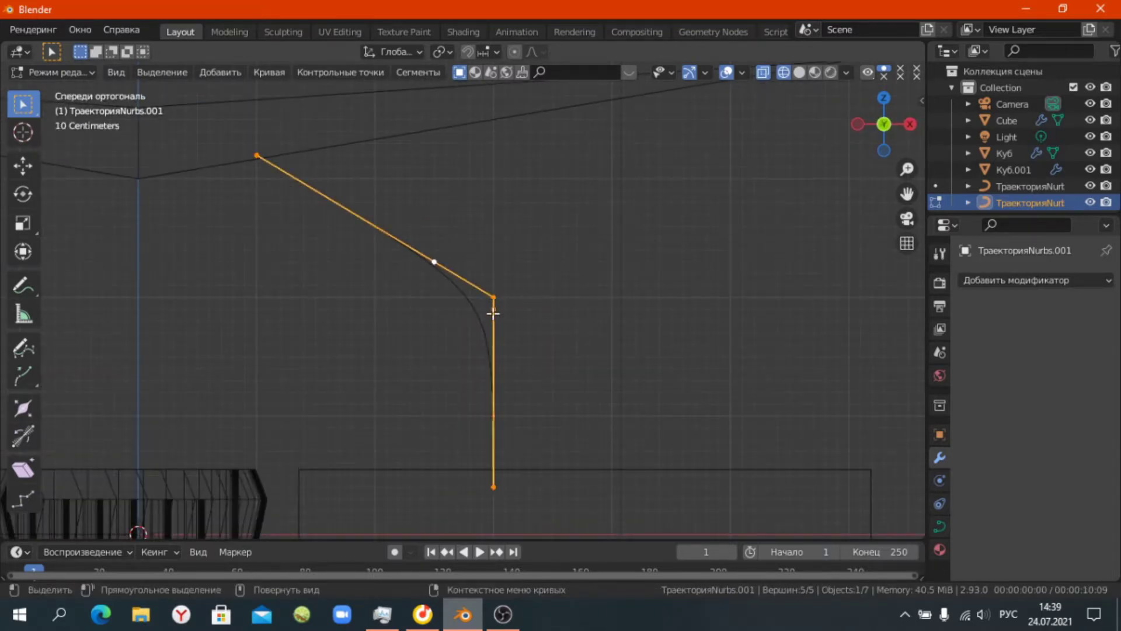
Duplicate the curve half, mirror it with S X -1, and slide it along X.
key("shift+d")
key("Escape")
type("sx-1")
key("Return")
key("g")
key("x")
left_click(633, 320)
Move the mirrored arm's top point up against the canopy.
middle_click_drag(702, 240, 575, 323, "shift")
left_click(614, 238)
key("g")
left_click(637, 175)
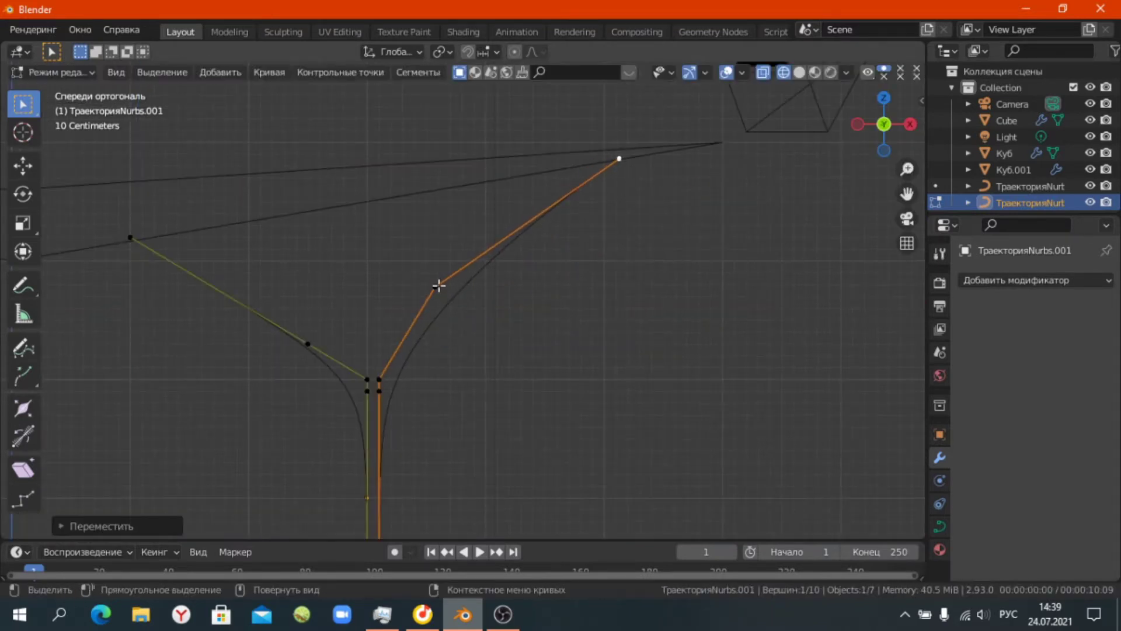
scroll(440, 283, "down", 1)
middle_click_drag(441, 283, 471, 307, "shift")
left_click(940, 526)
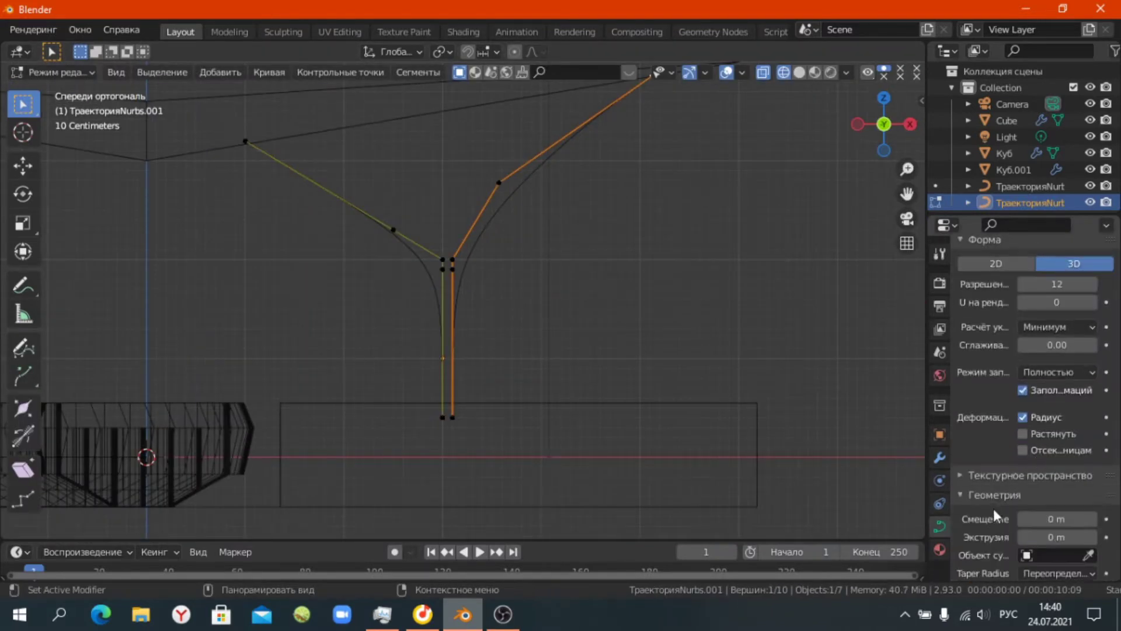
Give the curves a 0.03 m bevel depth and lower their resolution.
scroll(996, 514, "down", 2)
middle_click_drag(642, 303, 613, 368)
scroll(1064, 501, "down", 5)
left_click(1092, 464)
left_click(1092, 465)
mouse_move(584, 303)
middle_mouse_down()
mouse_move(620, 366)
mouse_move(581, 325)
middle_mouse_up()
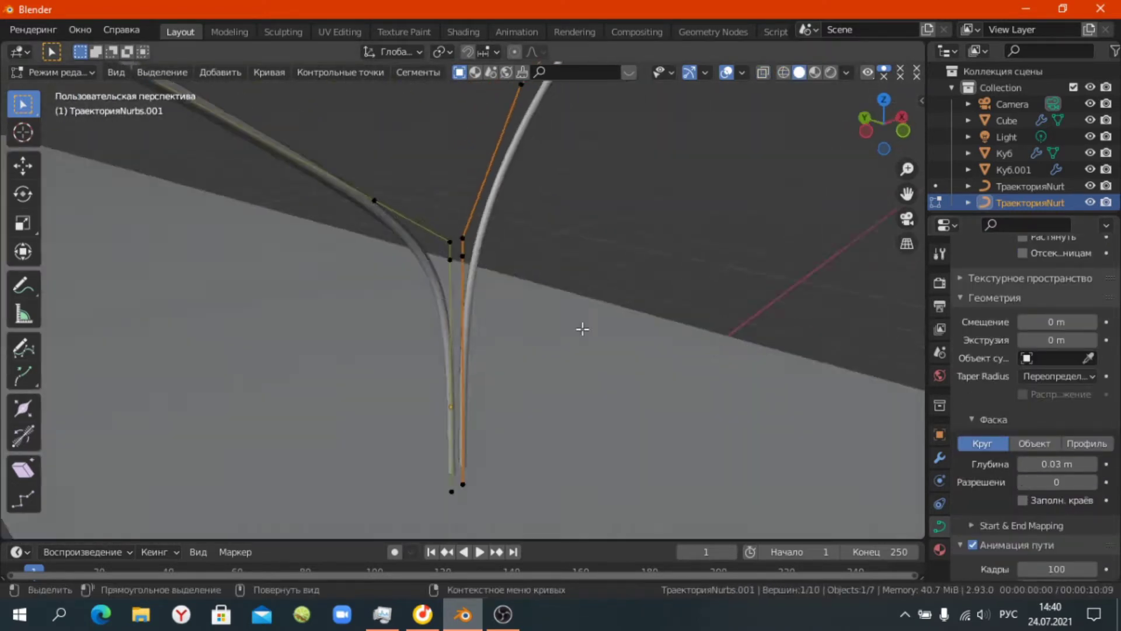
scroll(580, 325, "up", 3)
scroll(1015, 388, "up", 6)
left_click(1023, 349)
left_click(1023, 349)
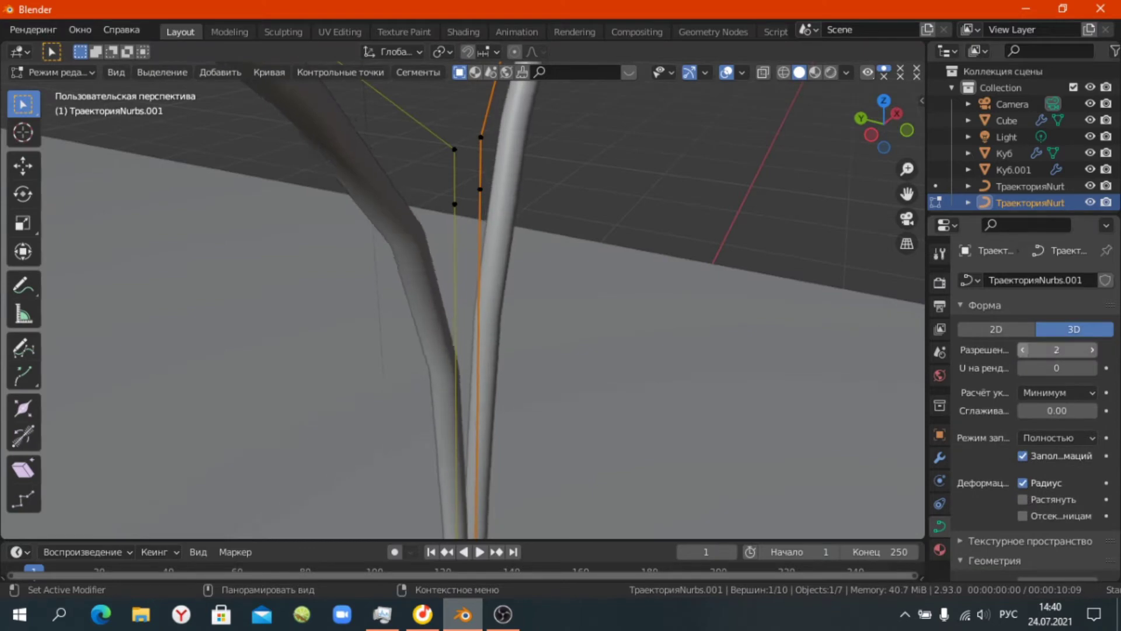
middle_click_drag(642, 303, 540, 335)
left_click(1092, 349)
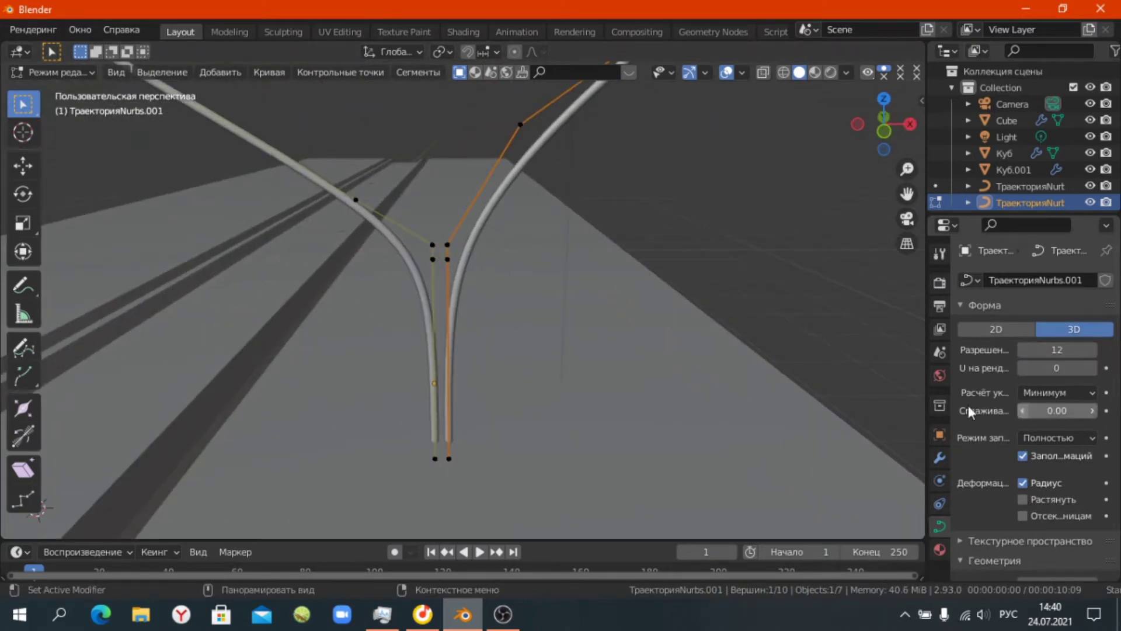
In front view, reposition the two bottom curve points.
key("KP_1")
key("g")
left_click(480, 301)
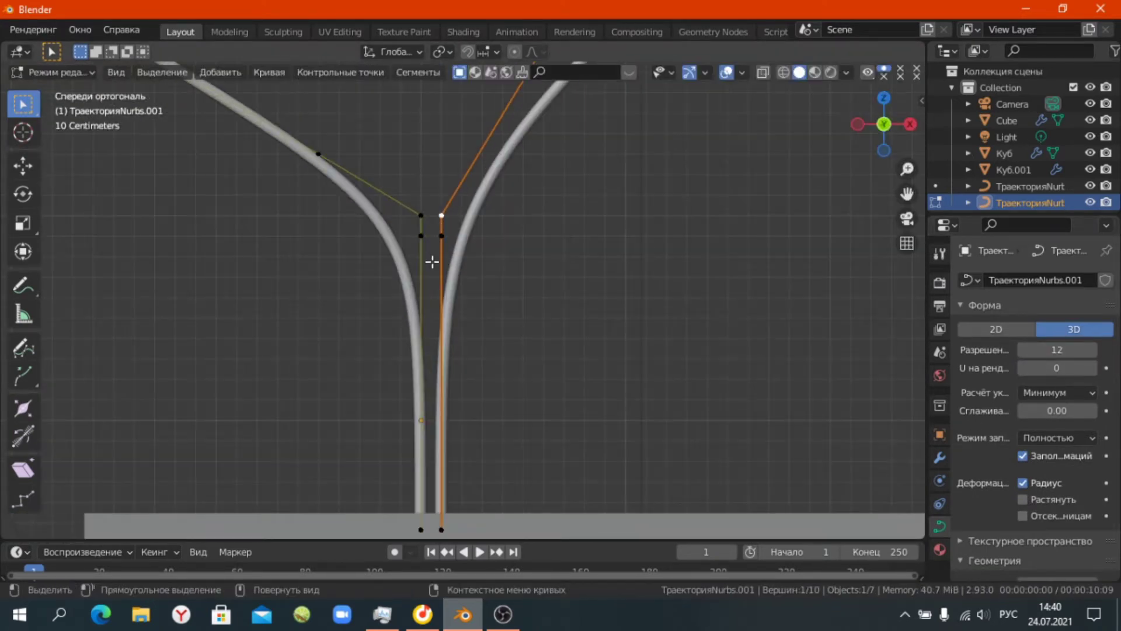
left_click(430, 258, "shift")
scroll(461, 316, "up", 3)
key("g")
key("z")
right_click(557, 288)
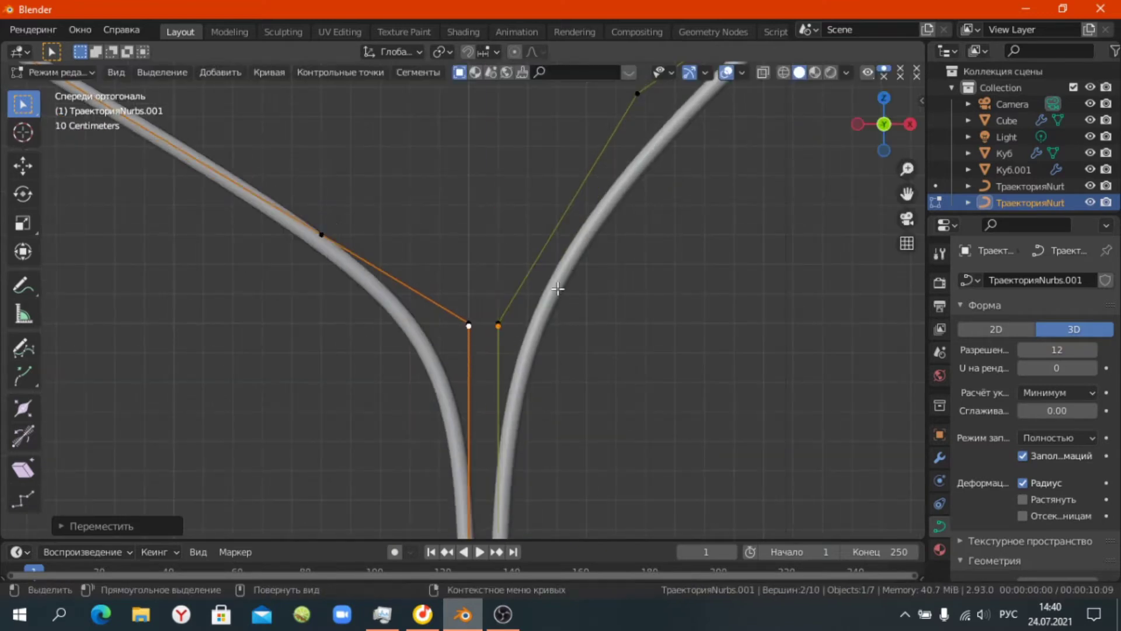
Switch the transform orientation to Local.
left_click(393, 51)
left_click(352, 118)
key("y")
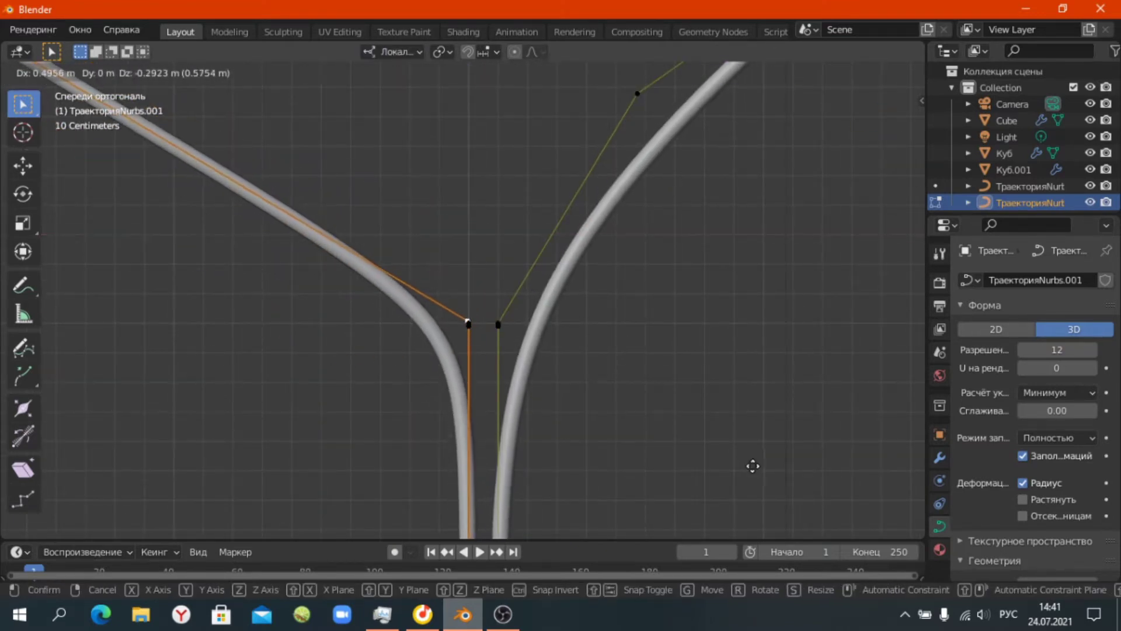
key("Escape")
Extrude at the joint and adjust both joint points' heights along local Z.
key("e")
left_click(535, 330)
scroll(506, 391, "up", 6)
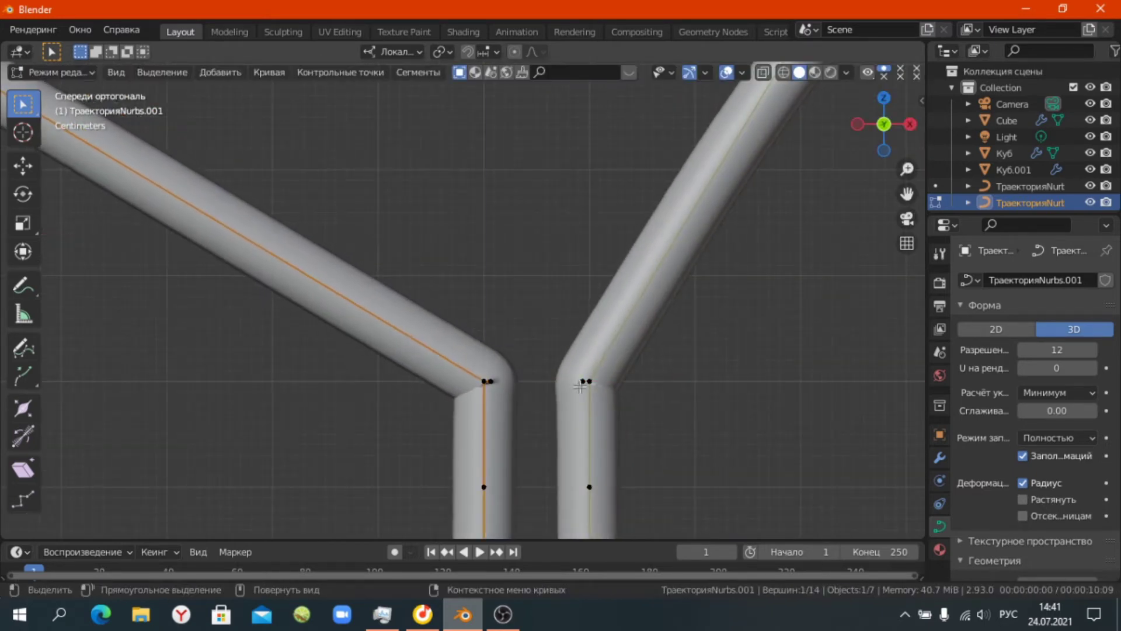
key("g")
key("z")
left_click(604, 398)
key("g")
key("z")
left_click(594, 386)
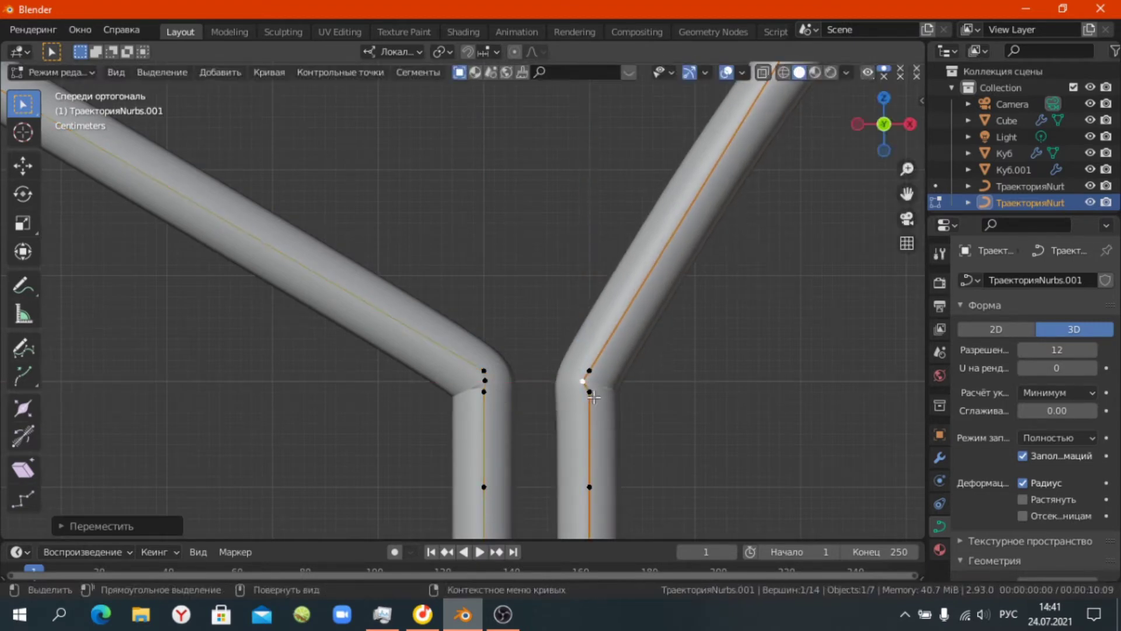
left_click(599, 397)
Move the left and right curves' corner points to tighten the junction.
left_click(496, 388)
key("g")
left_click(468, 357)
left_click(589, 381)
key("g")
left_click(603, 354)
scroll(464, 508, "down", 8)
scroll(1071, 401, "down", 6)
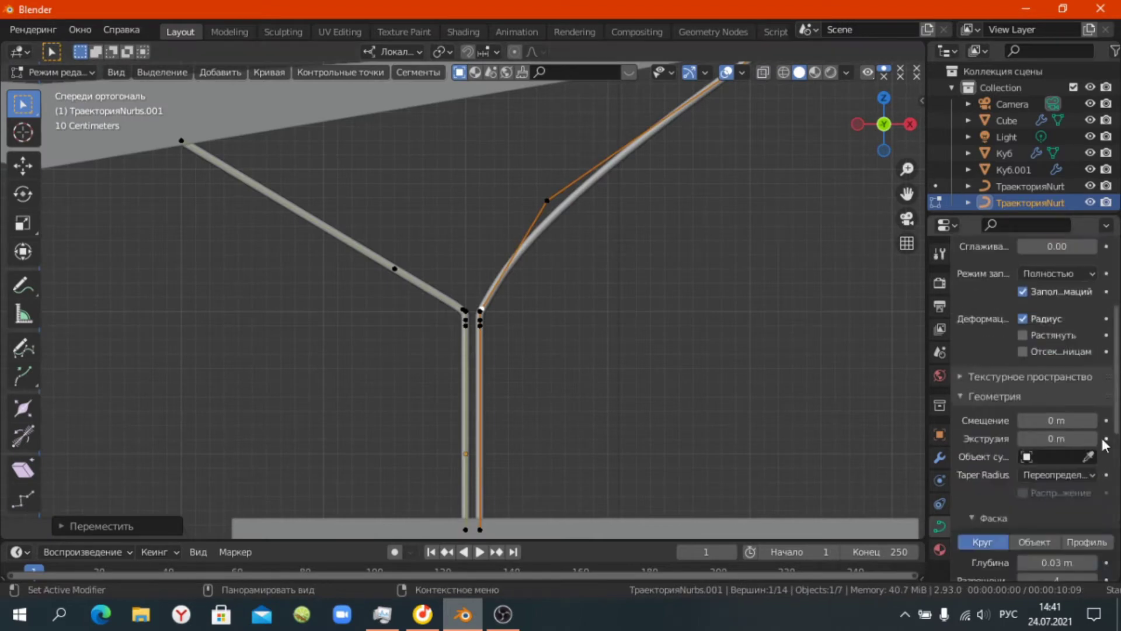
scroll(1086, 409, "down", 5)
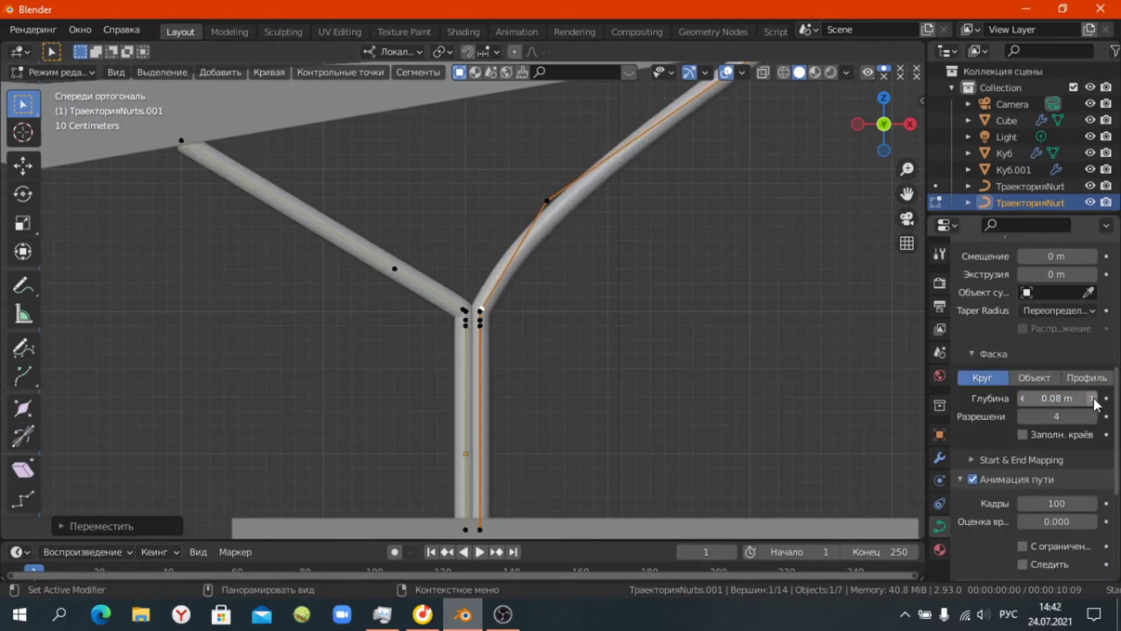
Increase the tube bevel depth to 0.11 m and adjust a joint vertex.
left_click(1092, 398)
middle_click_drag(585, 401, 617, 370)
scroll(617, 370, "up", 3)
key("g")
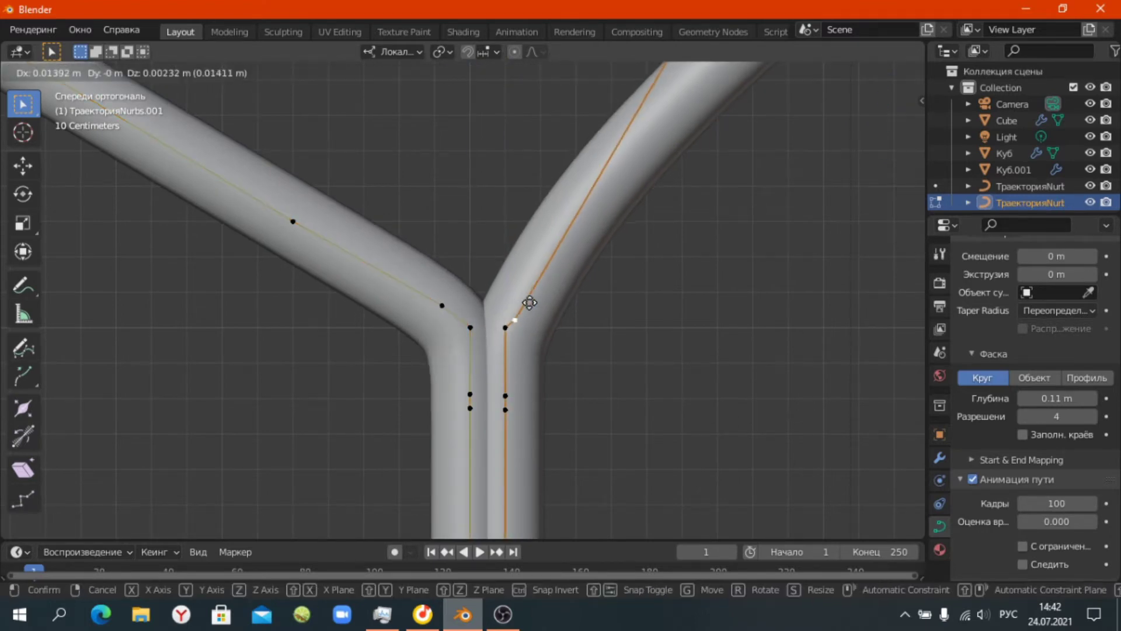
left_click(529, 302)
scroll(336, 220, "down", 6)
left_click(278, 199)
Rotate and extrude the right branch tip up to the canopy, then exit to Object Mode.
left_click(639, 153)
scroll(731, 155, "up", 3)
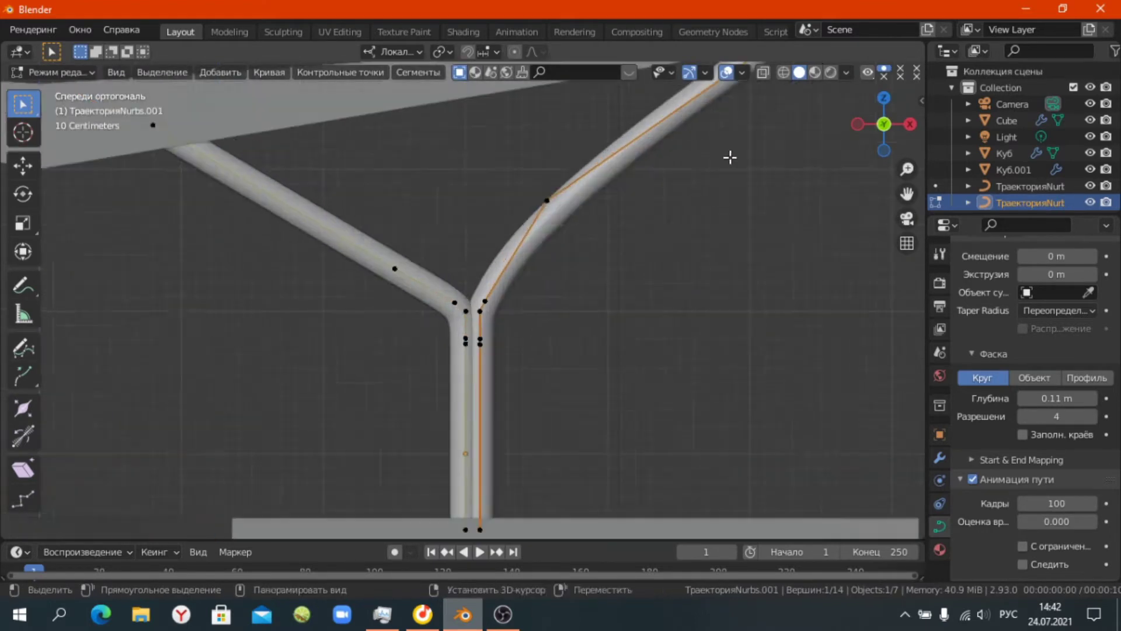
scroll(408, 292, "up", 3)
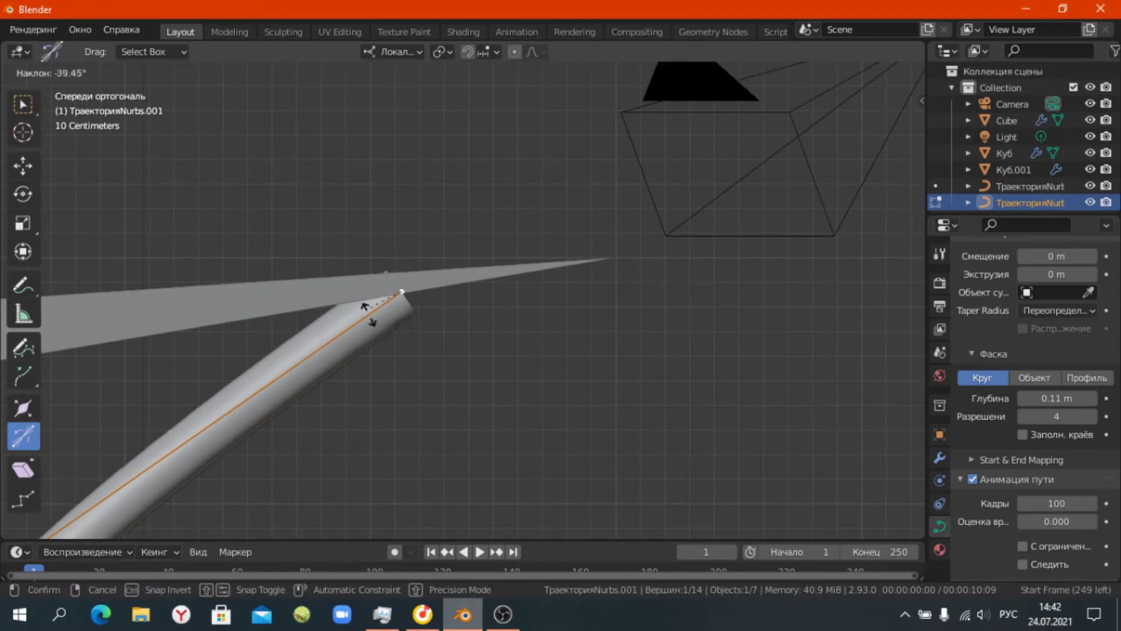
right_click(514, 173)
left_click(368, 211)
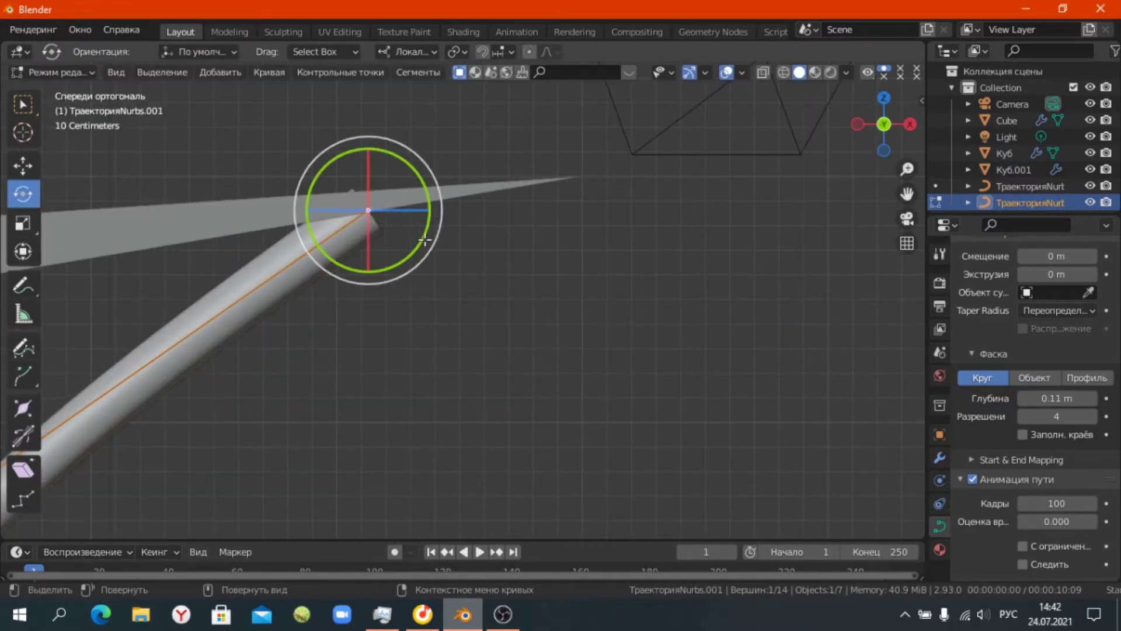
left_click_drag(425, 240, 408, 251)
key("e")
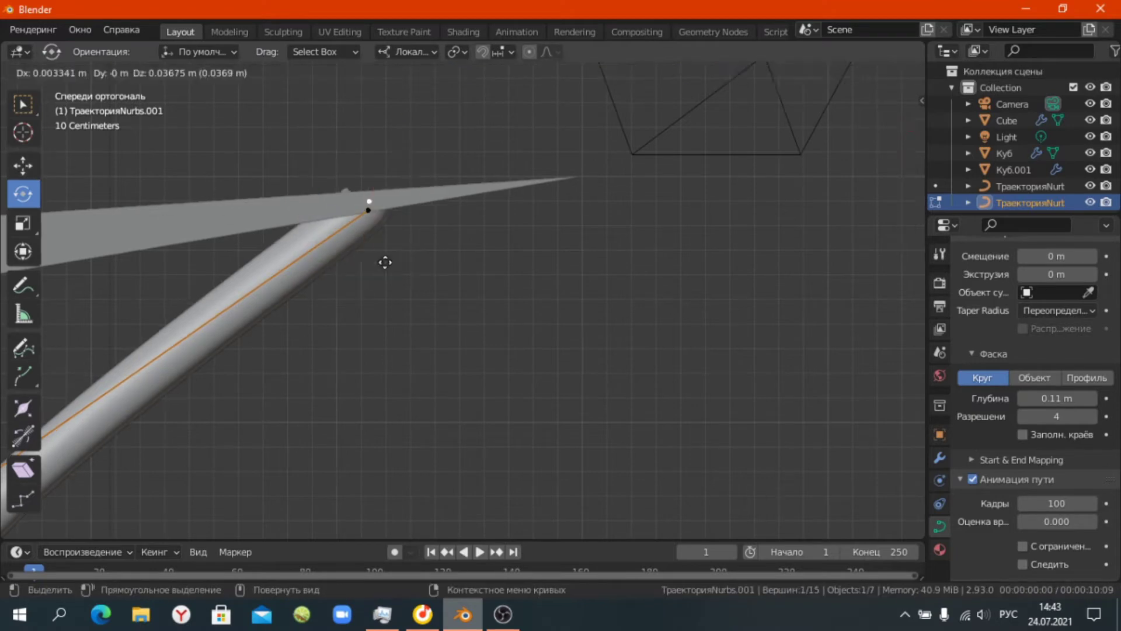
left_click(416, 255)
key("Tab")
mouse_move(415, 256)
middle_mouse_down()
mouse_move(509, 314)
mouse_move(587, 279)
middle_mouse_up()
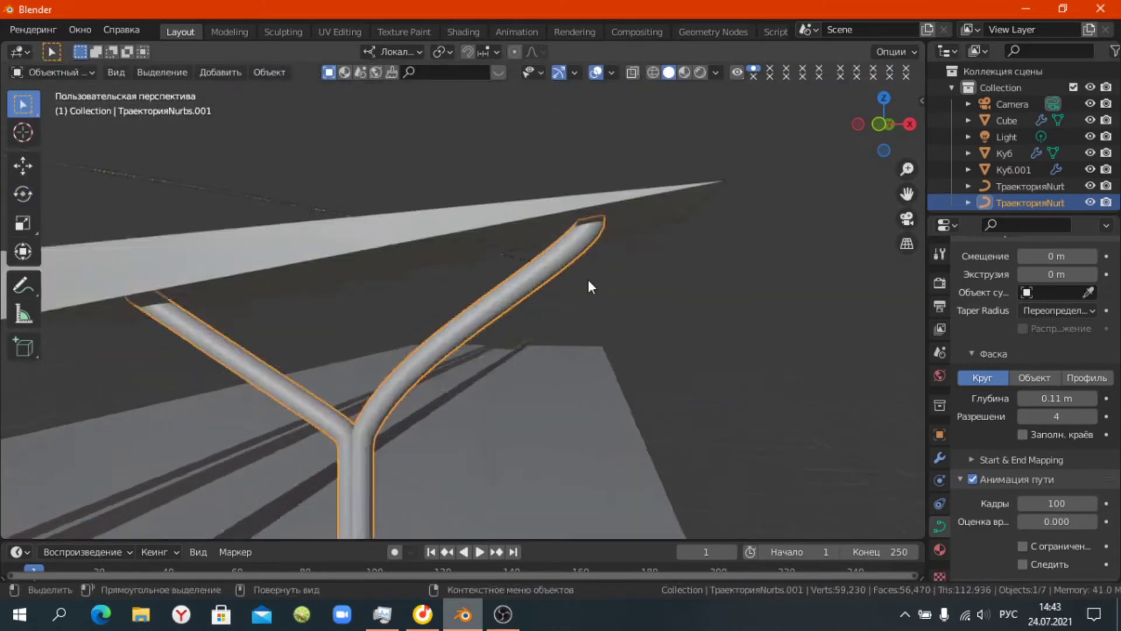
Add a Mirror modifier to copy the Y-pillar onto the other platform.
scroll(588, 282, "down", 5)
scroll(728, 380, "up", 2)
left_click(939, 457)
left_click(1033, 317)
left_click(741, 410)
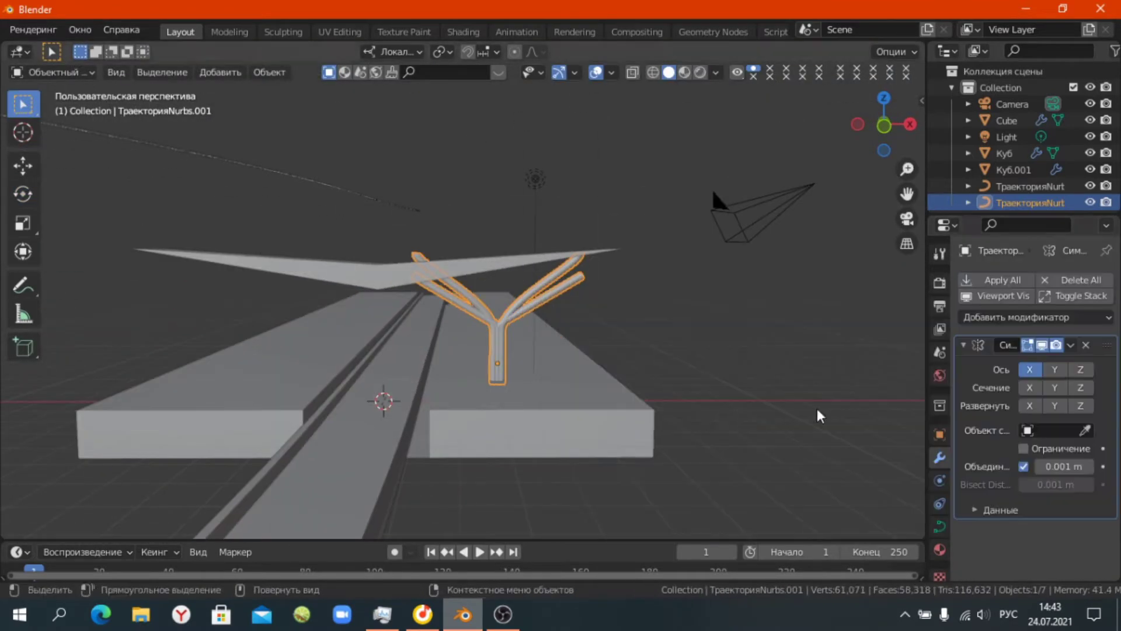
key("KP_1")
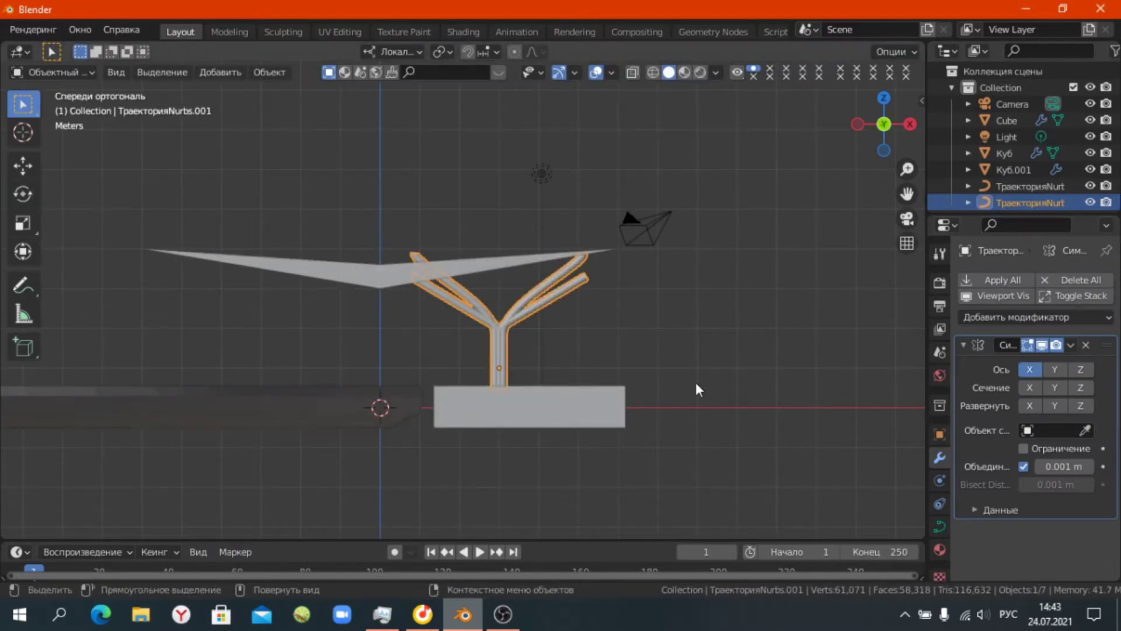
left_click(940, 433)
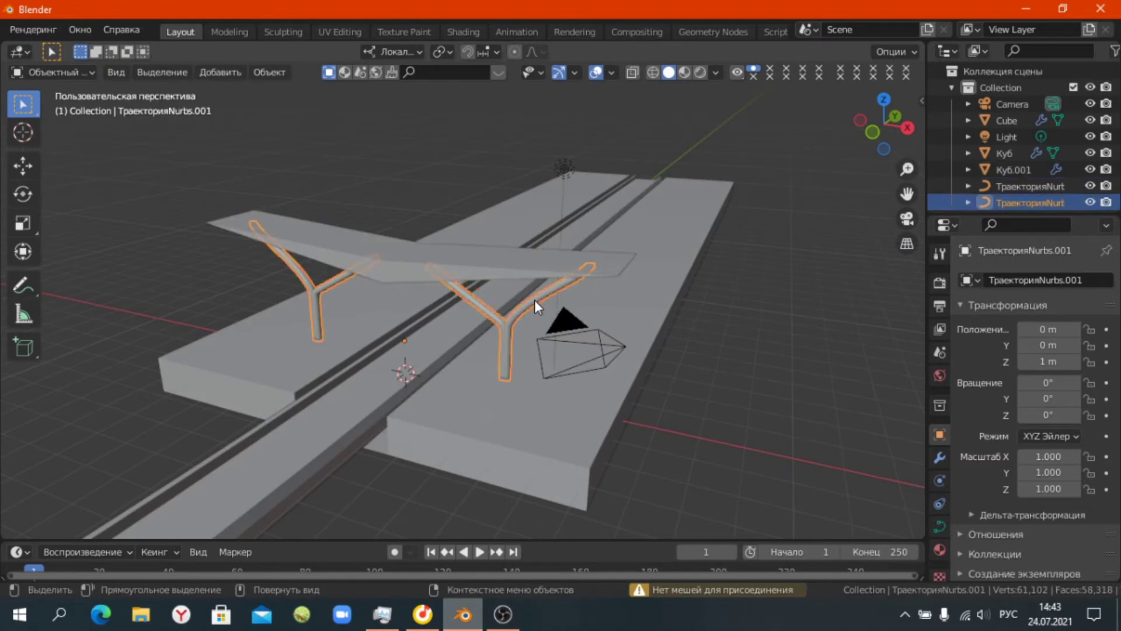
Convert the pillar to a mesh and delete the unwanted part.
right_click(477, 264)
left_click(629, 280)
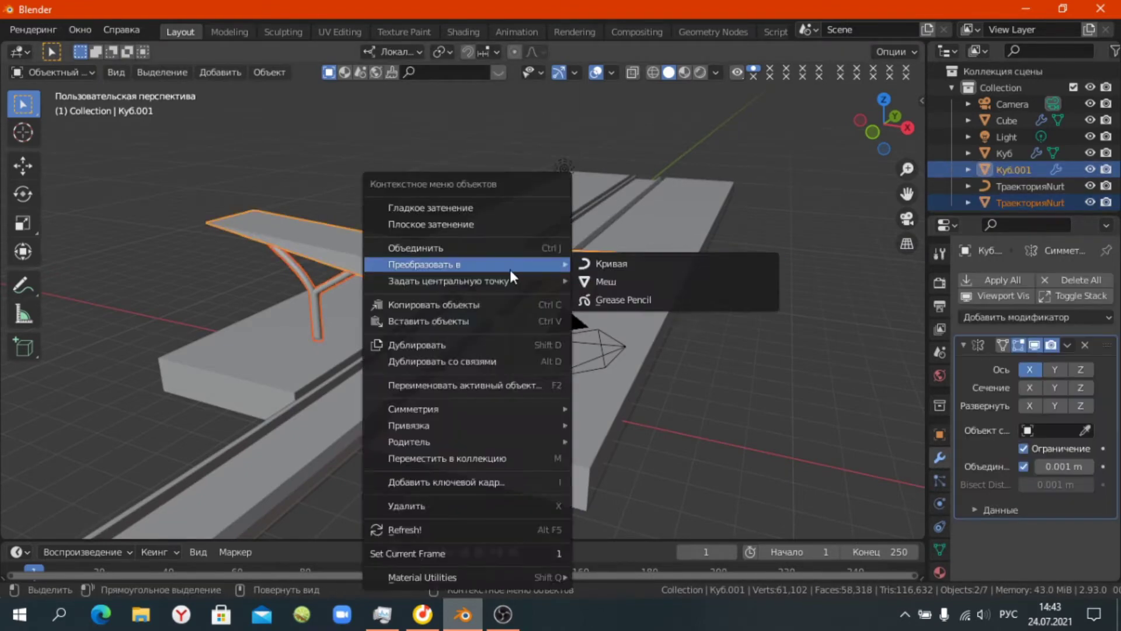
left_click_drag(325, 351, 308, 338)
key("x")
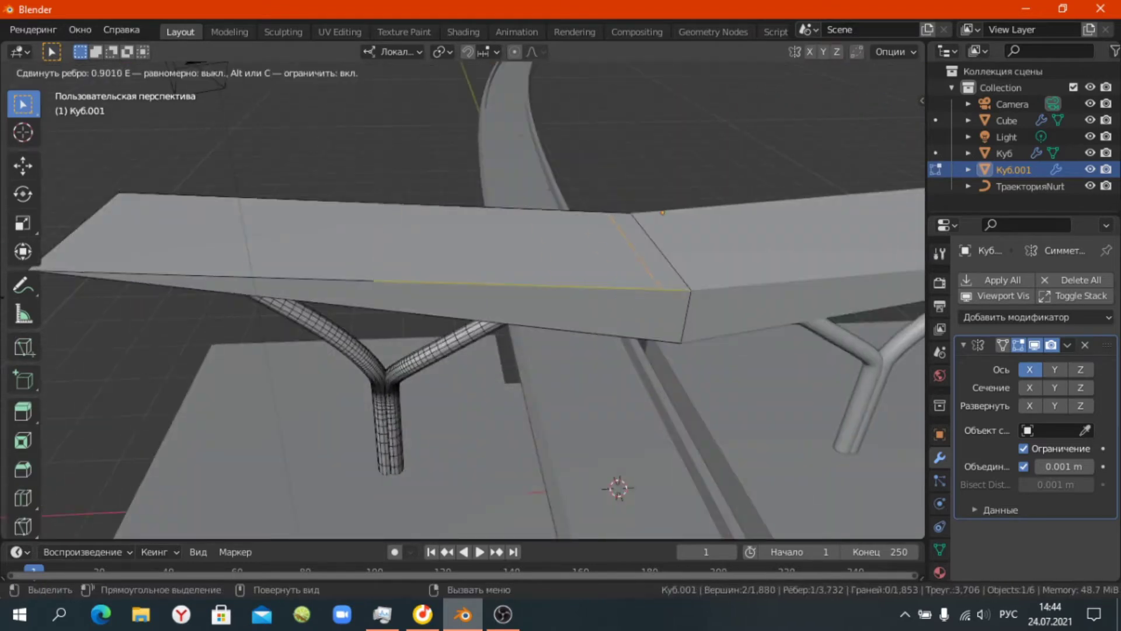
Lower the extruded slat faces along local Z beneath the canopy roof.
left_click(720, 259)
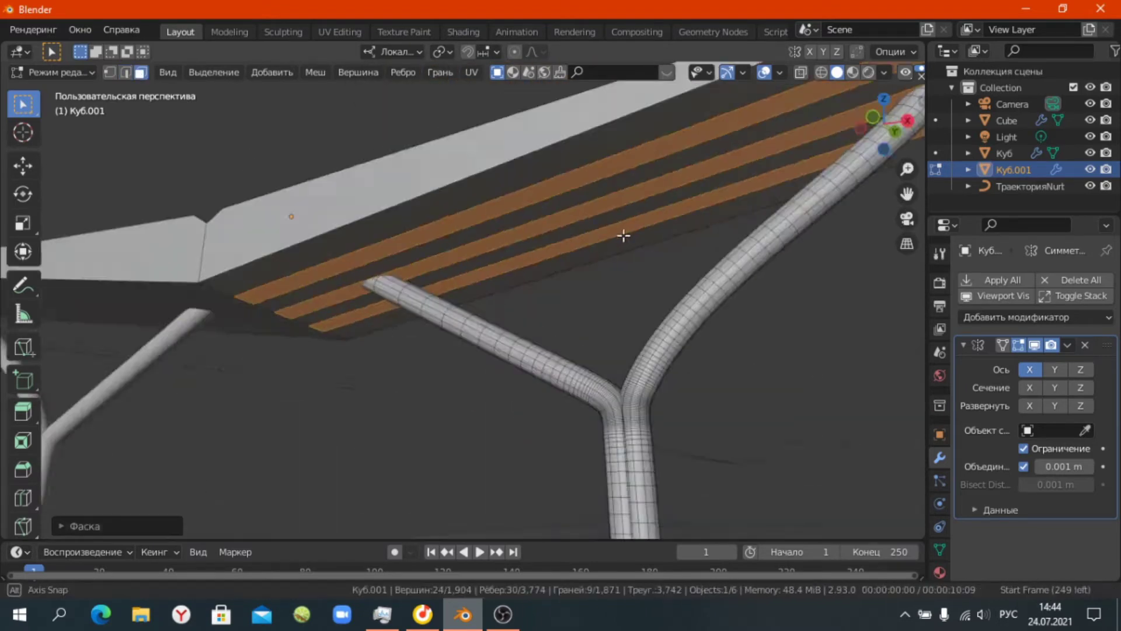
key("g")
key("z")
key("z")
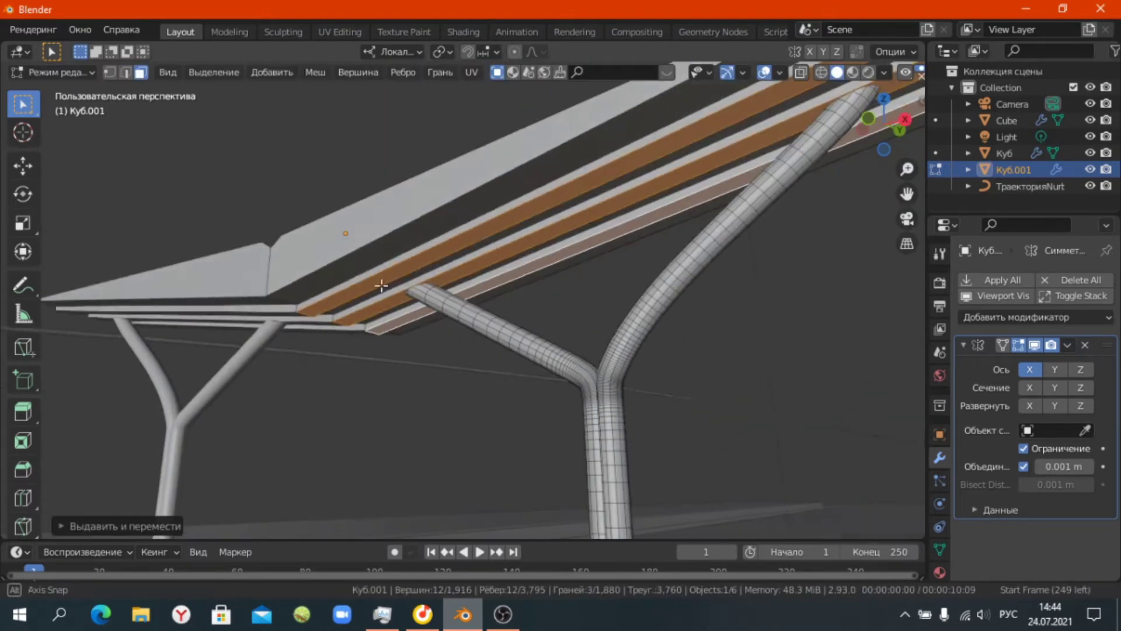
key("shift+a")
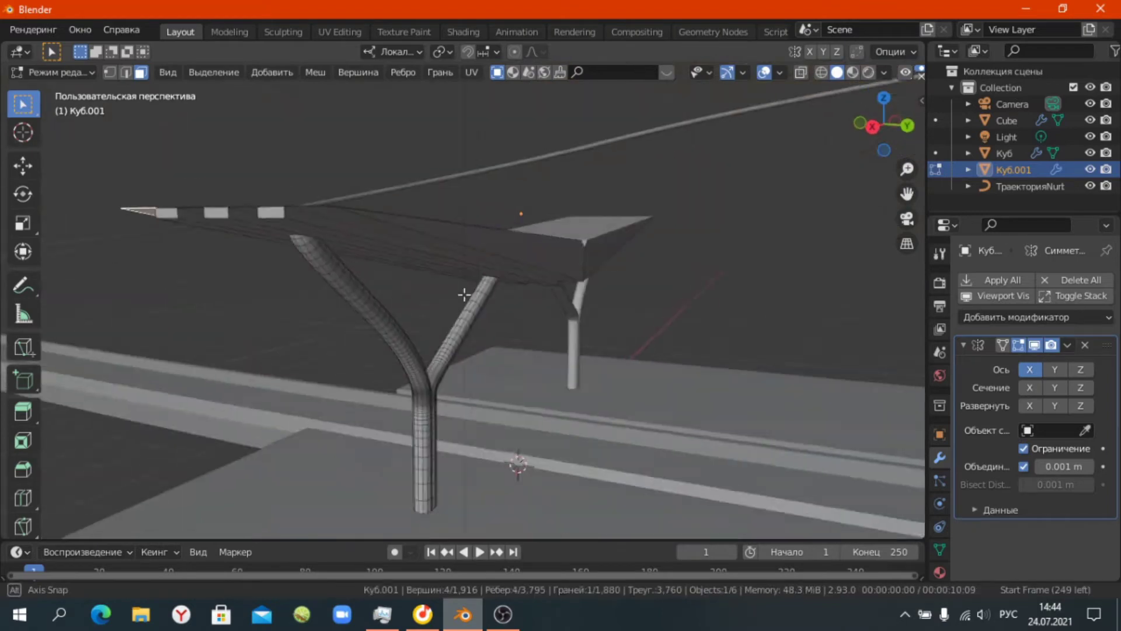
Shift the selected part along local X, adjust its Y scale, and return to Object Mode.
key("g")
key("x")
key("x")
left_click(717, 323)
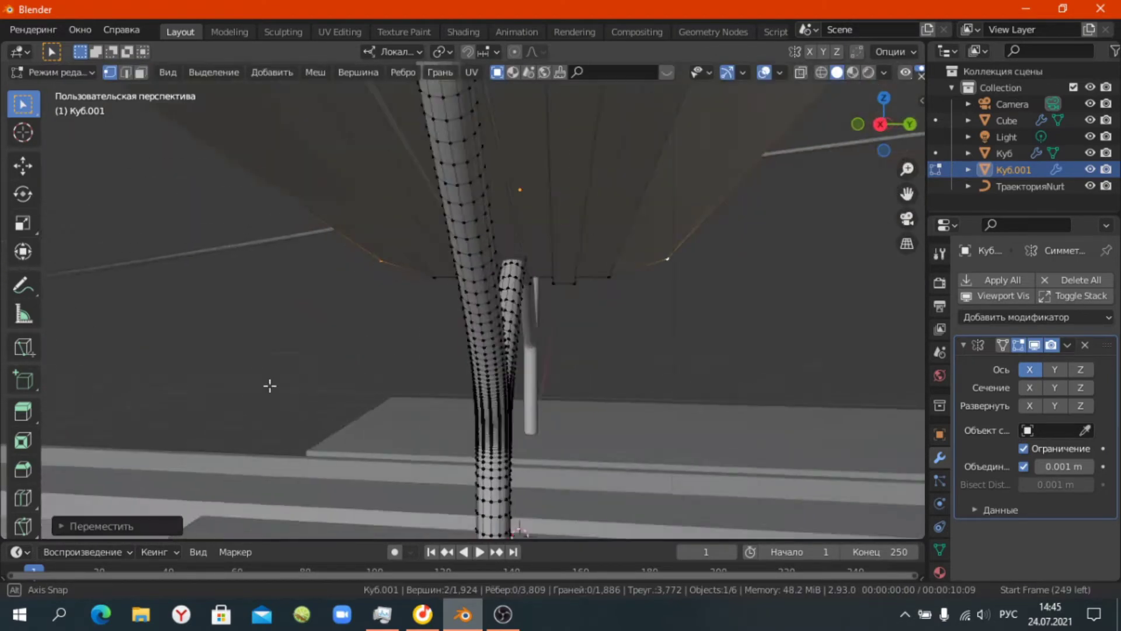
key("Tab")
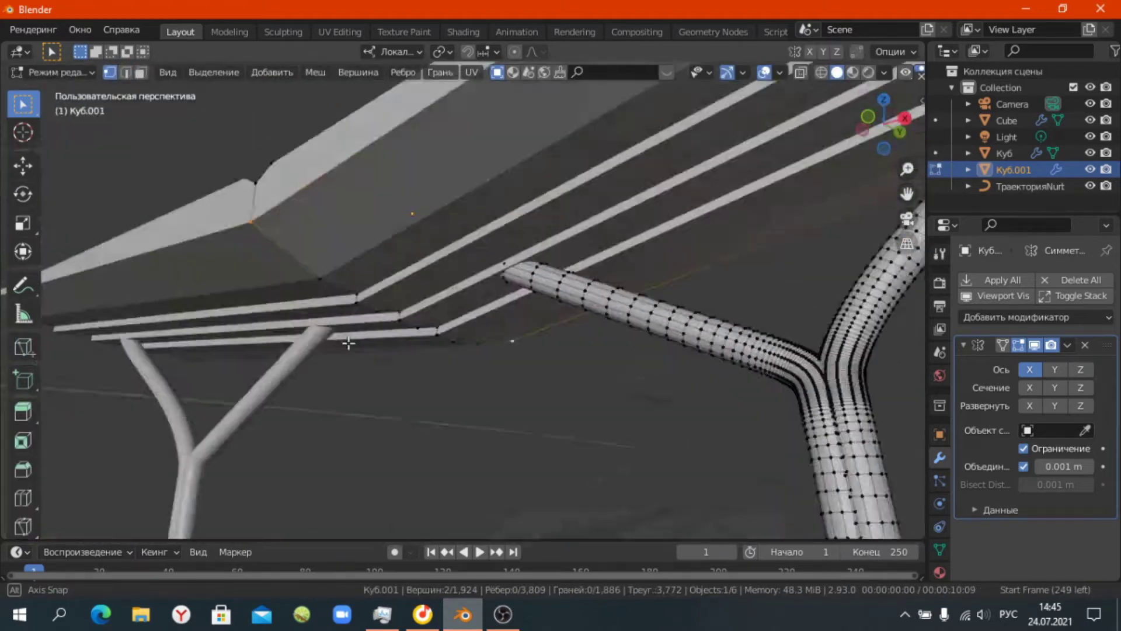
Add a new cube and position it near the Y-pillar in front view.
key("shift+a")
left_click(371, 95)
key("KP_1")
key("g")
left_click(535, 362)
Flatten the cube to a 0.05 scale and enter Edit Mode.
type("s0")
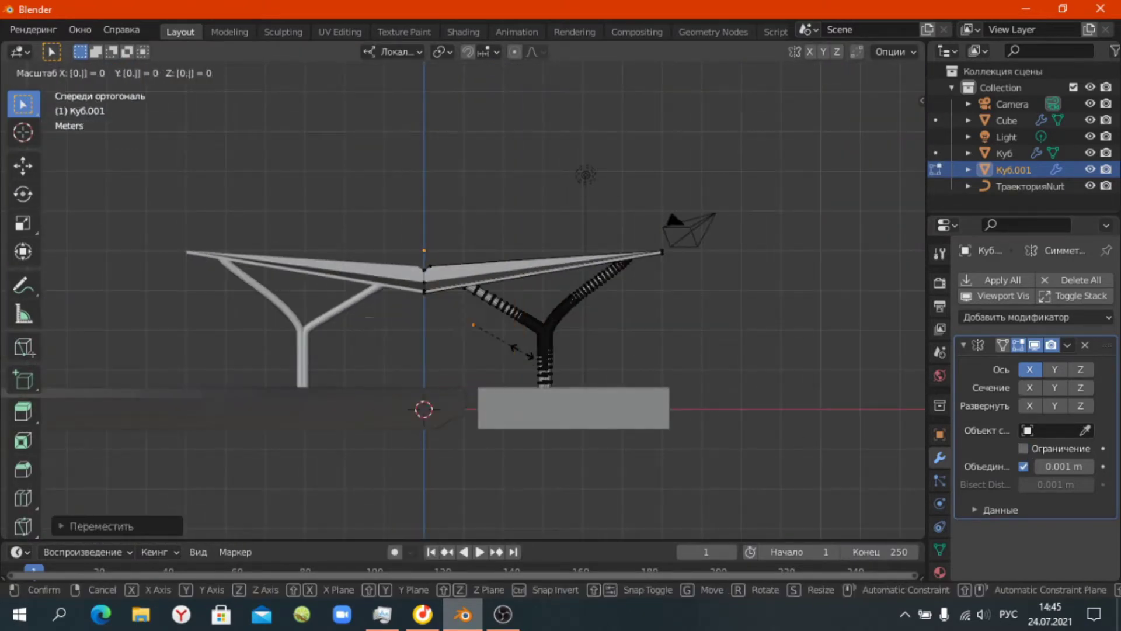
type("05")
key("Return")
key("Tab")
scroll(509, 403, "up", 5)
left_click(509, 317)
Position the lamp block beneath the canopy using front and side views with X-ray.
middle_click_drag(509, 317, 380, 328)
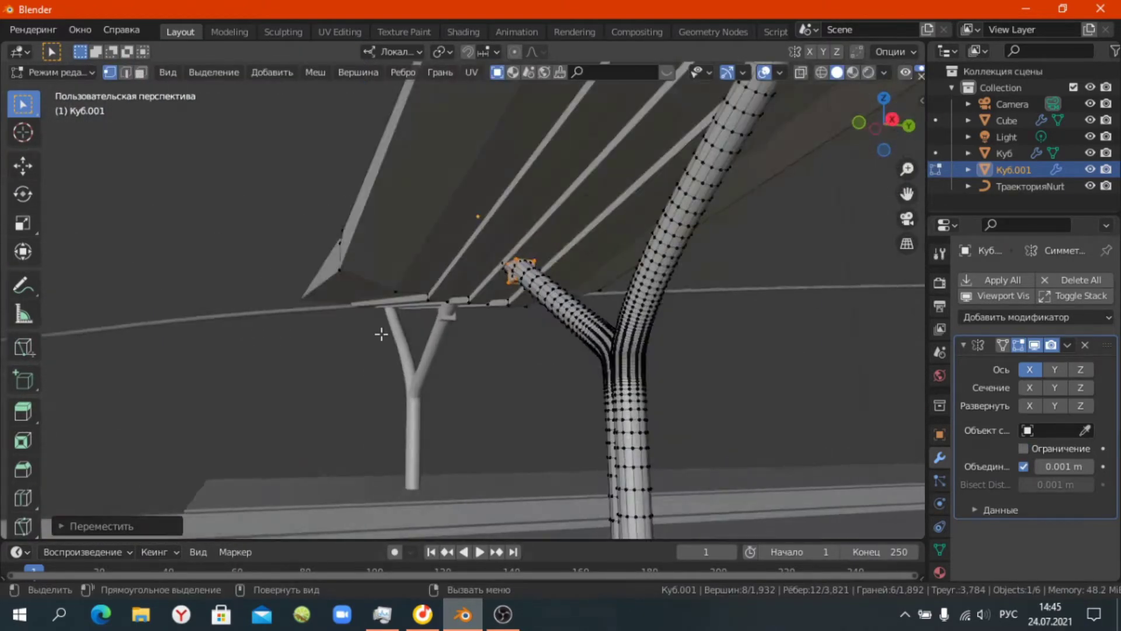
key("KP_3")
middle_click_drag(553, 370, 744, 368)
key("KP_3")
key("KP_1")
key("g")
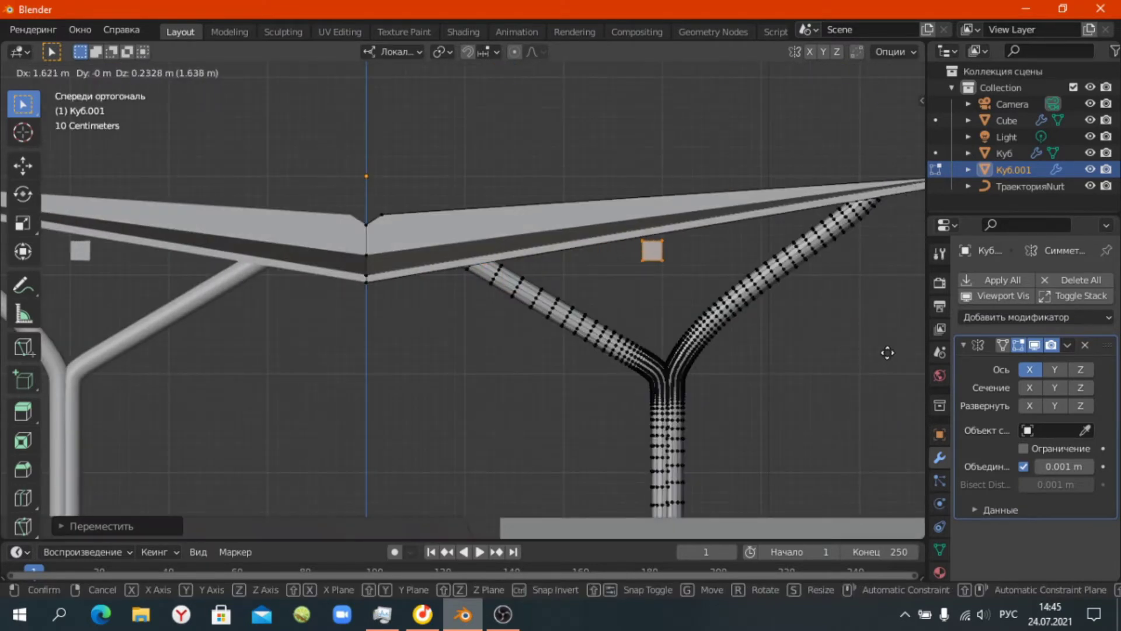
key("alt+z")
key("g")
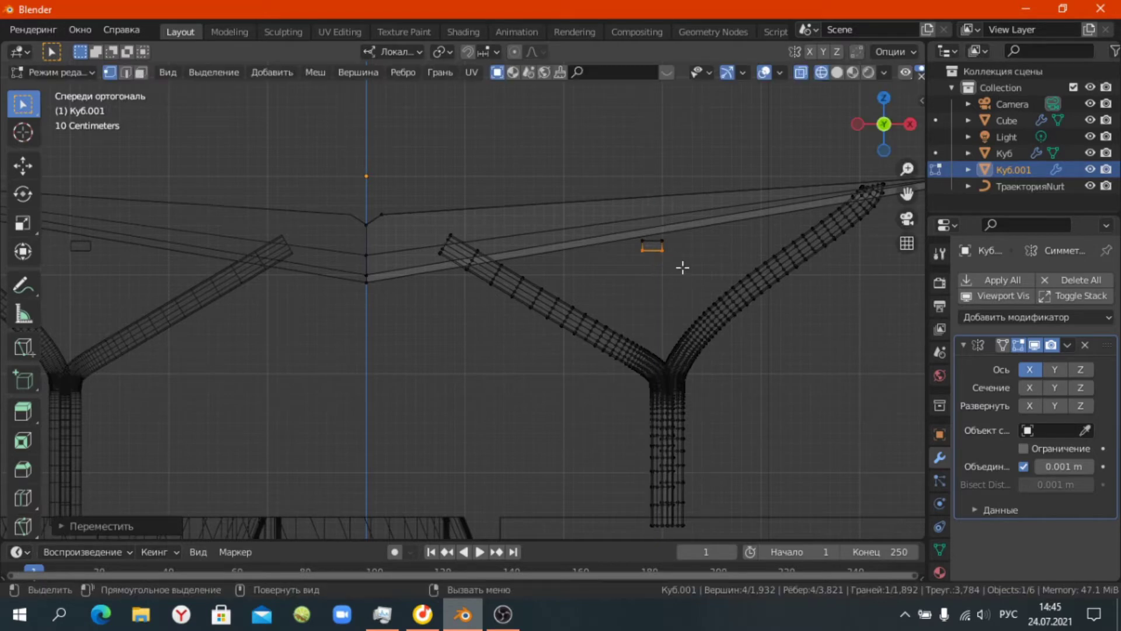
scroll(682, 268, "up", 2)
middle_click_drag(601, 300, 696, 210)
Select the linked lamp block and stretch it tenfold along Y.
key("ctrl+l")
key("KP_3")
key("s")
key("y")
key("y")
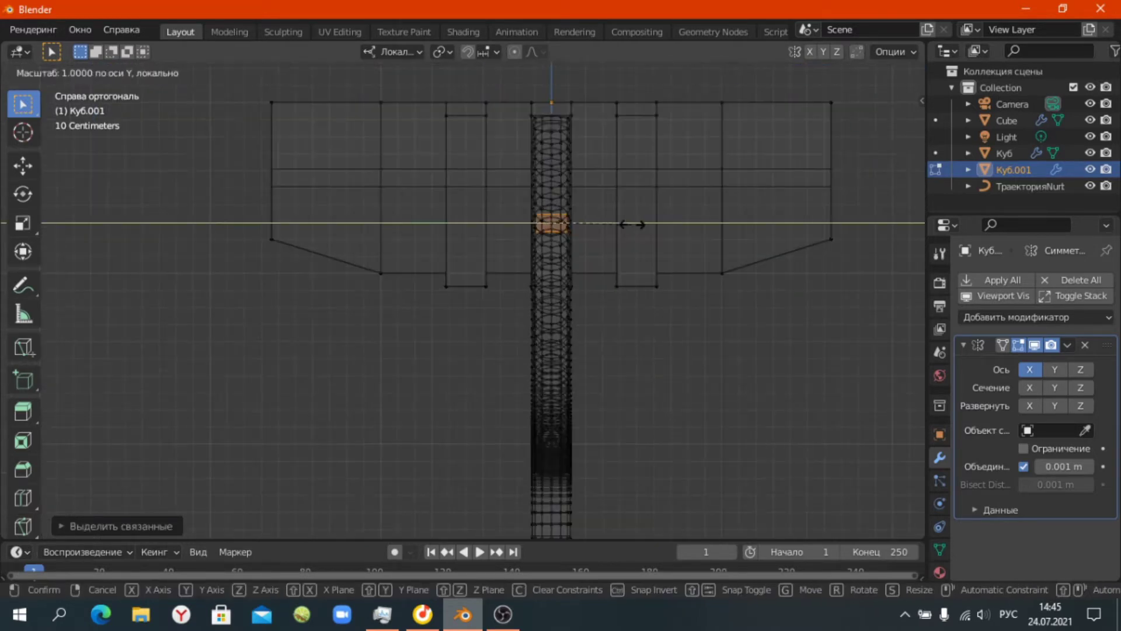
type("10")
key("Return")
Add a two-cut loop cut across the lamp block.
key("KP_1")
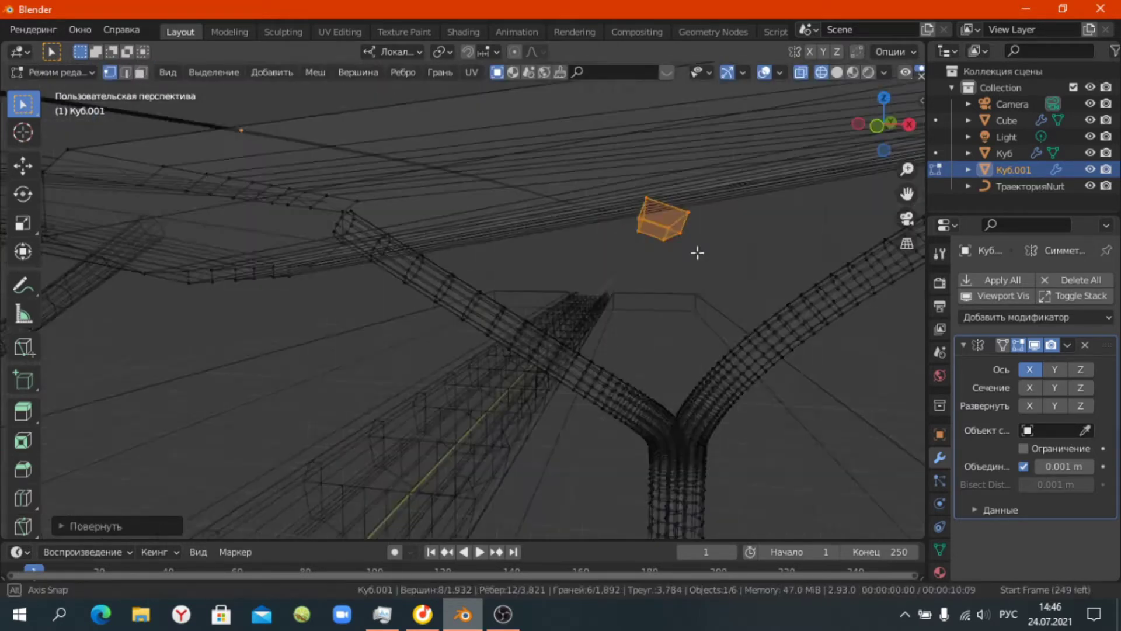
middle_click_drag(733, 245, 622, 264)
key("ctrl+r")
scroll(622, 263, "up", 1)
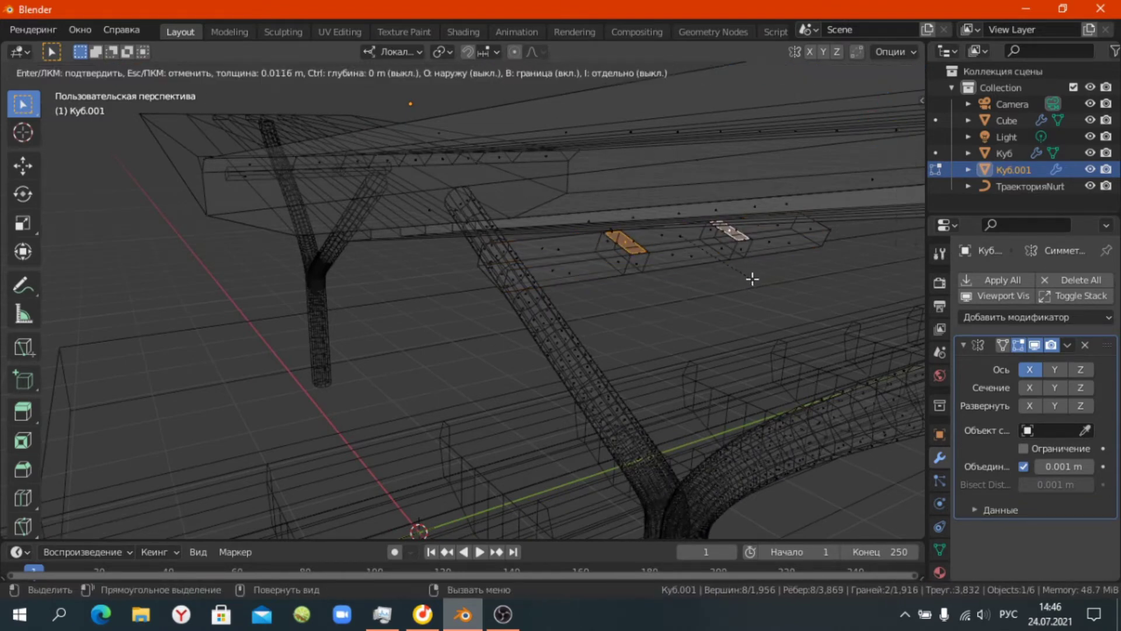
Inset the underside faces and push them inward as recessed light panels.
key("shift+z")
middle_click_drag(562, 293, 619, 299)
left_click(619, 299, "ctrl")
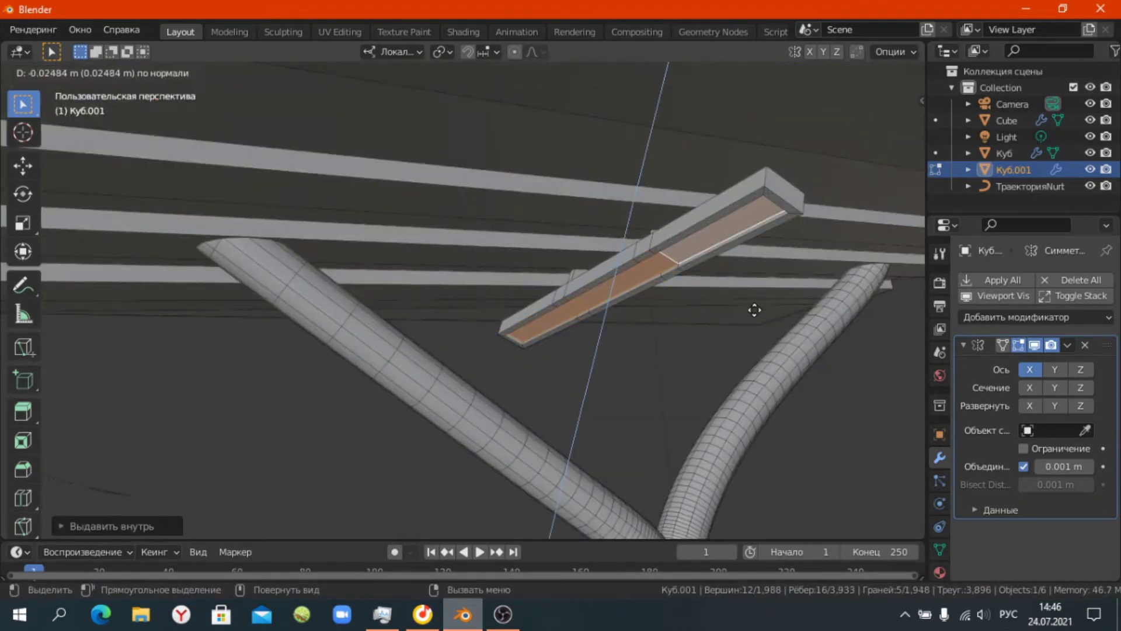
left_click(754, 310)
scroll(754, 310, "down", 5)
key("Tab")
middle_click_drag(505, 425, 723, 296)
key("shift+a")
Add an area light, raise it, and tilt it about 21.4°.
mouse_move(282, 276)
left_click(464, 501)
key("KP_1")
scroll(480, 457, "down", 4)
key("g")
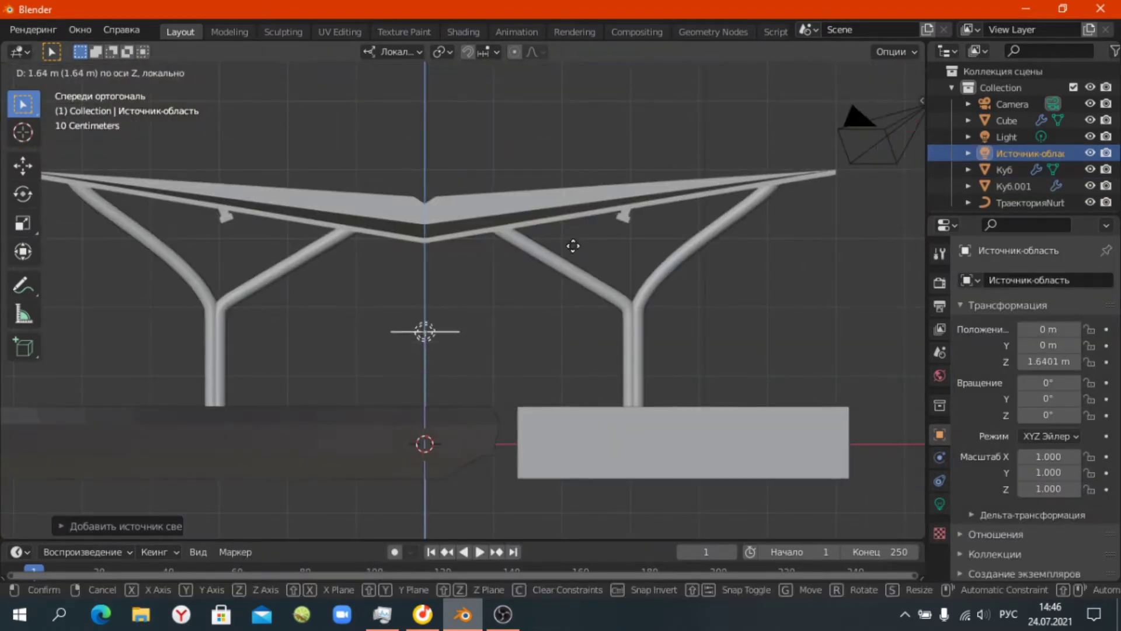
left_click(657, 259)
key("r")
left_click(676, 337)
scroll(502, 368, "up", 5)
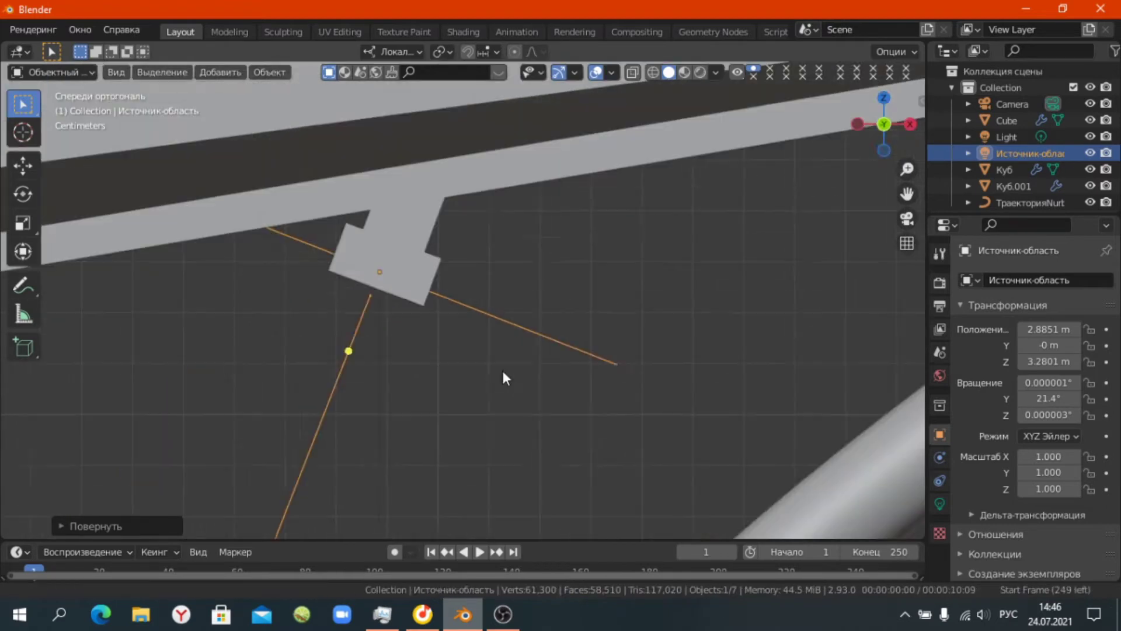
Place the light under the housing, resize it to length 1.939, and duplicate it.
key("g")
left_click(501, 403)
middle_click_drag(501, 403, 613, 359)
key("s")
key("x")
key("x")
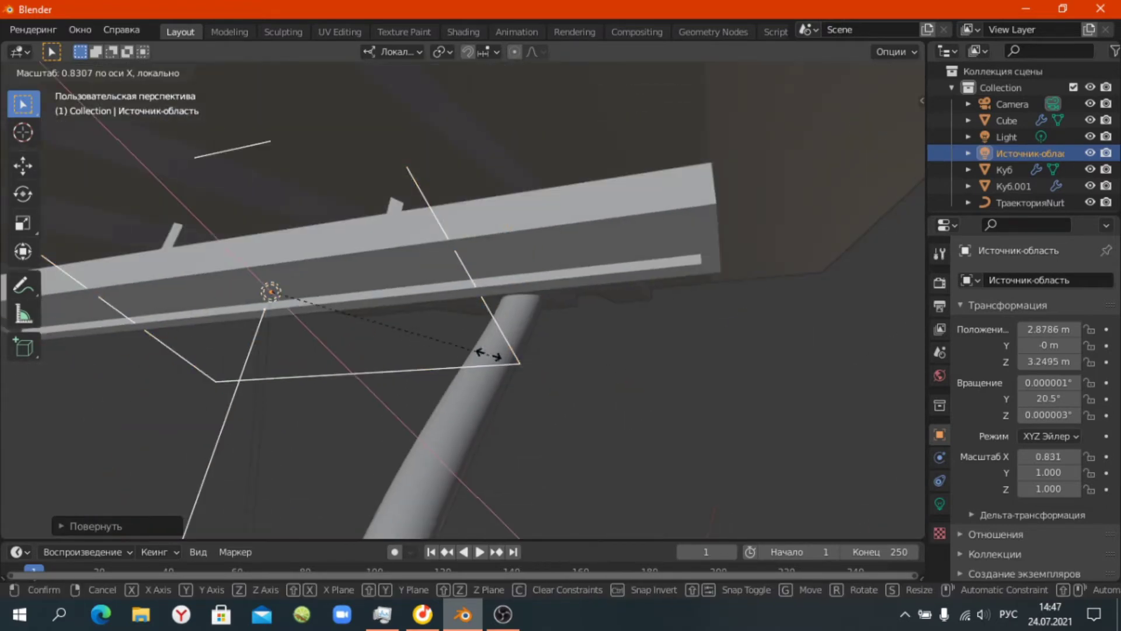
key("y")
left_click(562, 342)
key("KP_1")
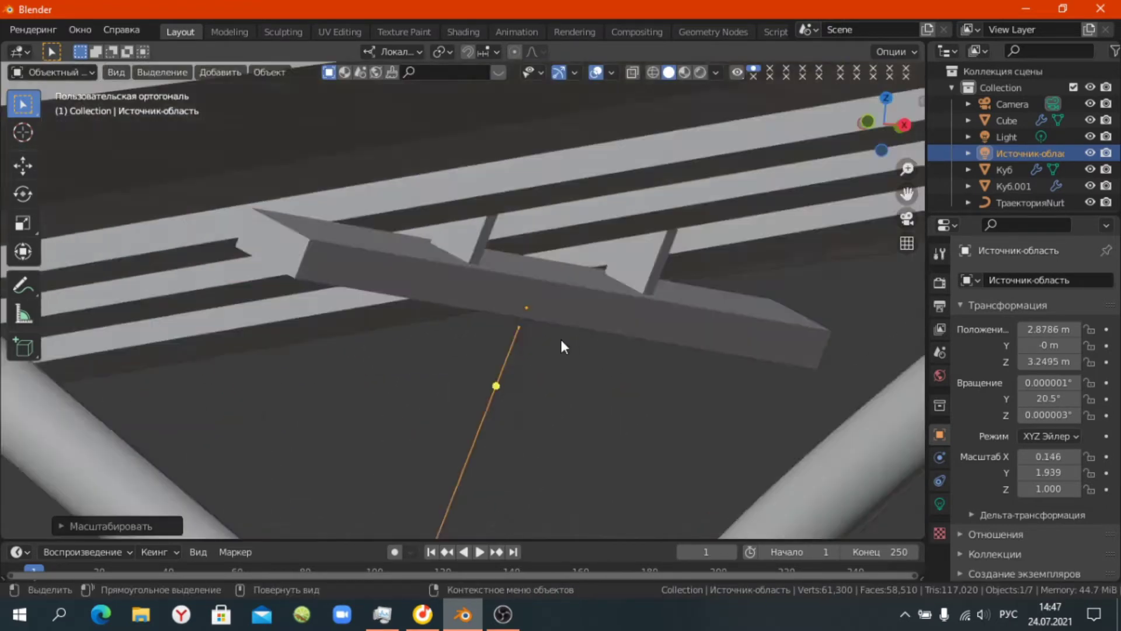
key("shift+d")
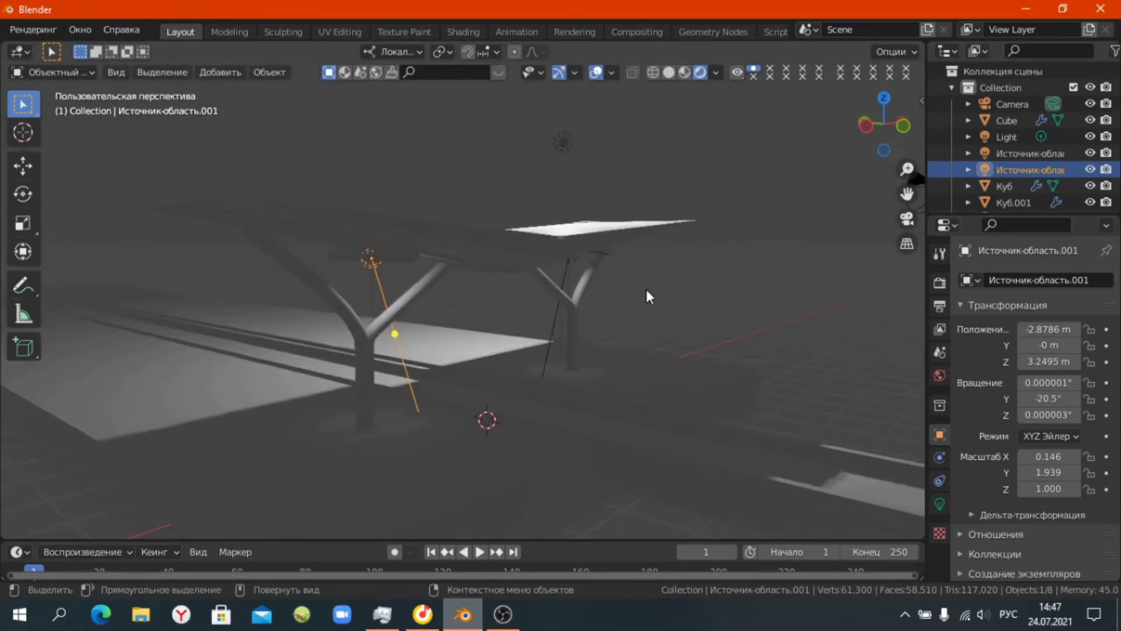
Give the canopy an Array modifier with relative offset X 0, Y 1 and count 12.
middle_click_drag(648, 330, 546, 263)
left_click(546, 263)
left_click(980, 317)
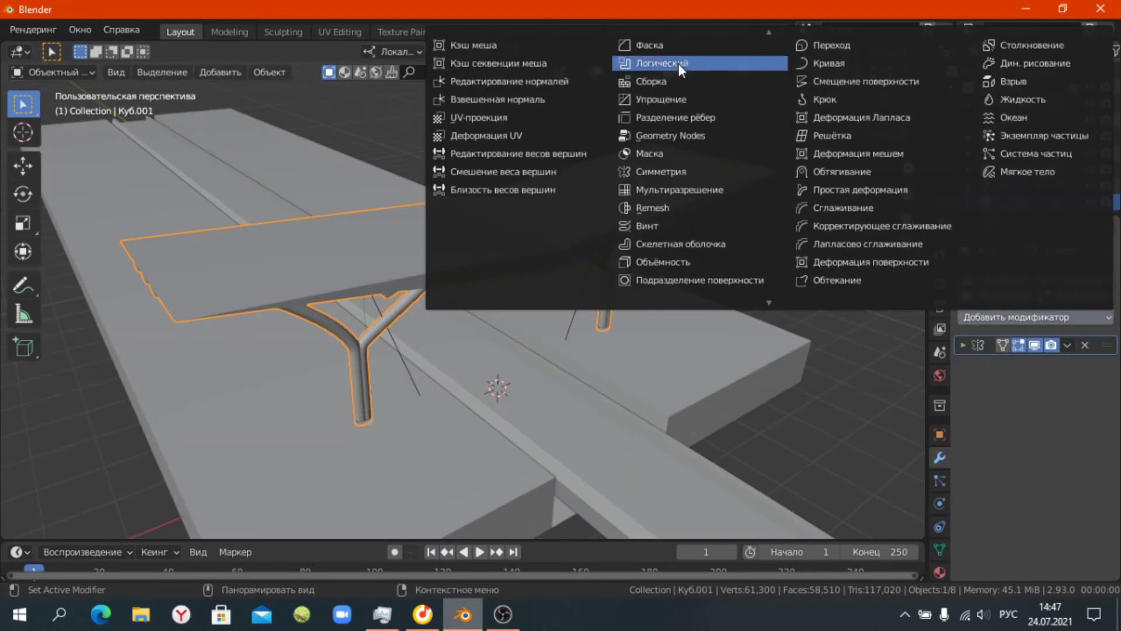
left_click(677, 47)
middle_click_drag(656, 243, 619, 234)
left_click_drag(1054, 478, 1068, 479)
middle_click_drag(576, 258, 700, 291)
left_click(1087, 413)
left_click(1087, 413)
left_click(1087, 412)
left_click(1087, 413)
Inspect the repeated canopies around both platforms, then select the two area lights.
middle_click_drag(313, 385, 405, 395)
left_click(499, 397)
left_click_drag(493, 352, 571, 383)
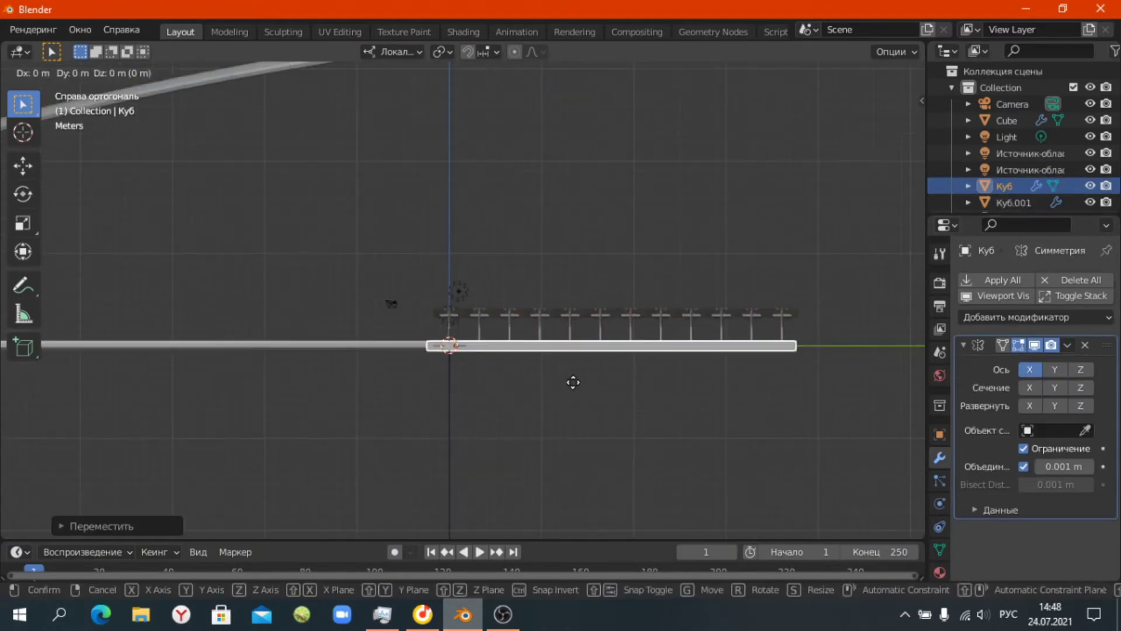
scroll(570, 383, "up", 5)
mouse_move(570, 383)
middle_mouse_down()
mouse_move(551, 390)
mouse_move(559, 450)
mouse_move(492, 403)
middle_mouse_up()
left_click(552, 390)
scroll(480, 378, "down", 3)
scroll(615, 360, "up", 8)
scroll(615, 360, "down", 5)
scroll(563, 376, "down", 2)
mouse_move(550, 375)
middle_mouse_down()
mouse_move(450, 421)
mouse_move(398, 379)
mouse_move(537, 219)
middle_mouse_up()
left_click(263, 261)
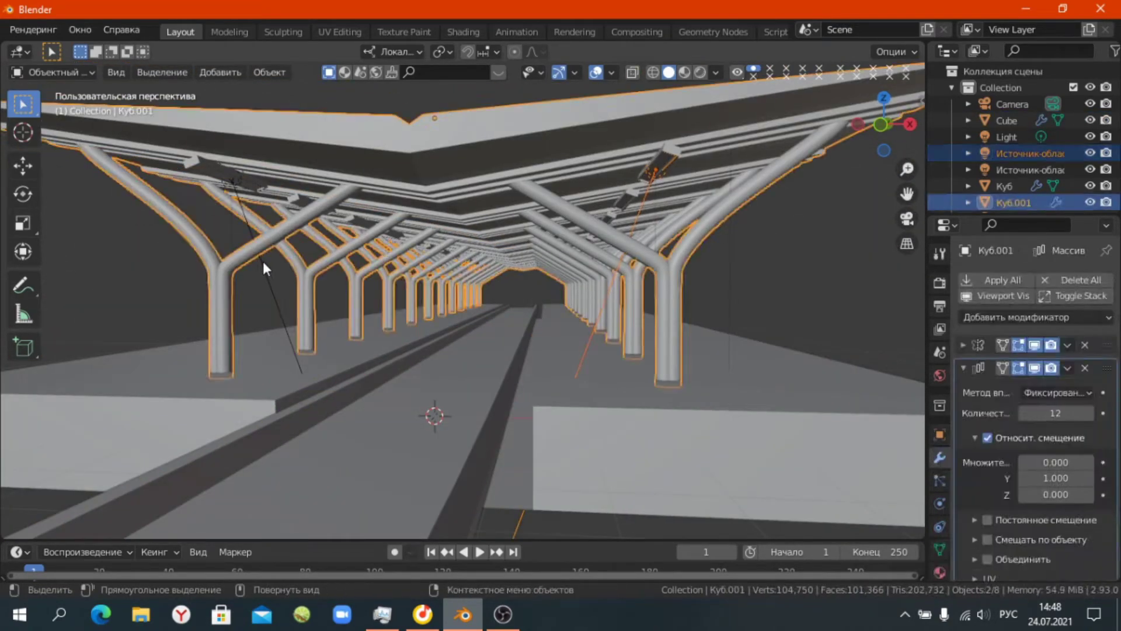
Duplicate both area lights one bay along Y at exactly 3.28 m.
key("KP_3")
scroll(540, 288, "down", 1)
key("shift+d")
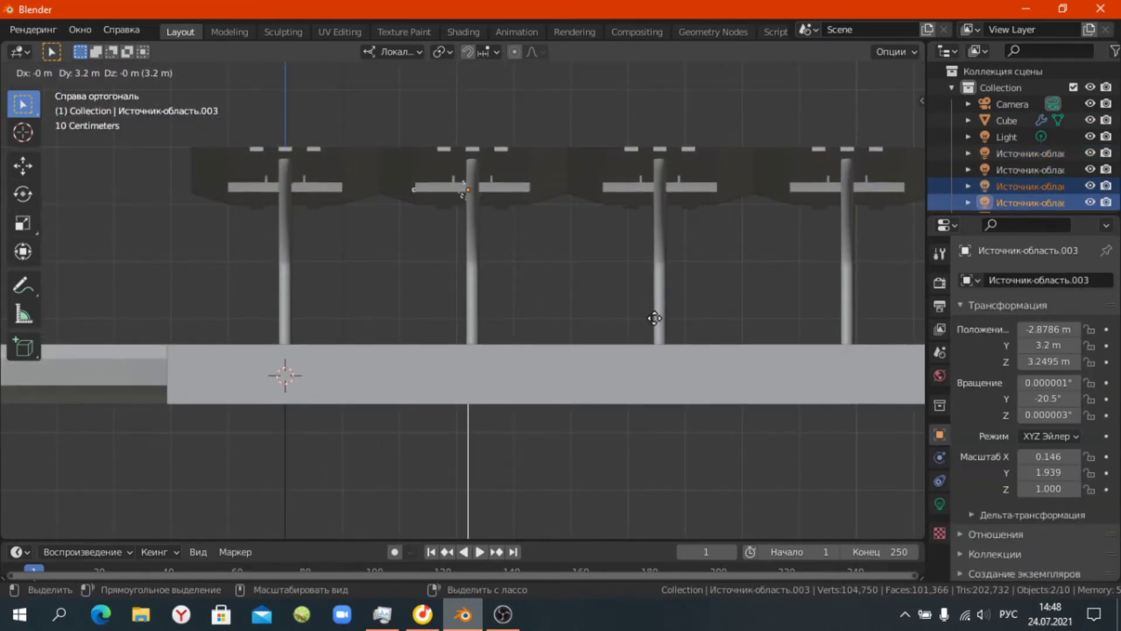
left_click(655, 318)
scroll(560, 224, "up", 5)
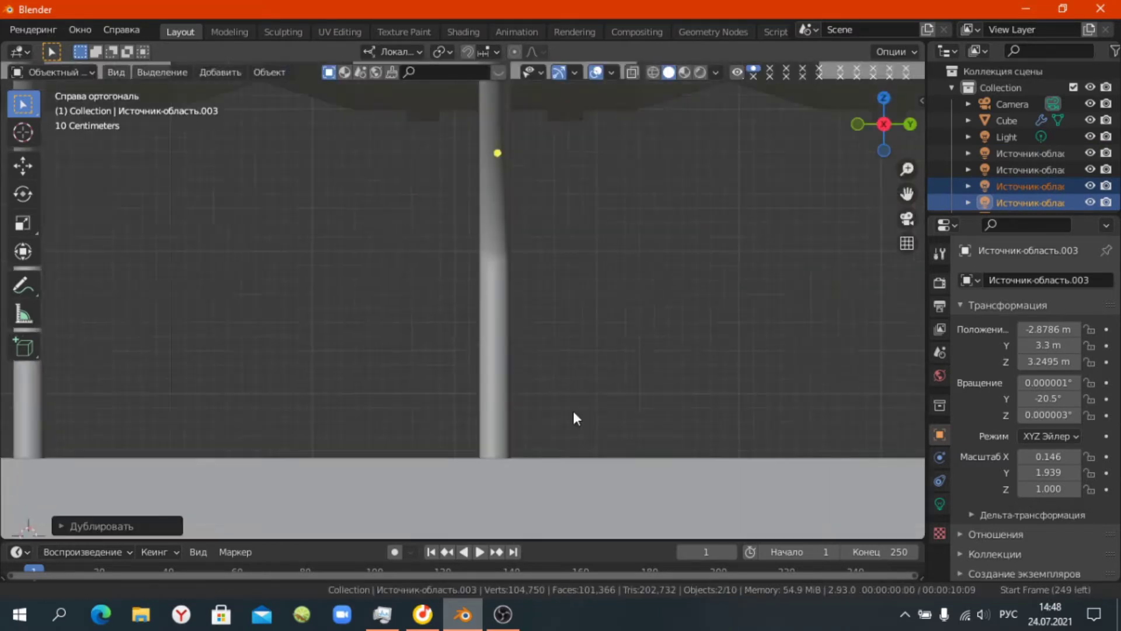
scroll(614, 391, "up", 3)
left_click_drag(206, 468, 156, 469)
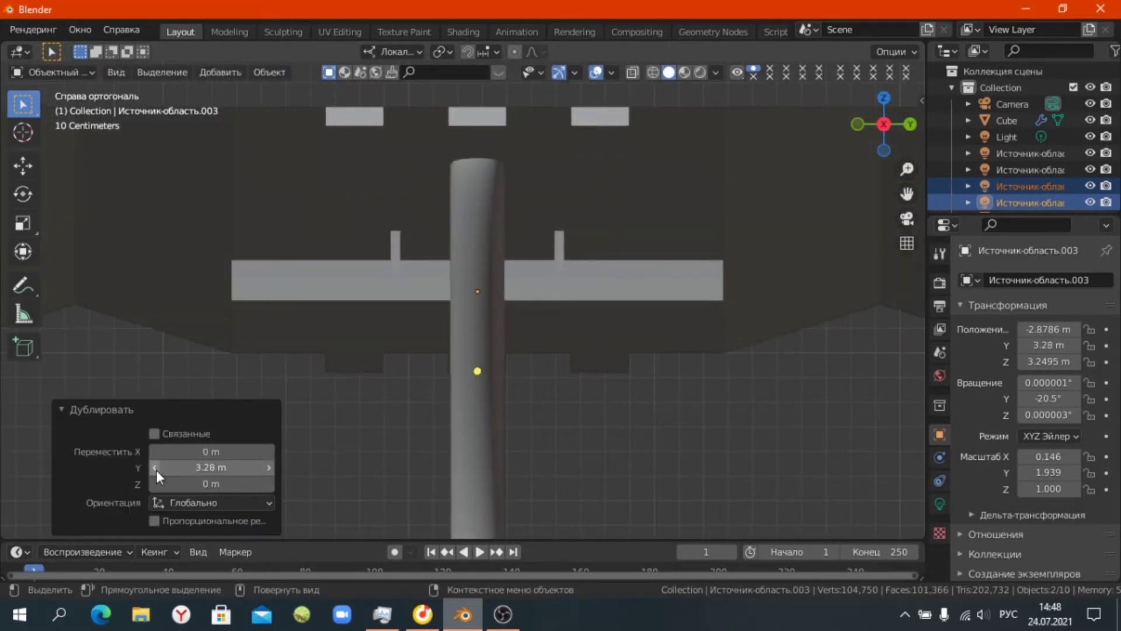
scroll(288, 461, "down", 7)
Repeat the 3.28 m light copy for the next few bays.
key("shift+d")
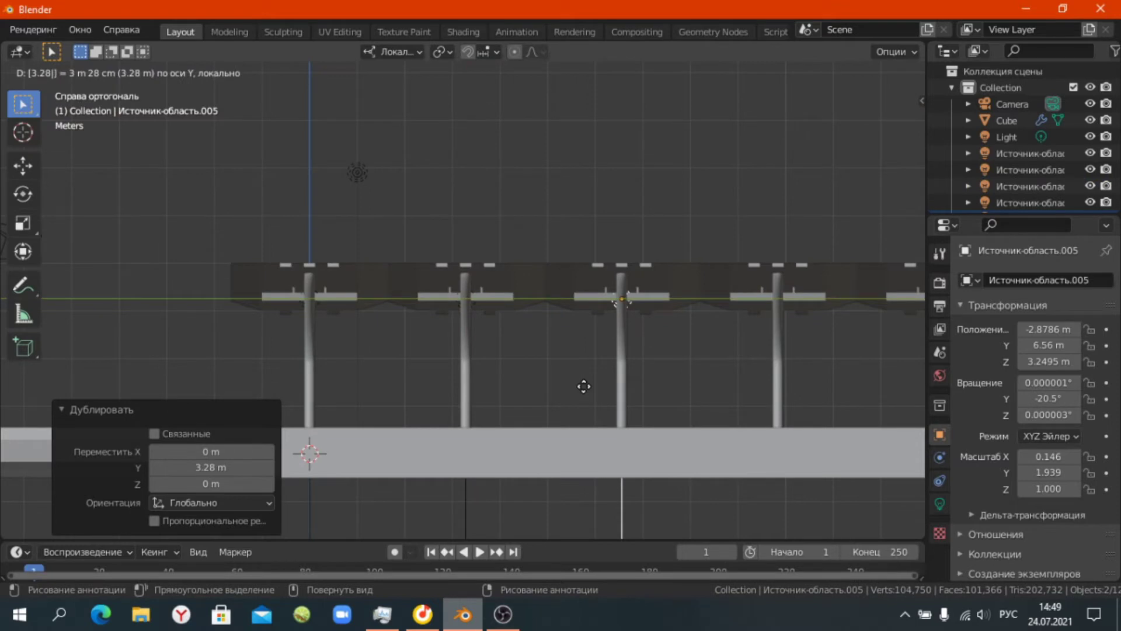
key("KP_Decimal")
key("shift+d")
key("x")
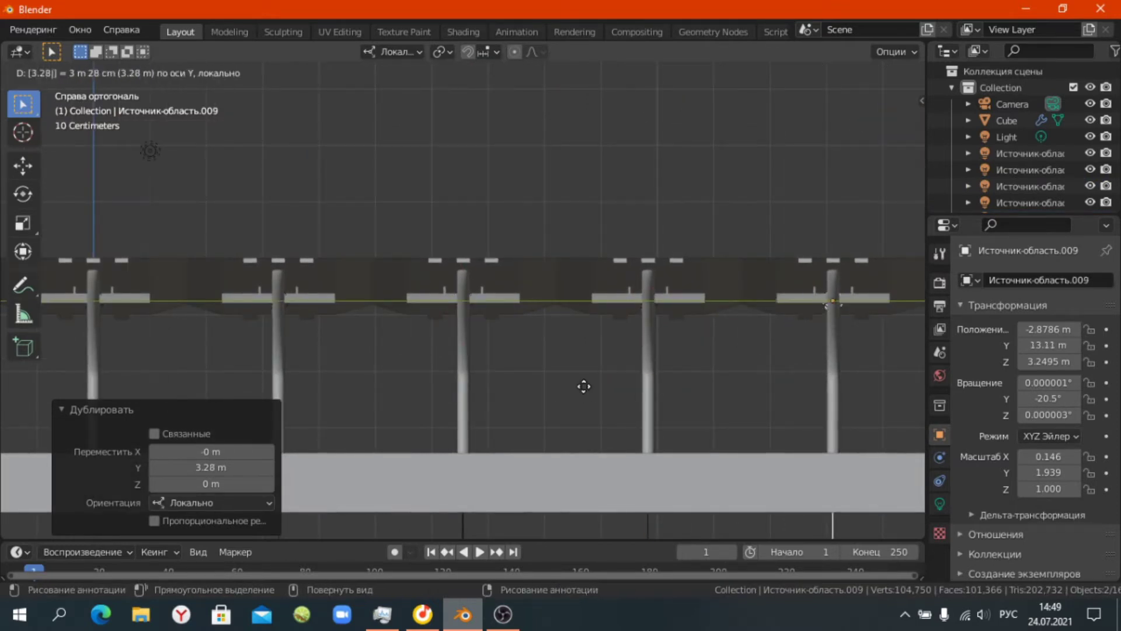
key("Return")
key("KP_Decimal")
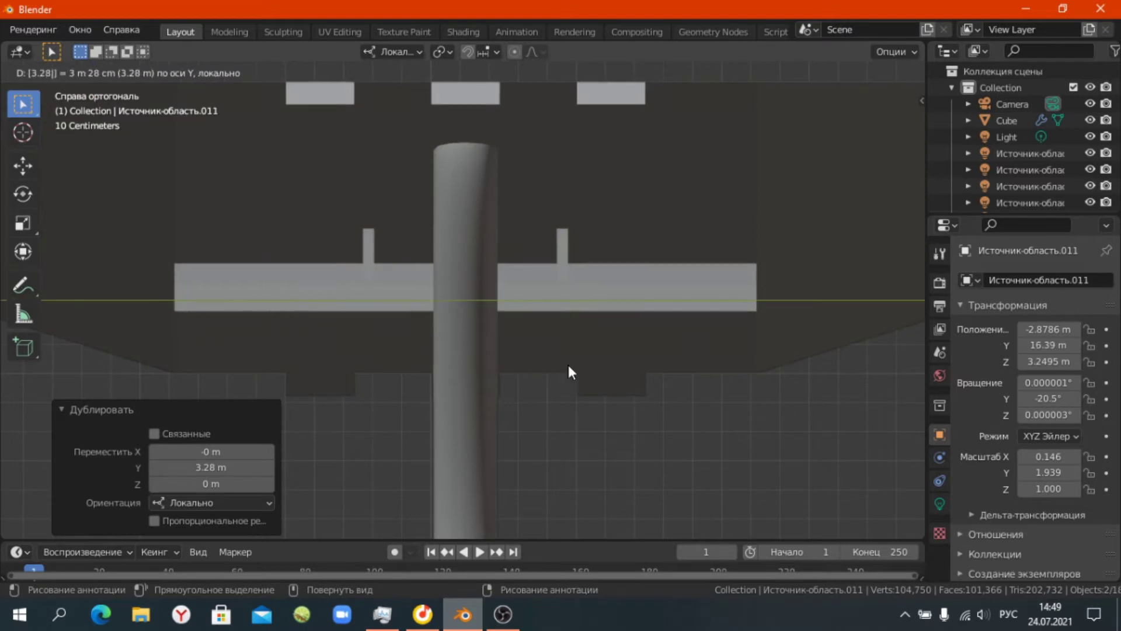
key("Return")
Keep repeating the duplicate with Shift+R to fill the remaining bays.
scroll(483, 352, "down", 3)
scroll(498, 338, "down", 3)
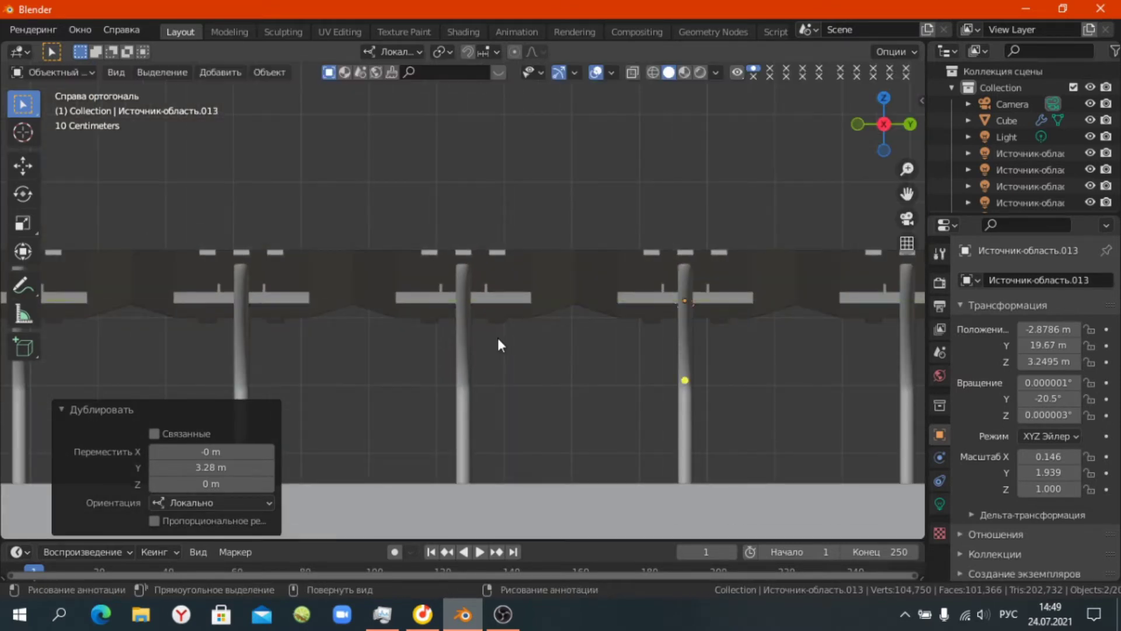
scroll(497, 344, "down", 1)
key("shift+r")
key("shift+r")
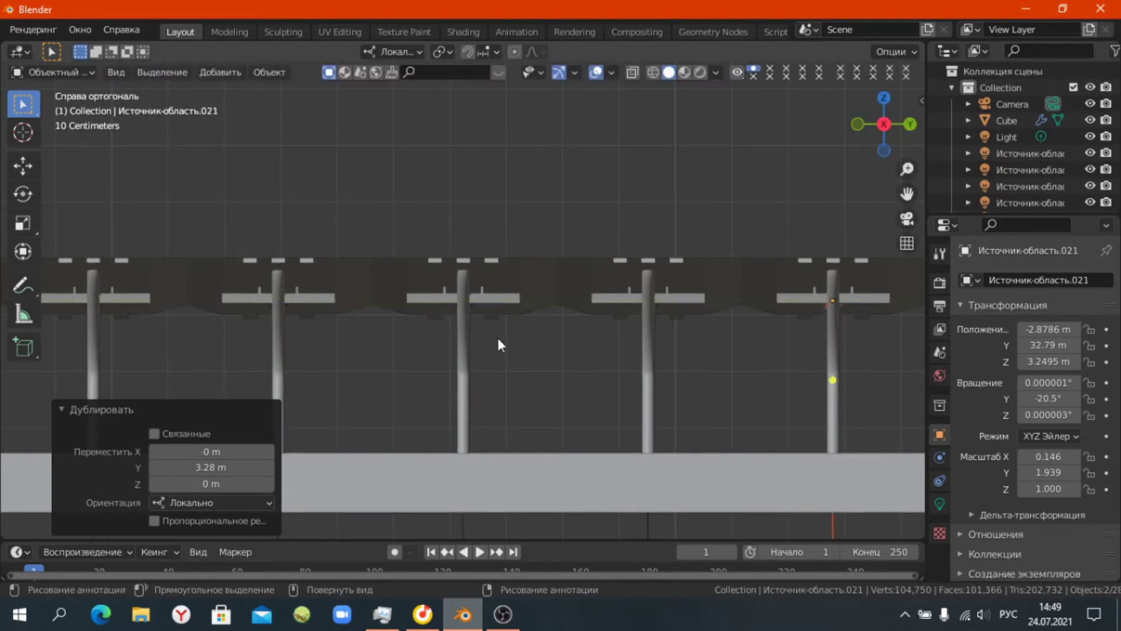
key("8")
key("Return")
Select the whole range of area lights in the Outliner.
mouse_move(497, 338)
middle_mouse_down()
mouse_move(519, 331)
mouse_move(3, 240)
middle_mouse_up()
left_click_drag(969, 216, 969, 496)
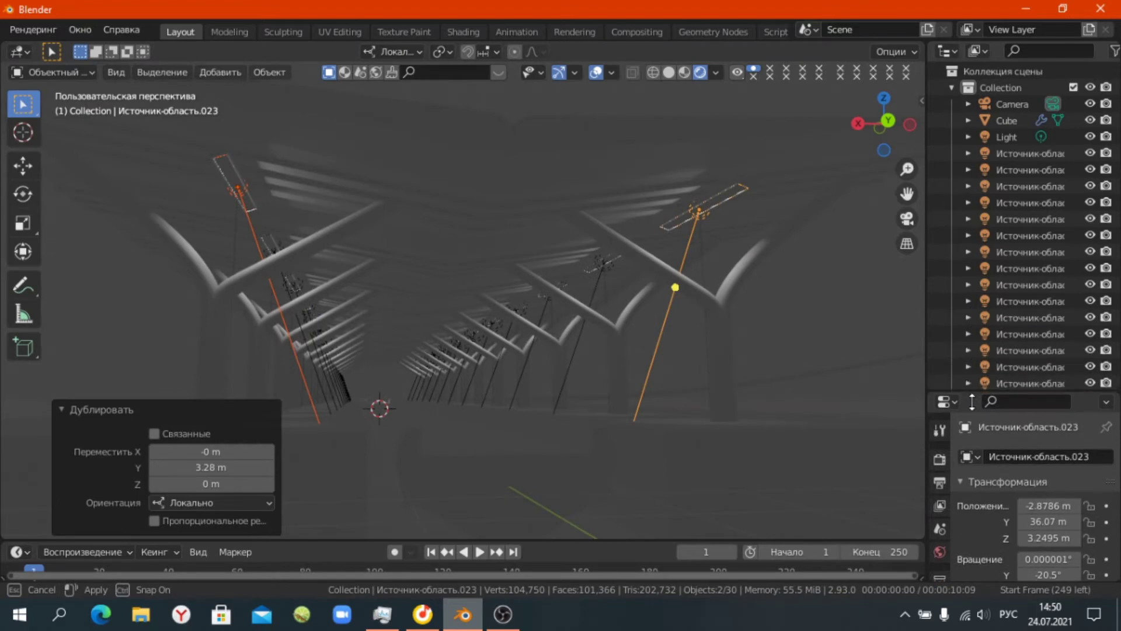
left_click(1029, 352, "ctrl")
left_click(1011, 153, "shift")
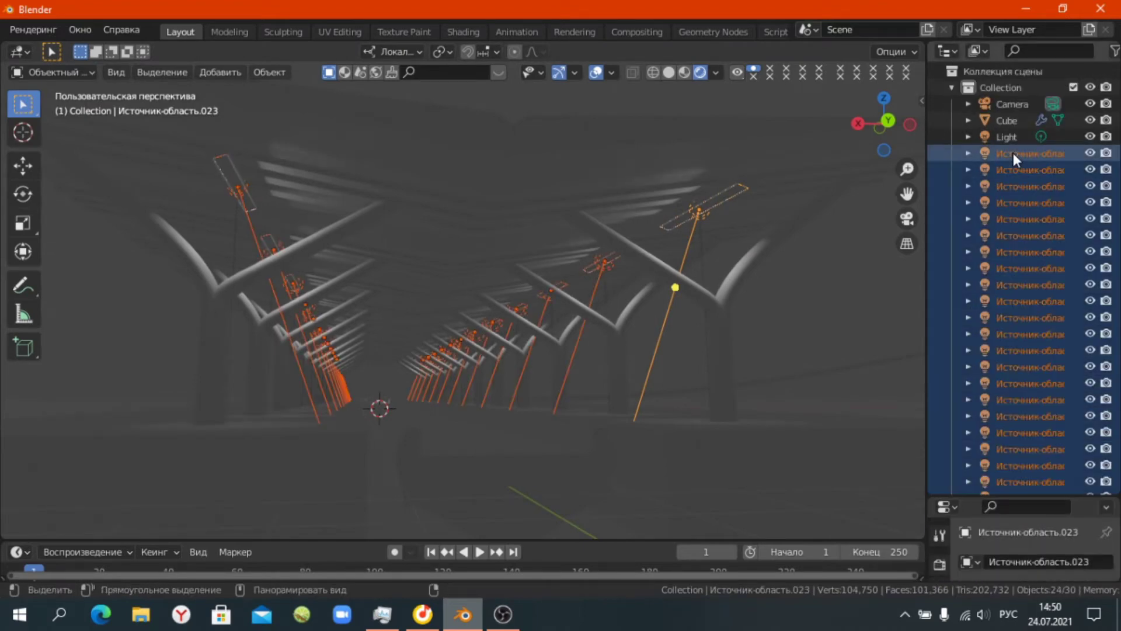
Set the light power to 100 W and copy it to all selected area lights.
left_click_drag(1010, 496, 993, 179)
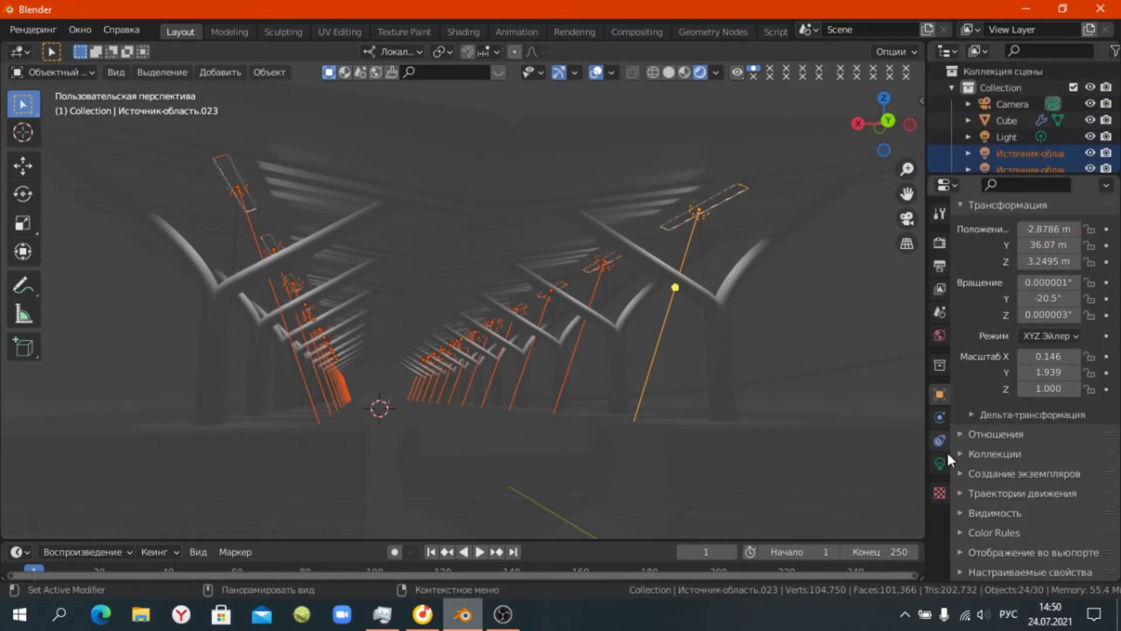
left_click(939, 441)
left_click_drag(1039, 325, 1057, 325)
right_click(1051, 325)
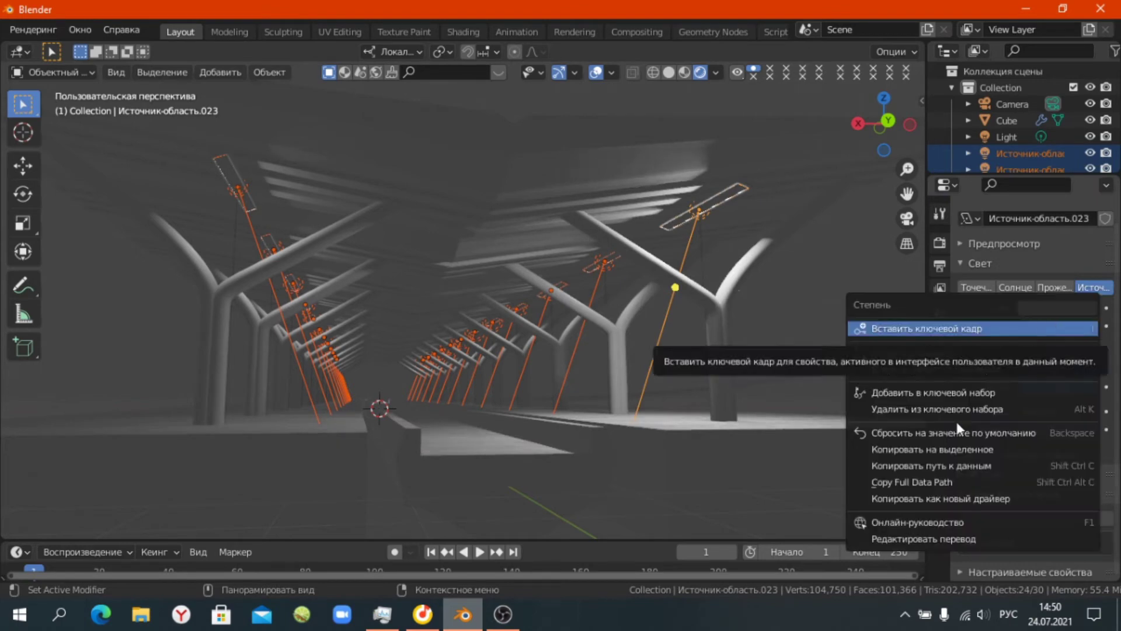
left_click(949, 453)
Adjust the height of all the area lights along Z.
key("g")
key("z")
key("z")
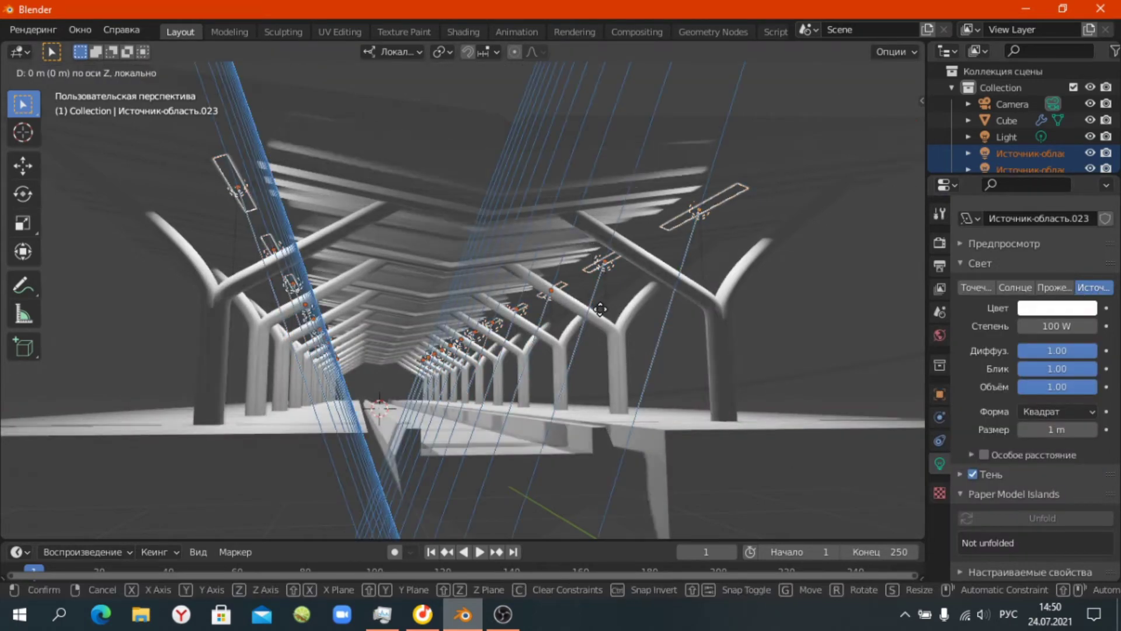
left_click(827, 318)
mouse_move(629, 308)
middle_mouse_down()
mouse_move(532, 338)
mouse_move(600, 380)
middle_mouse_up()
Deselect everything and add a new 2 m plane.
key("alt+a")
key("shift+a")
left_click(572, 195)
key("KP_1")
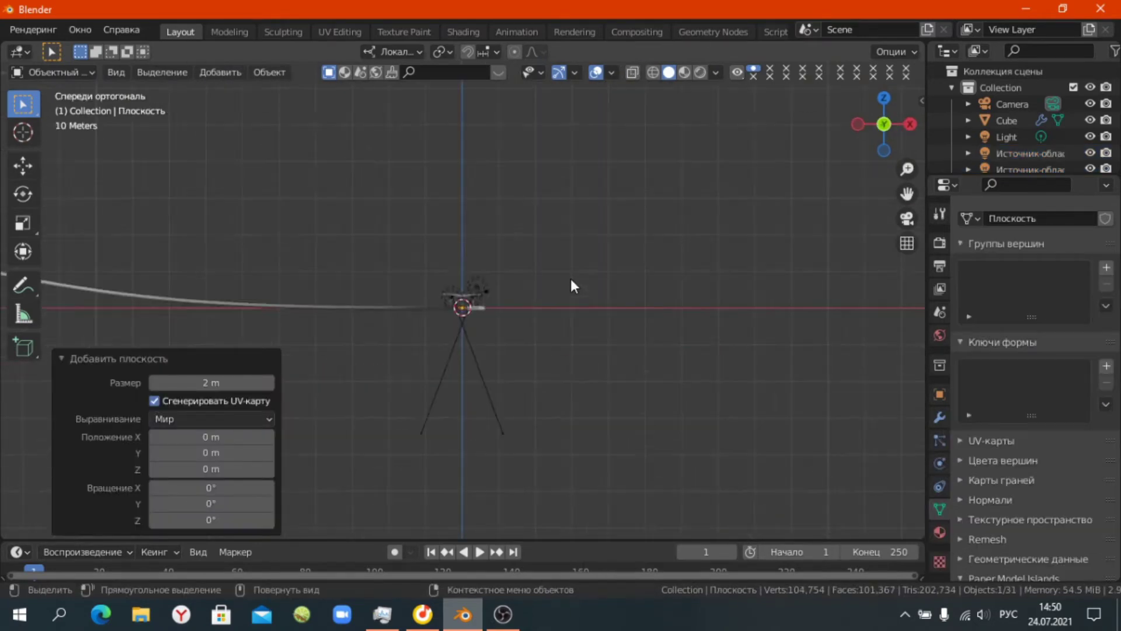
Scale the ground plane up by 10000 and check it from top and front views.
key("s")
left_click(615, 151)
type("s10000")
key("Return")
middle_click_drag(618, 144, 362, 248)
scroll(401, 393, "down", 5)
key("KP_7")
scroll(559, 383, "up", 2)
mouse_move(558, 385)
middle_mouse_down()
mouse_move(510, 248)
mouse_move(465, 280)
mouse_move(205, 381)
mouse_move(461, 390)
middle_mouse_up()
key("KP_1")
key("z")
Select the ground plane and shift it slightly along Z.
left_click(1005, 120)
key("KP_5")
key("z")
key("KP_5")
mouse_move(656, 275)
middle_mouse_down()
mouse_move(695, 292)
mouse_move(475, 398)
mouse_move(672, 317)
mouse_move(471, 448)
middle_mouse_up()
left_click(1006, 136)
left_click(355, 371)
key("g")
key("z")
left_click(457, 409)
mouse_move(457, 409)
middle_mouse_down()
mouse_move(400, 387)
mouse_move(467, 380)
mouse_move(446, 353)
mouse_move(663, 342)
mouse_move(636, 350)
mouse_move(535, 311)
mouse_move(581, 362)
middle_mouse_up()
key("Return")
Select the platform slab and enter Edit Mode, viewed from the top.
left_click(580, 362)
key("Tab")
key("KP_7")
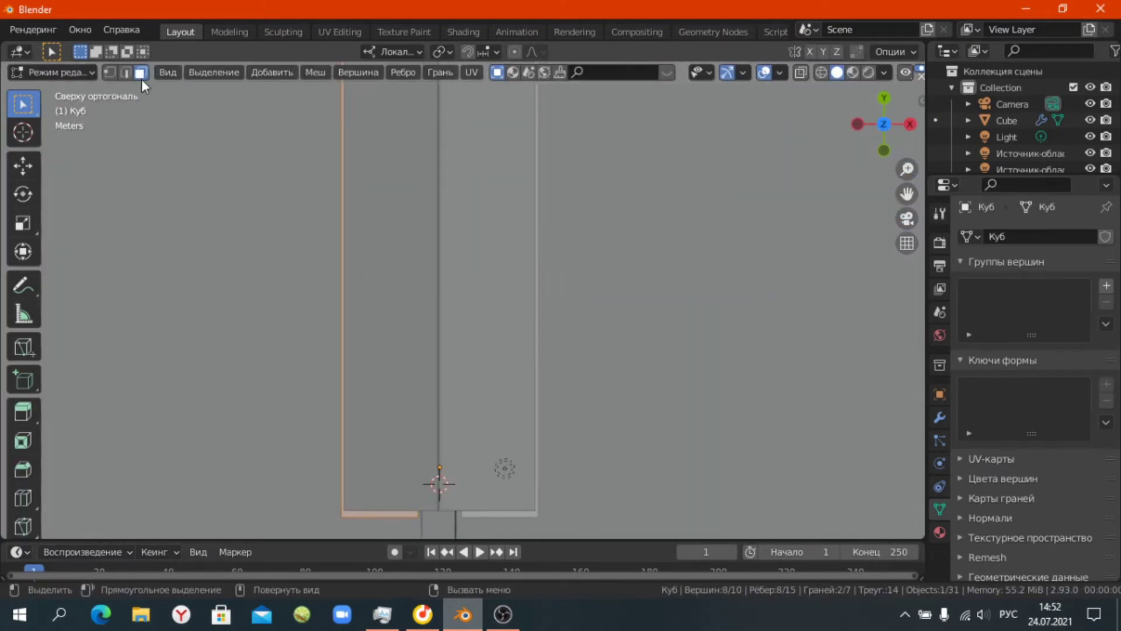
In edge mode with X-ray on, scale the slab's end edges along Y.
left_click(126, 72)
key("alt+z")
scroll(476, 400, "down", 5)
key("s")
key("y")
left_click(559, 260)
key("alt+z")
mouse_move(558, 260)
middle_mouse_down()
mouse_move(553, 315)
mouse_move(641, 318)
mouse_move(530, 246)
middle_mouse_up()
scroll(530, 246, "up", 5)
middle_click_drag(313, 332, 508, 252)
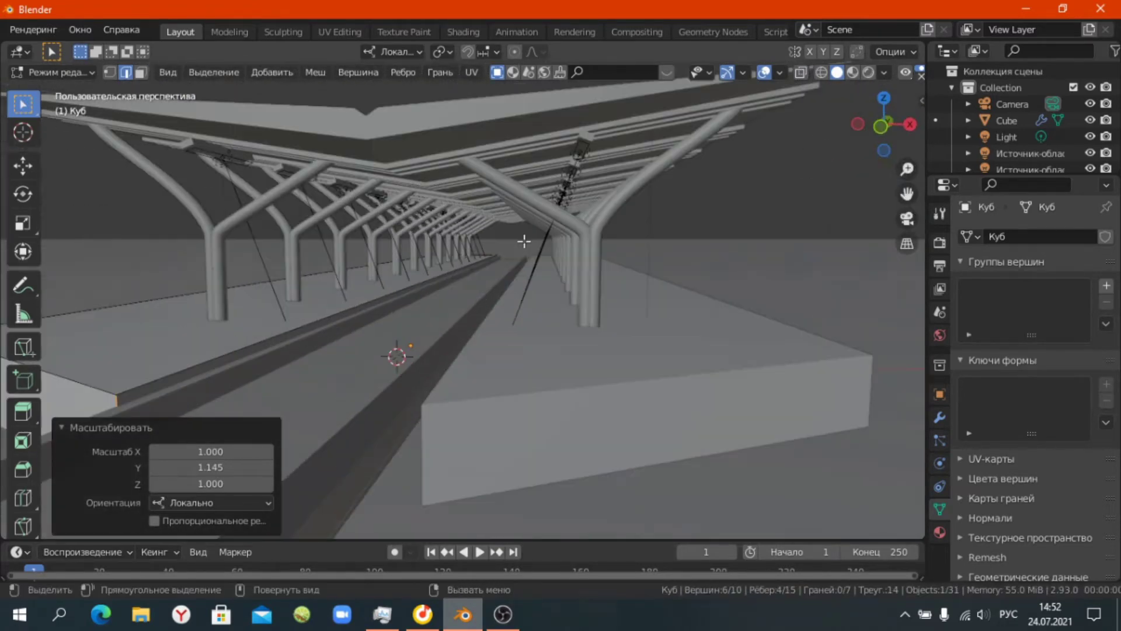
left_click(508, 257)
scroll(508, 260, "up", 2)
Add a new cube inside the platform mesh and raise it 1.7 m in Z.
left_click(272, 72)
left_click(350, 100)
key("KP_Decimal")
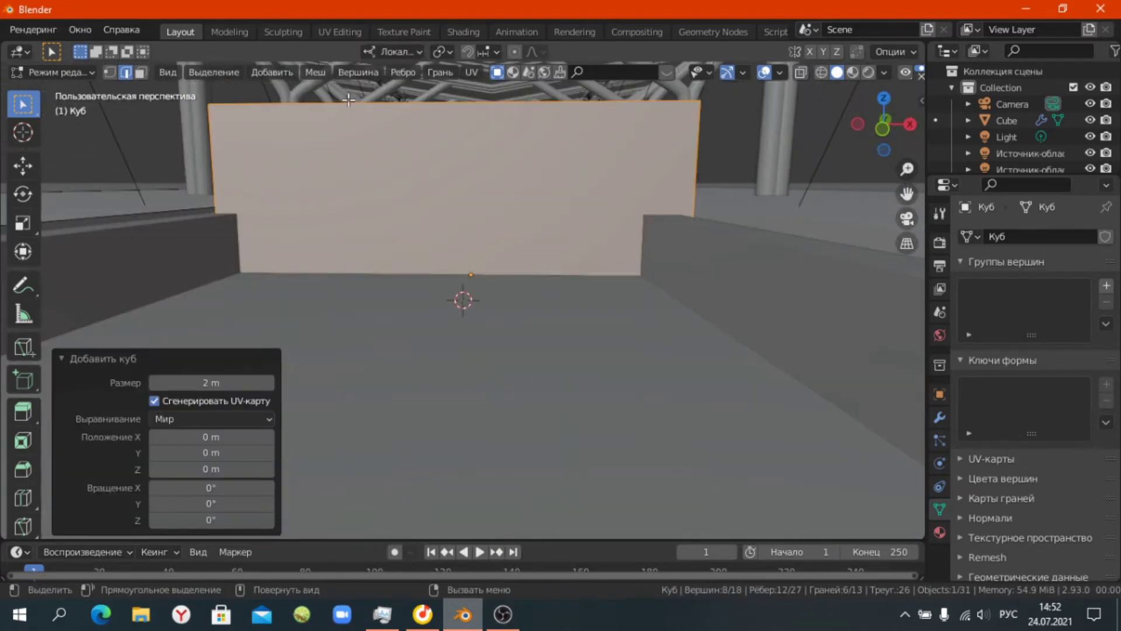
key("KP_1")
key("g")
key("z")
key("1")
key("period")
key("7")
key("Return")
Undo the last edit and bring up the Add Modifier list.
middle_click_drag(746, 287, 699, 302)
middle_click_drag(549, 266, 1070, 302)
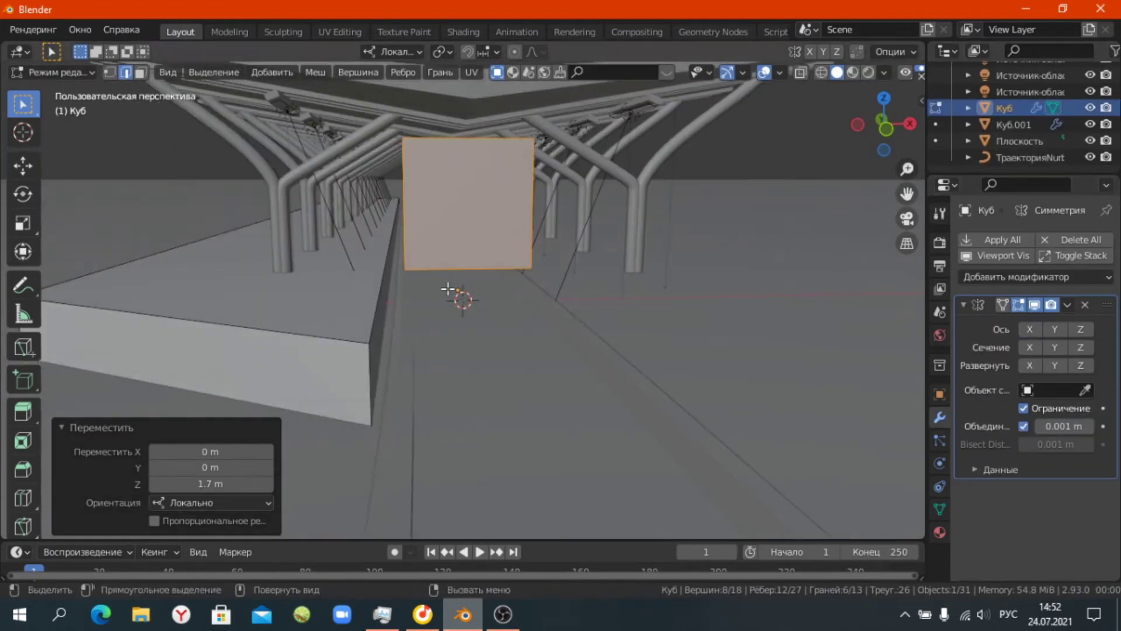
key("ctrl+z")
key("ctrl+z")
left_click(1016, 240)
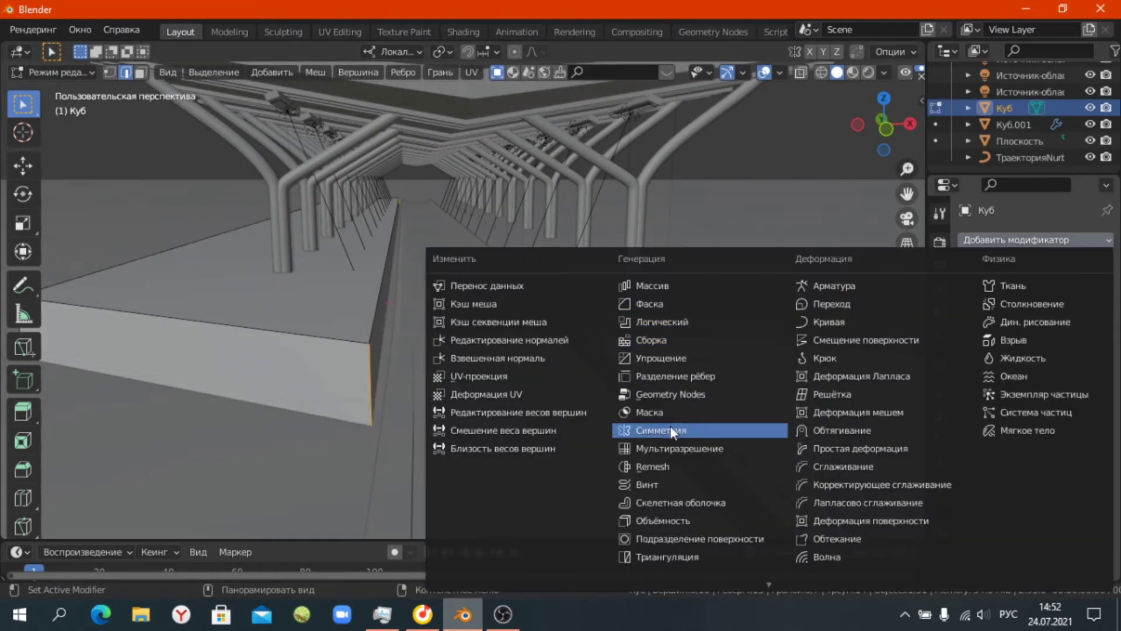
Give Куб a Symmetry modifier, then add a new cube raised 2 m.
left_click(668, 425)
key("shift+a")
left_click(575, 273)
key("g")
key("z")
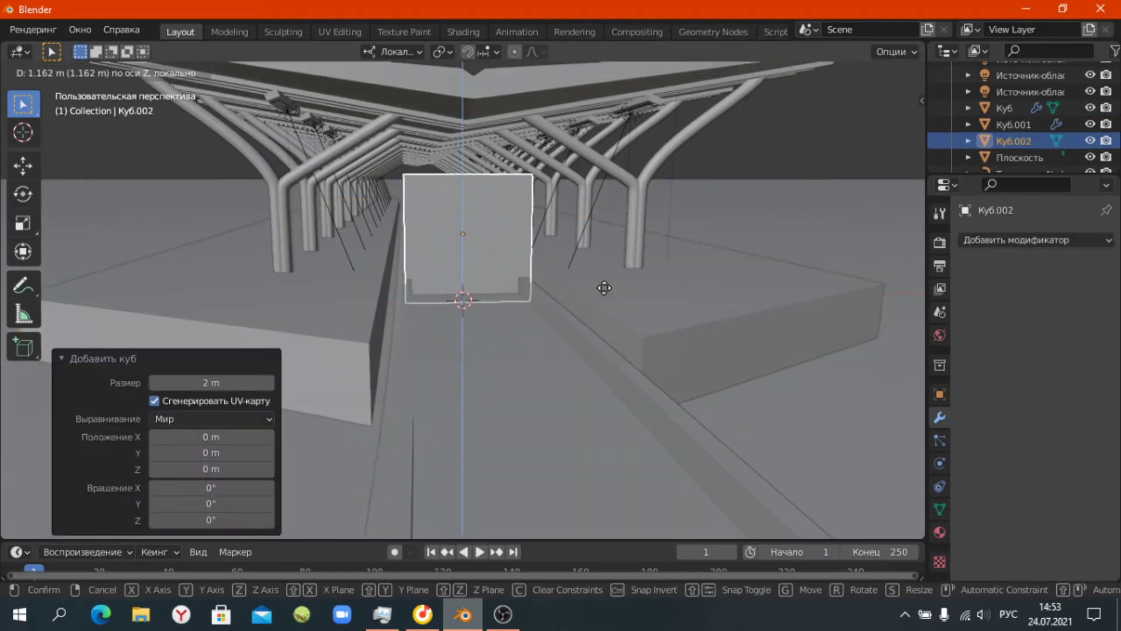
key("2")
key("Return")
key("KP_1")
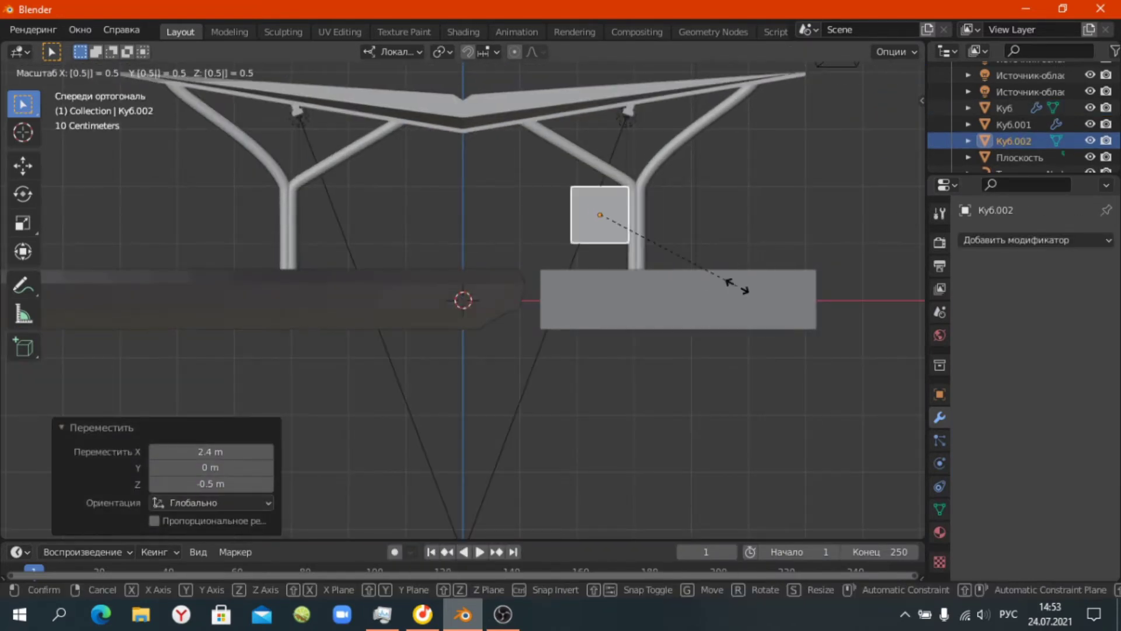
left_click(467, 325)
Flatten the new cube's mesh to 0.1 along Z.
scroll(467, 324, "up", 5)
scroll(467, 321, "down", 5)
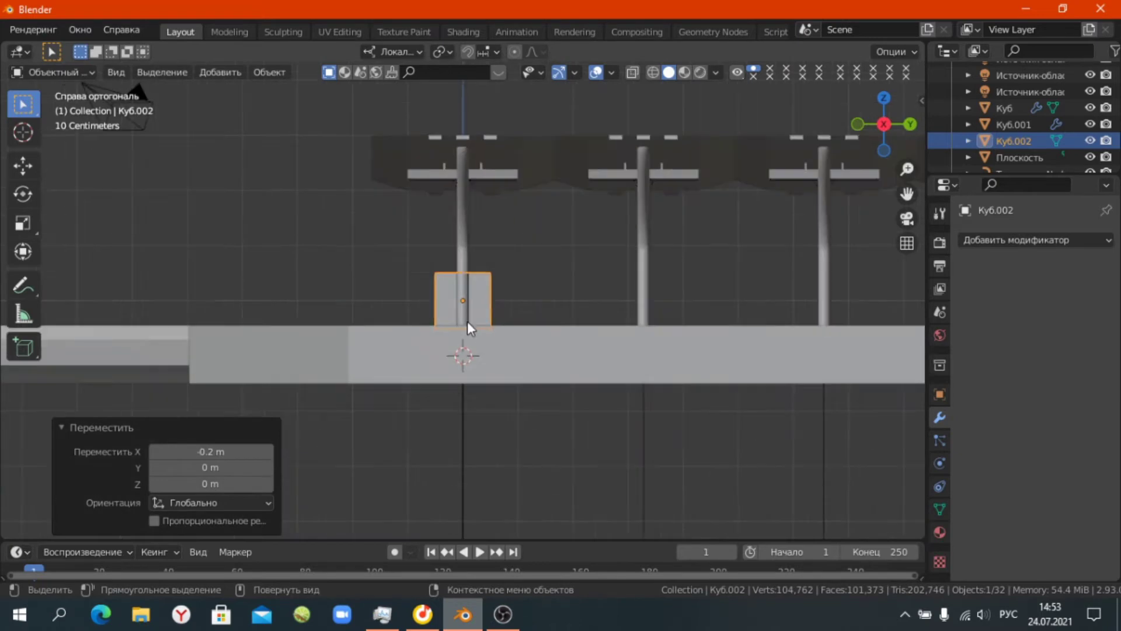
middle_click_drag(467, 321, 657, 393)
key("Tab")
key("KP_1")
type("sz")
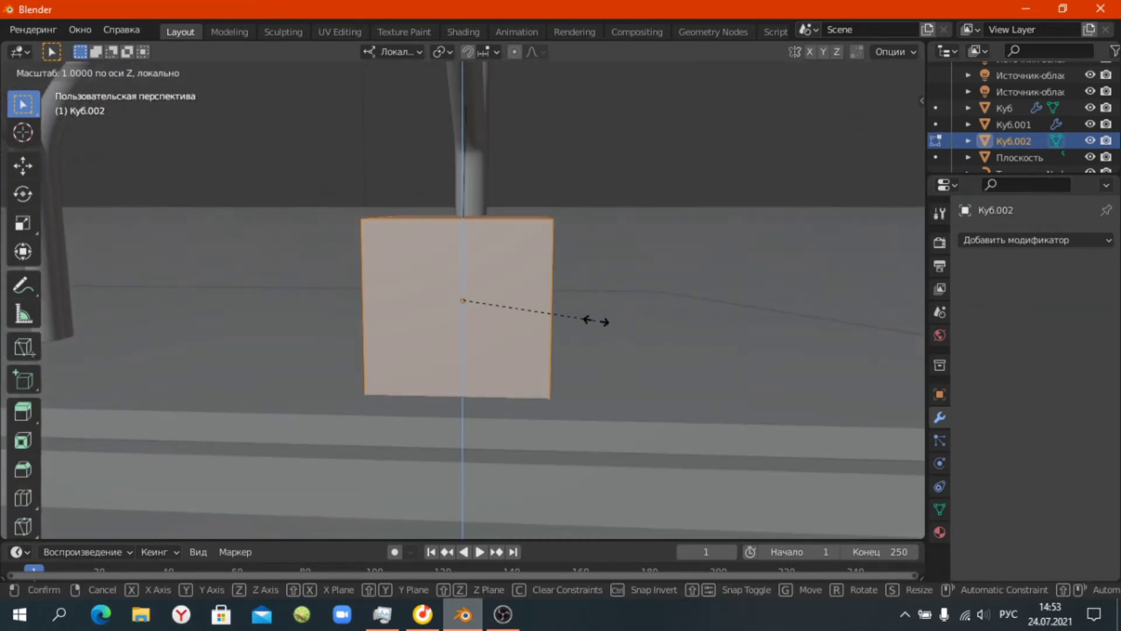
type("0.1")
key("Return")
key("KP_3")
middle_click_drag(562, 310, 616, 343)
scroll(619, 342, "up", 3)
key("KP_7")
Hide Куб.001 and stretch the slab to 2 times along Y.
key("Tab")
left_click(507, 311)
key("h")
left_click(425, 359)
key("KP_1")
middle_click_drag(425, 359, 375, 443)
key("s")
key("y")
key("y")
type("2")
key("Return")
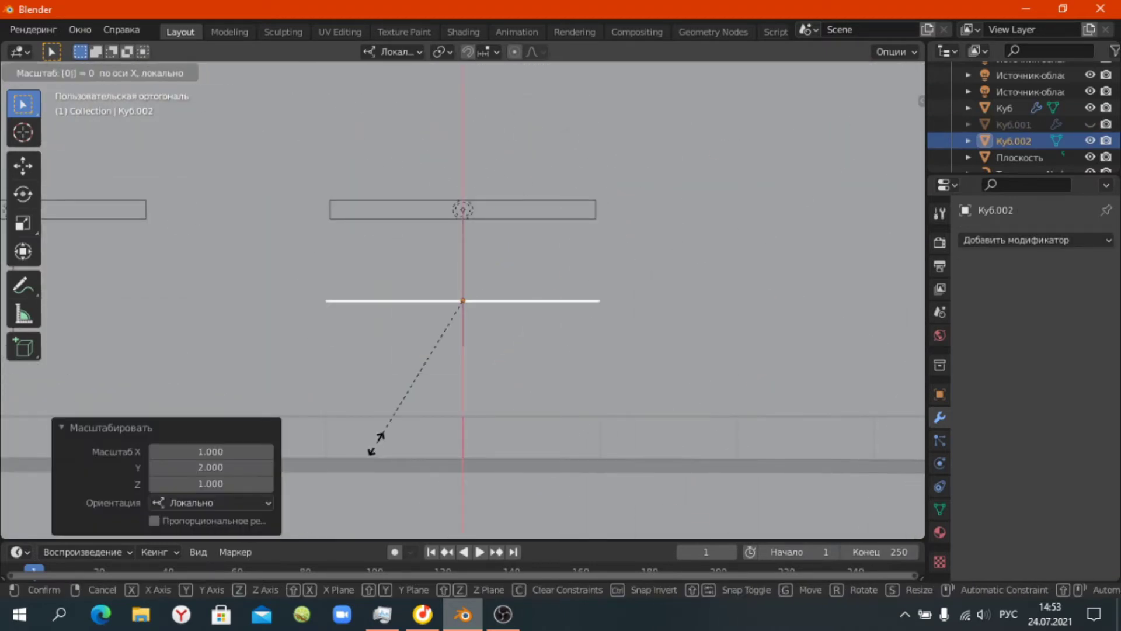
left_click(393, 401)
Halve the slab's thickness and lower it slightly beside the pillar.
middle_click_drag(393, 401, 597, 251)
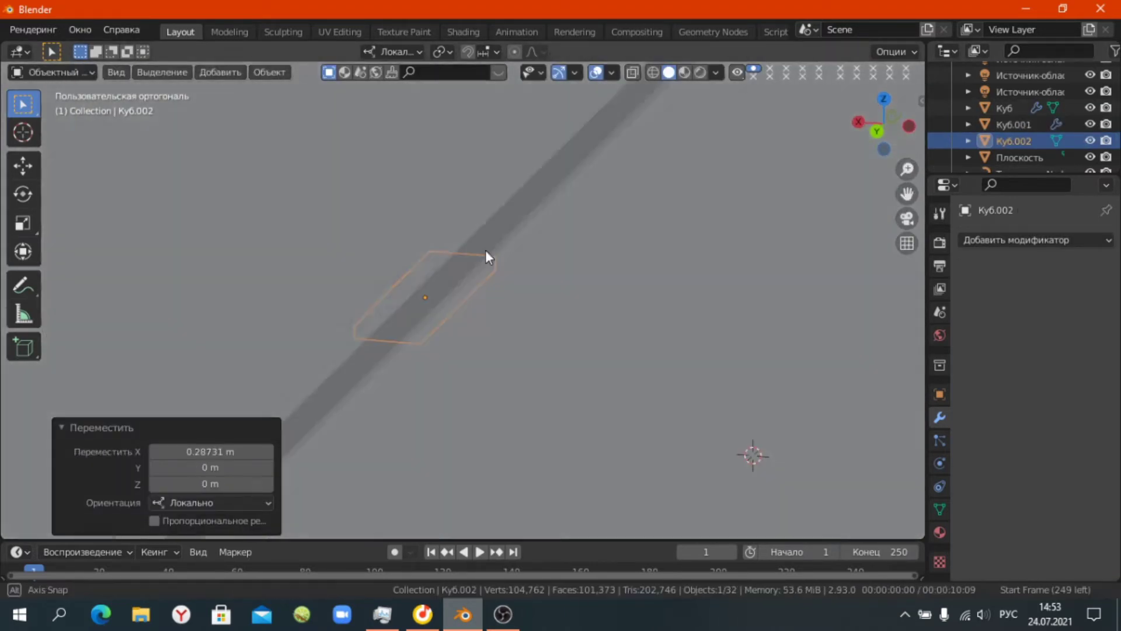
middle_click_drag(485, 250, 453, 305)
scroll(453, 305, "up", 3)
middle_click_drag(516, 323, 470, 338)
scroll(470, 338, "down", 4)
key("s")
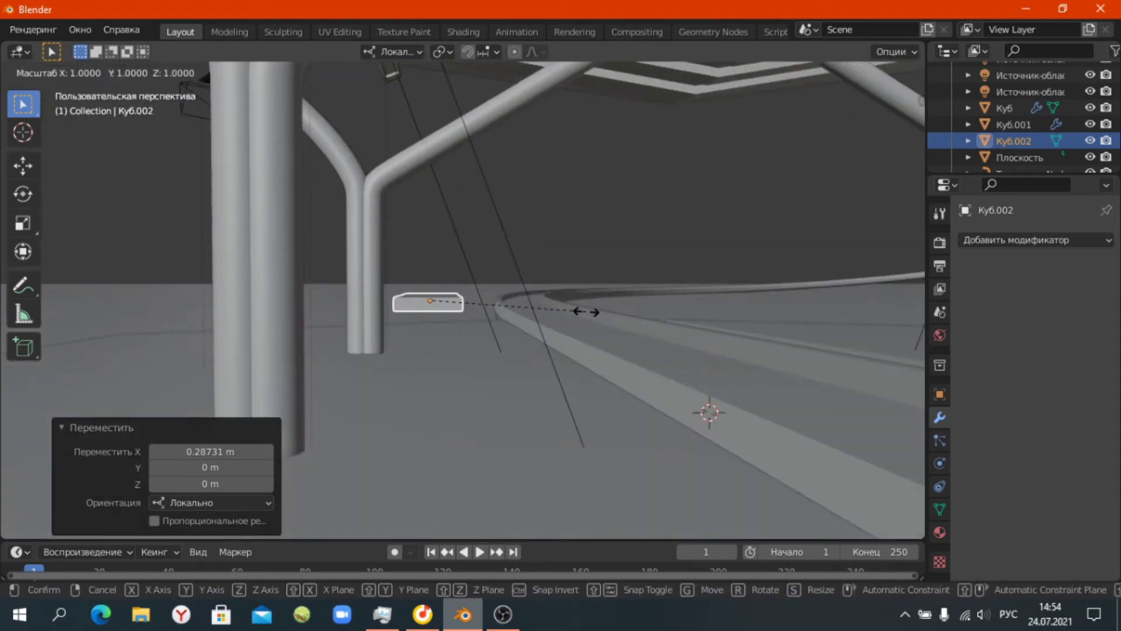
middle_click_drag(474, 291, 581, 301)
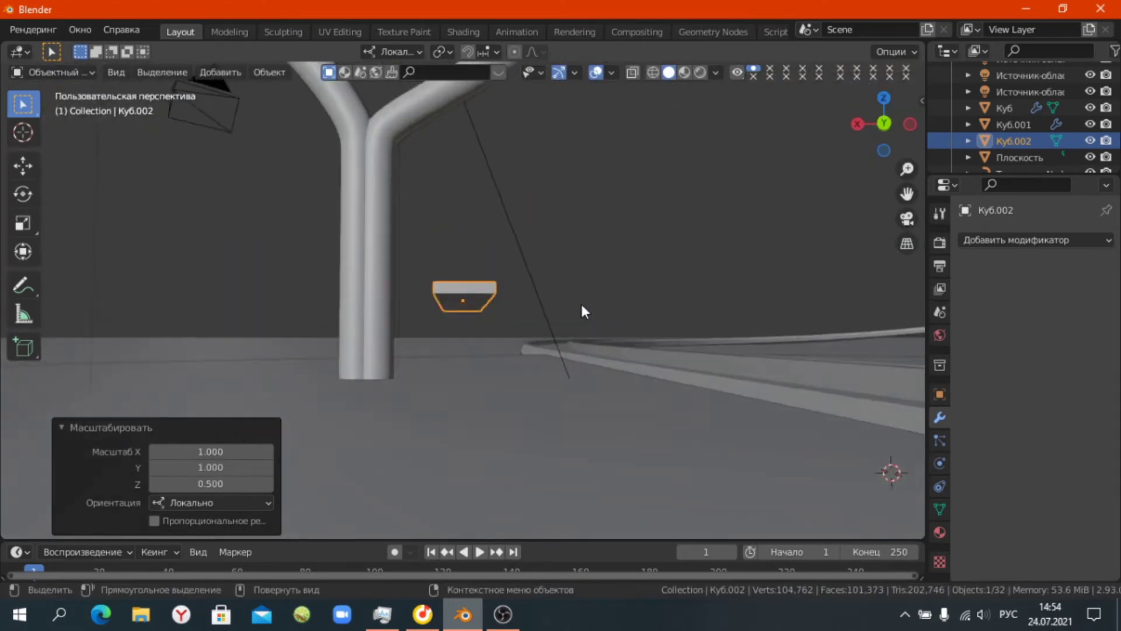
key("g")
key("z")
left_click(519, 384)
middle_click_drag(519, 384, 422, 365)
Narrow the slab along its local X axis to 0.3.
key("KP_1")
key("s")
key("x")
key("x")
key("0")
scroll(482, 356, "up", 2)
key("shift+a")
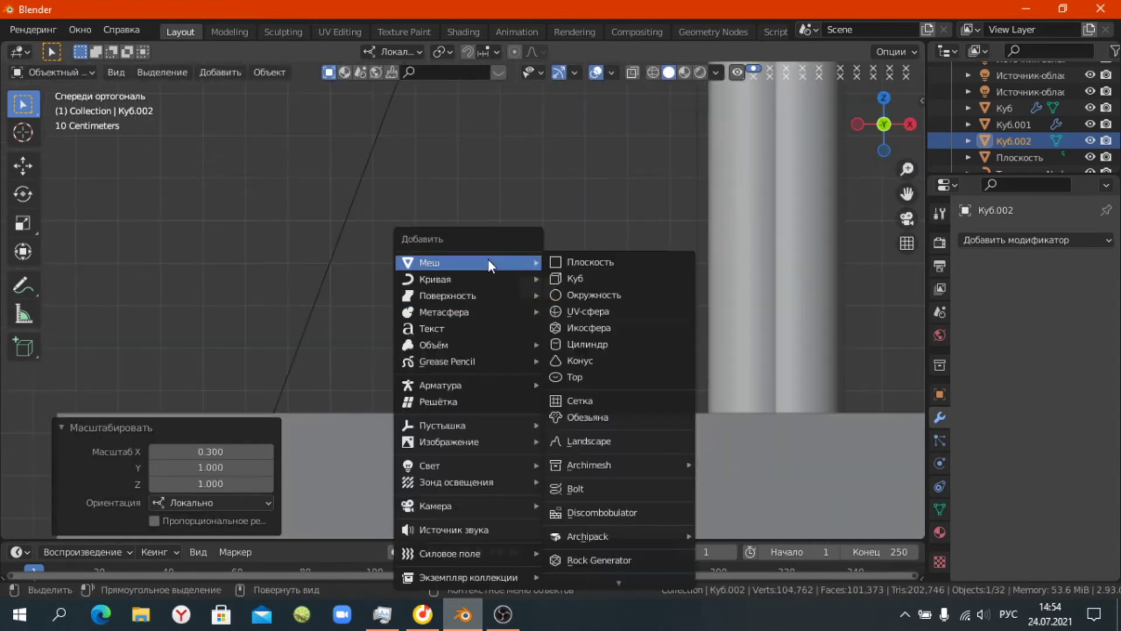
Enter Edit Mode in wireframe and extrude and rotate the first bench profile segment.
key("Escape")
left_click(536, 263)
key("Tab")
key("e")
key("Escape")
key("shift+z")
key("b")
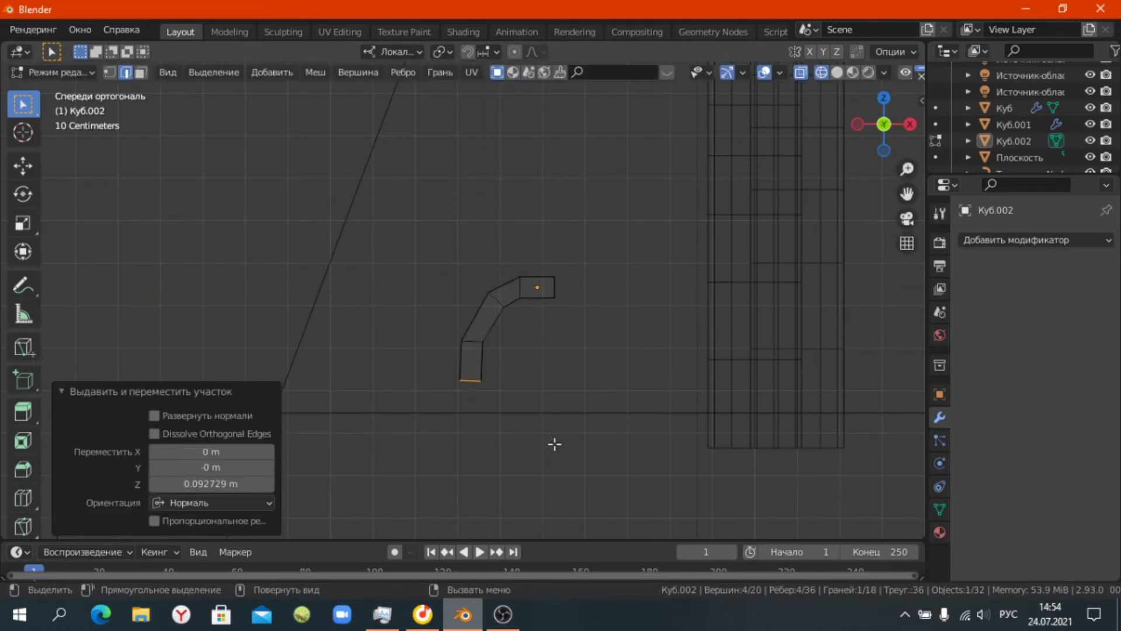
key("r")
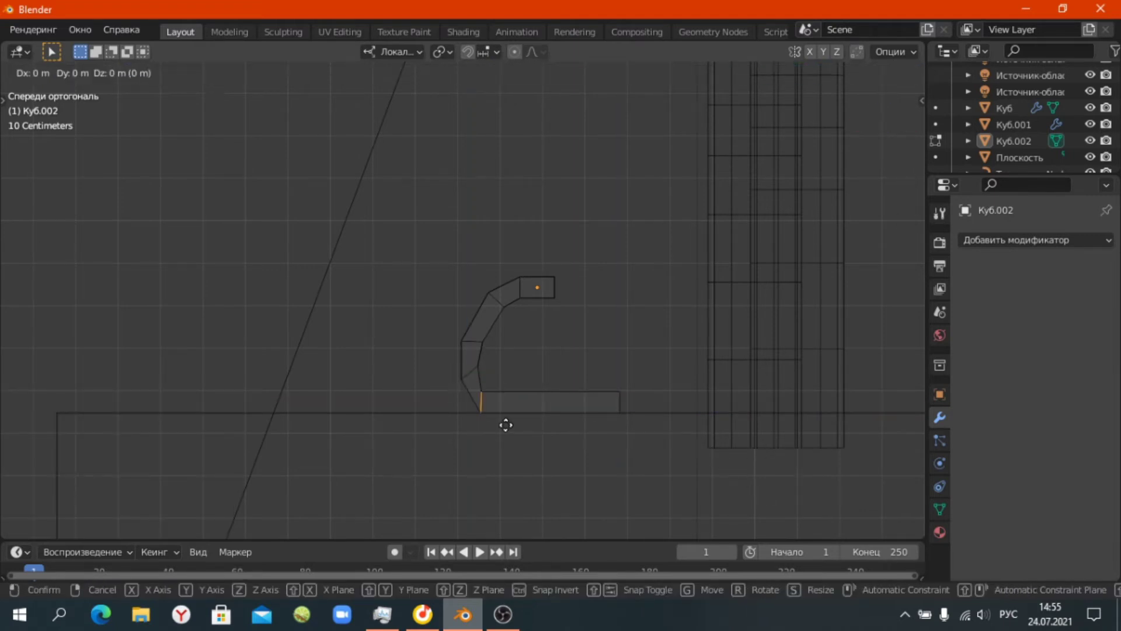
key("Escape")
Extrude and rotate more edges to curve the backrest, then tweak the lower bend.
left_click(482, 357)
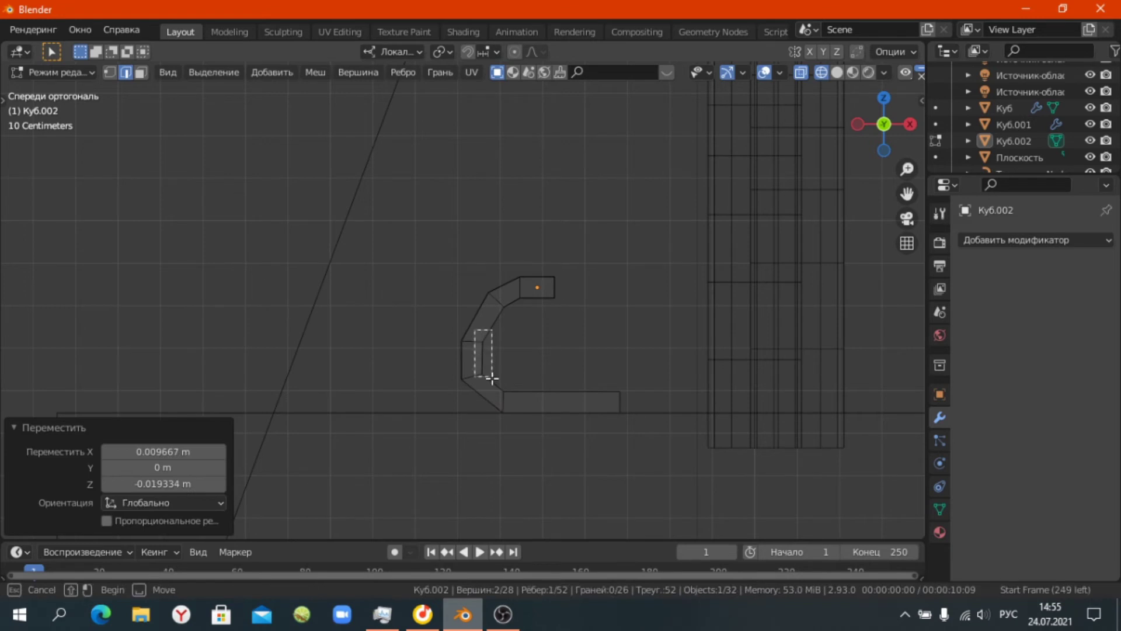
key("ctrl+z")
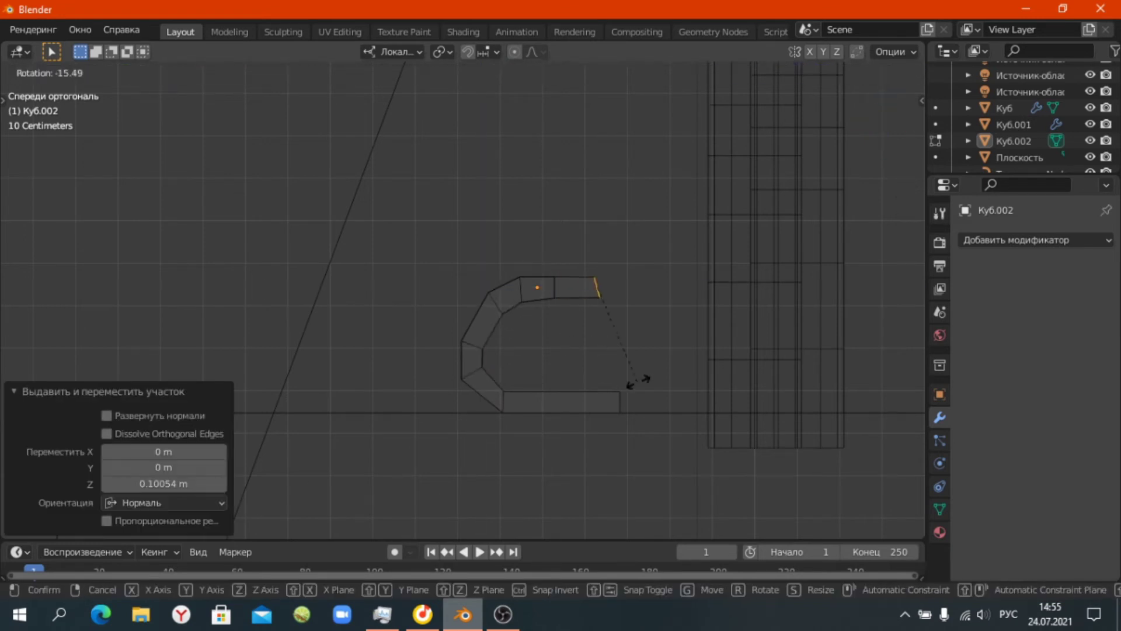
key("e")
left_click(690, 436)
key("r")
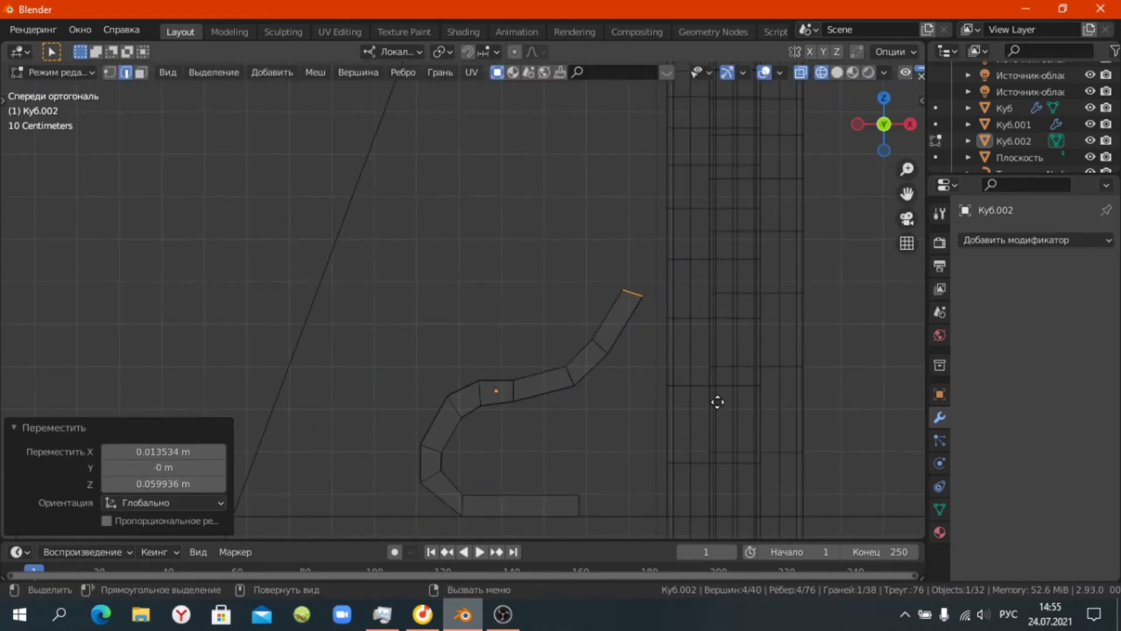
left_click_drag(596, 401, 631, 373)
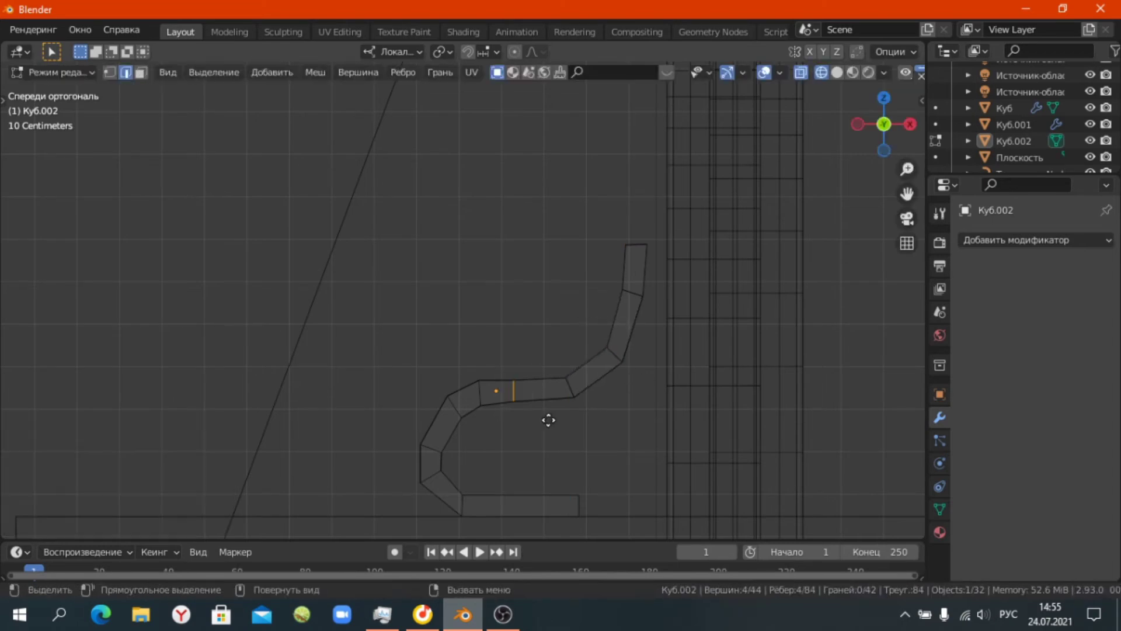
left_click_drag(462, 455, 466, 444)
left_click_drag(447, 487, 441, 494)
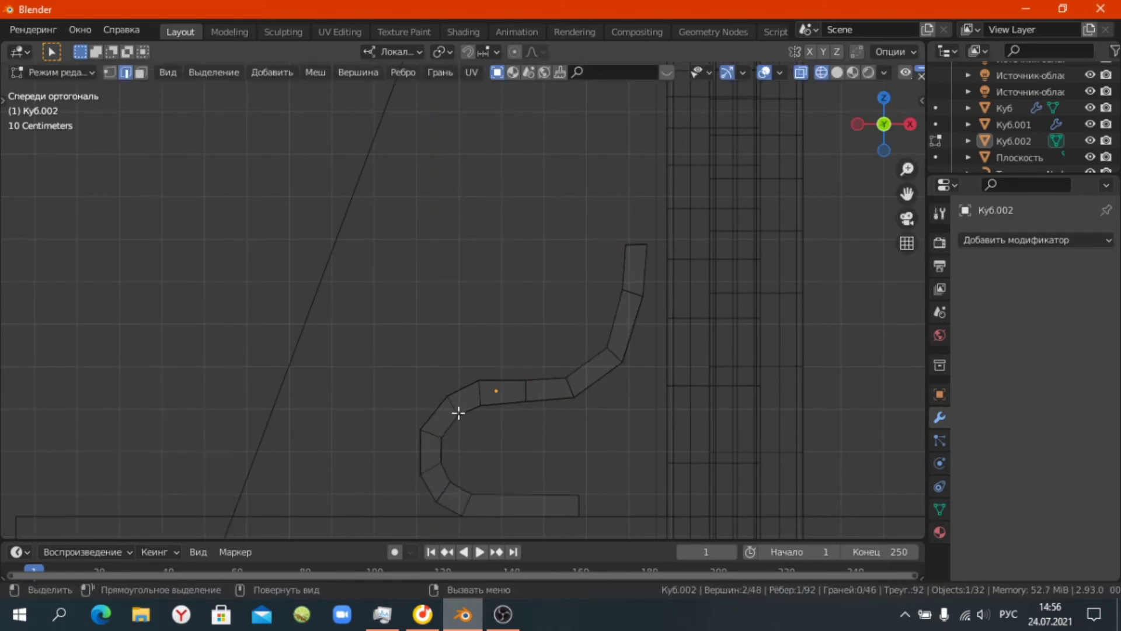
Return to solid shading and select the entire bench mesh.
middle_click_drag(458, 412, 553, 426)
key("shift+z")
key("a")
left_click(440, 296)
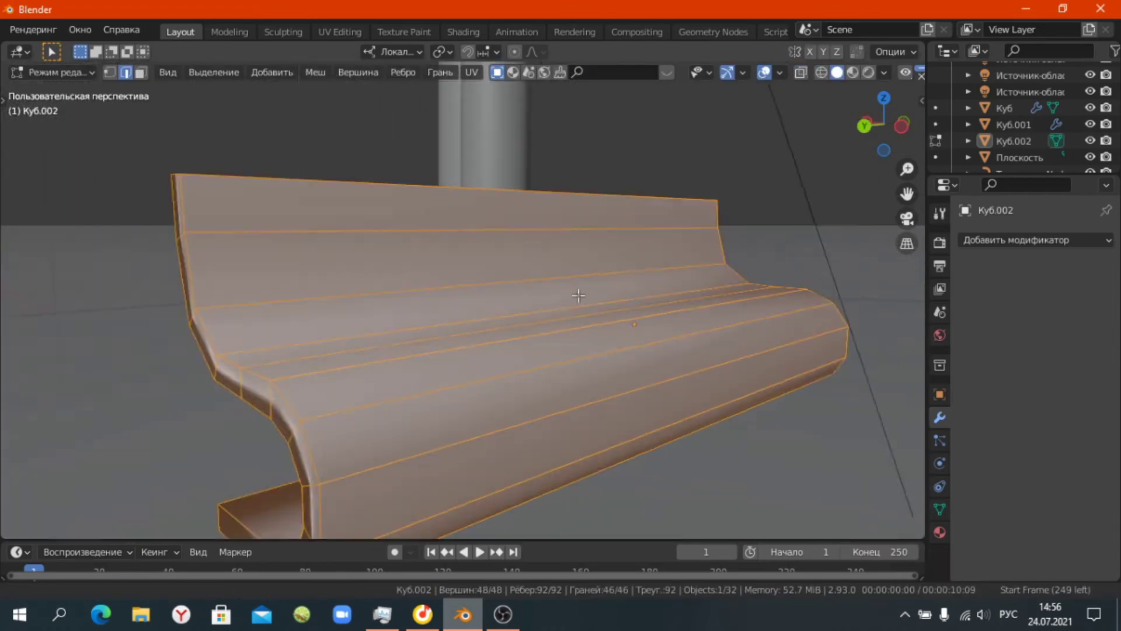
Add an edge loop near the bench's left end and inset a face loop.
scroll(578, 295, "up", 2)
key("ctrl+r")
left_click(350, 380)
key("g")
key("g")
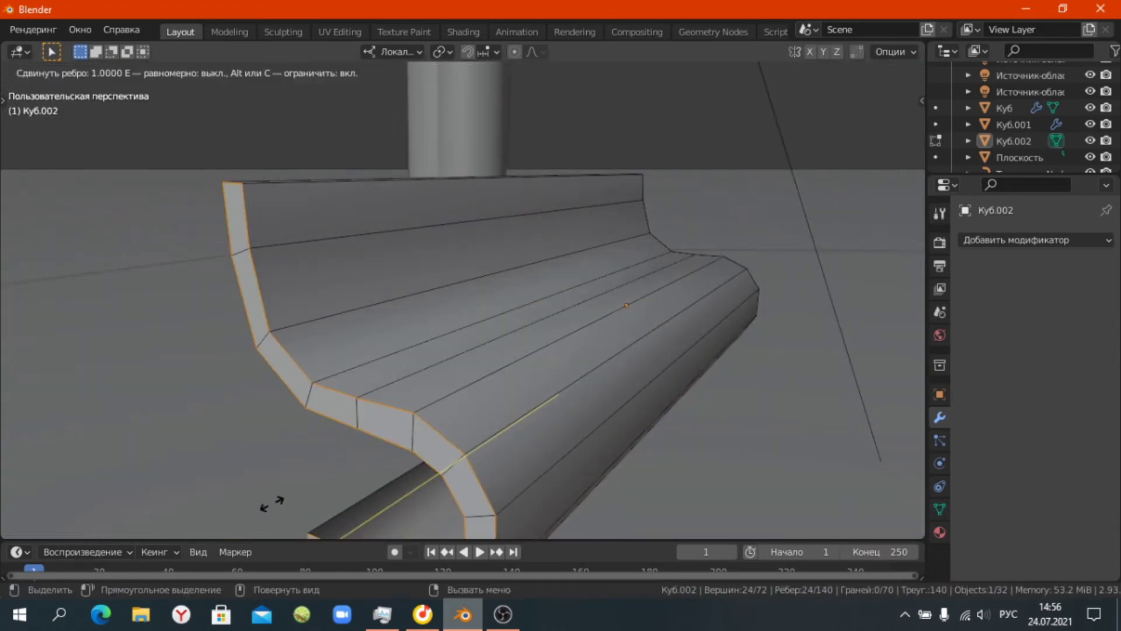
left_click(271, 504)
key("a")
key("3")
left_click(350, 408, "alt")
key("i")
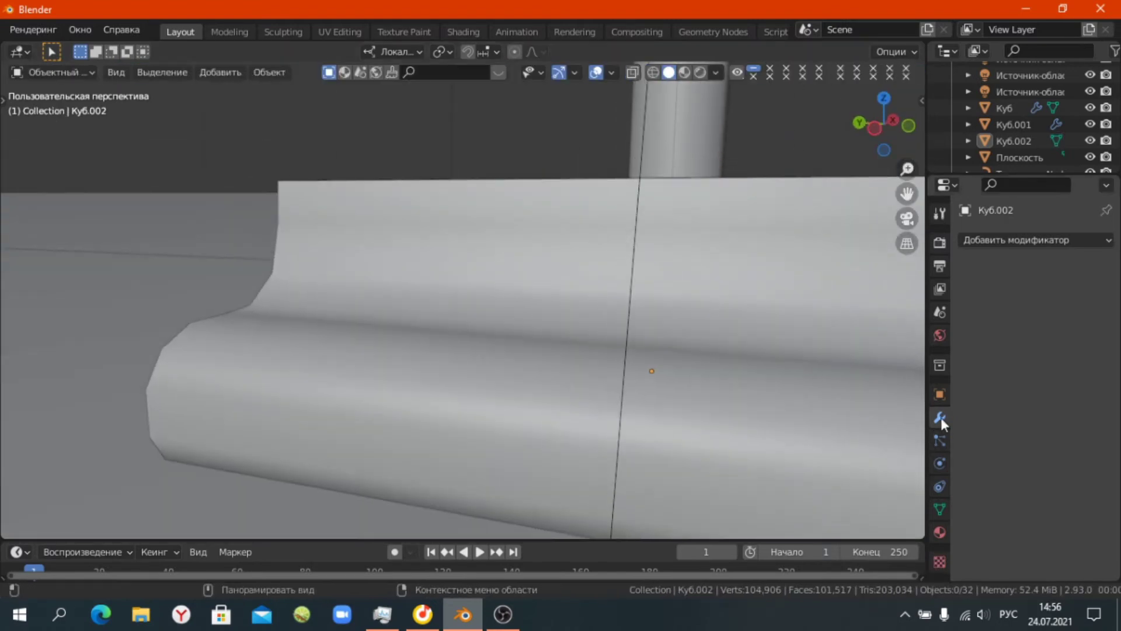
Add a level-2 Subdivision Surface modifier to the bench.
left_click(1033, 240)
left_click(662, 417)
middle_click_drag(662, 416, 567, 304)
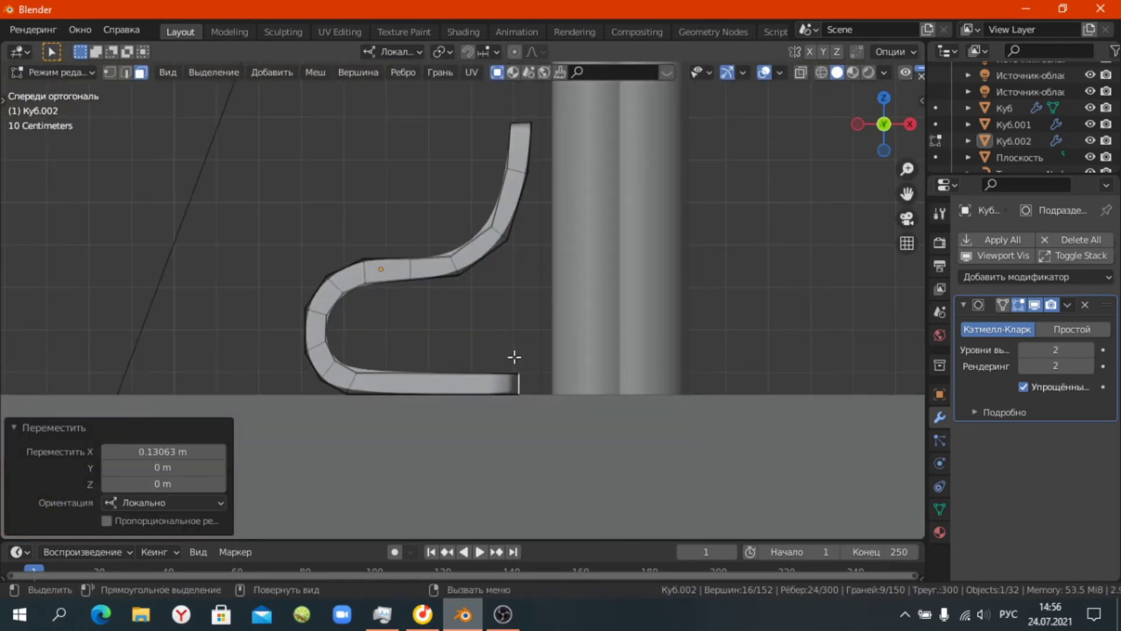
Extrude the bench's end face outward along its local Y axis.
middle_click_drag(507, 374, 426, 281)
key("e")
key("g")
key("y")
key("y")
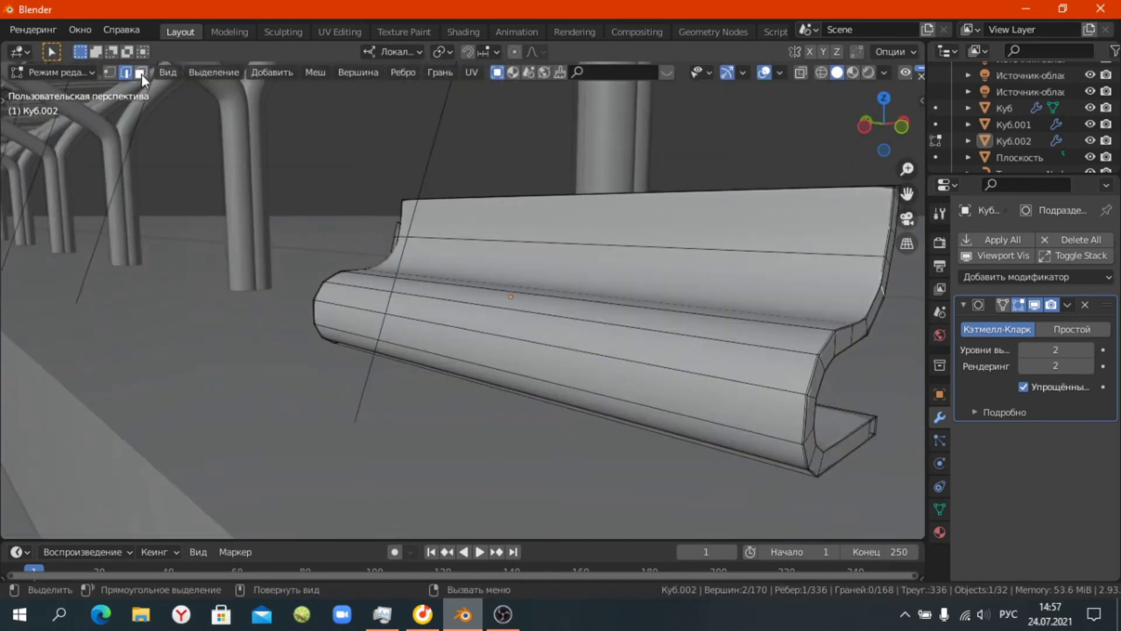
left_click(140, 72)
key("e")
Scale the extruded face along Y and extrude it again to form an armrest.
mouse_move(366, 264)
middle_mouse_down()
mouse_move(245, 267)
mouse_move(525, 350)
middle_mouse_up()
key("s")
key("y")
key("y")
left_click(739, 426)
key("e")
left_click(610, 390)
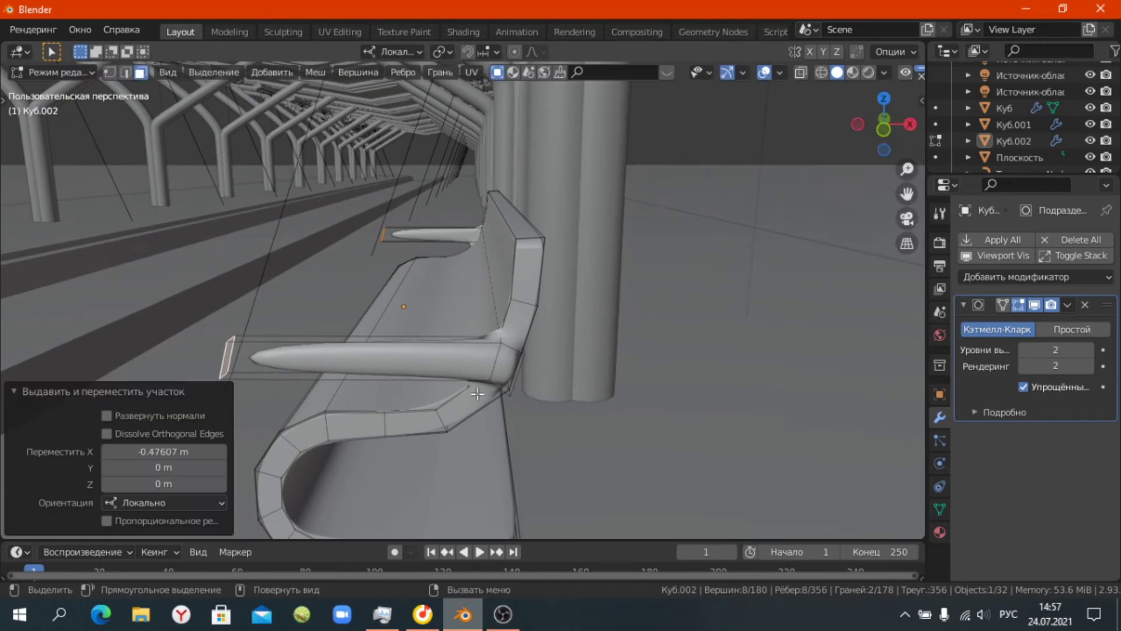
Add a loop cut across the armrest and slide it into position.
key("ctrl+r")
left_click(380, 233)
key("KP_1")
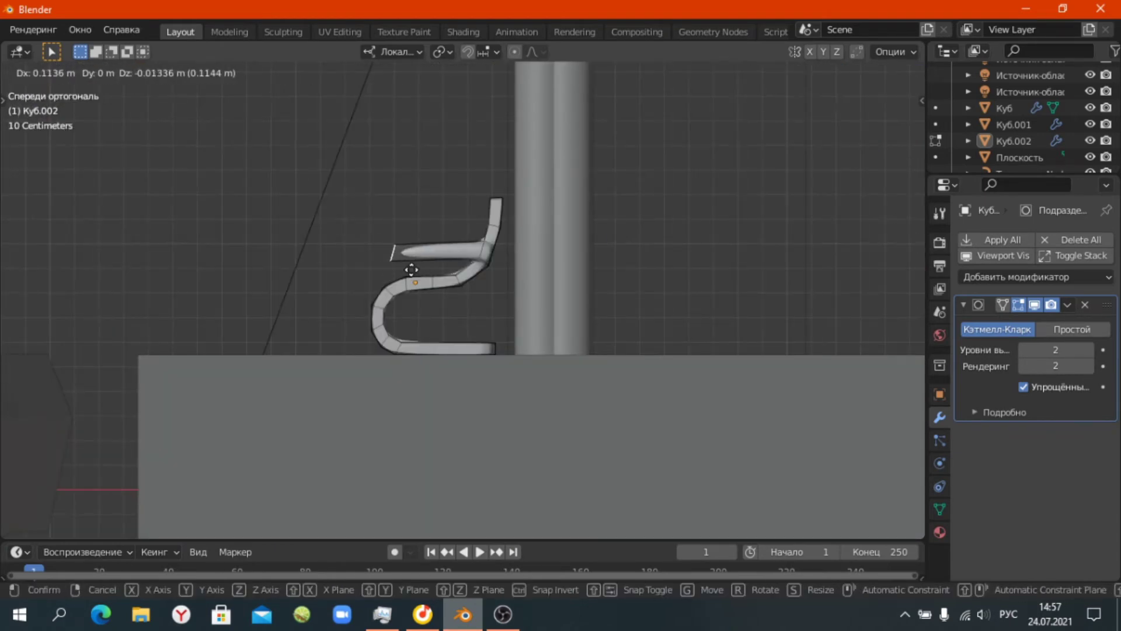
left_click(385, 271)
scroll(309, 280, "up", 8)
left_click(27, 224)
middle_click_drag(27, 223, 319, 221)
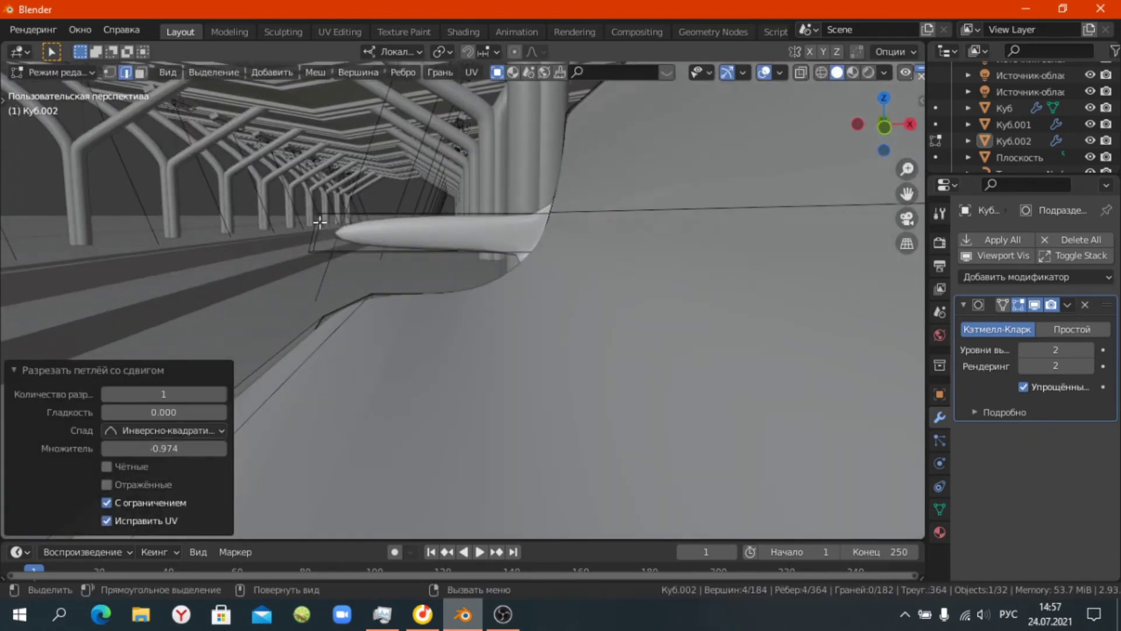
left_click(222, 216)
In Object Mode, scale the whole bench to half size (0.5).
key("Tab")
mouse_move(388, 314)
middle_mouse_down()
mouse_move(564, 341)
mouse_move(424, 354)
mouse_move(629, 398)
middle_mouse_up()
scroll(456, 307, "down", 6)
key("KP_1")
type("s0.5")
key("Return")
Lower the bench along Z onto the platform.
mouse_move(719, 415)
middle_mouse_down()
mouse_move(572, 411)
mouse_move(530, 464)
mouse_move(528, 364)
mouse_move(512, 379)
mouse_move(467, 263)
middle_mouse_up()
key("KP_1")
key("g")
key("z")
left_click(582, 422)
Add a new cube, Куб.003, beside the bench and scale it to 0.2.
key("shift+a")
left_click(590, 278)
key("KP_1")
key("g")
left_click(665, 321)
type("s0.2")
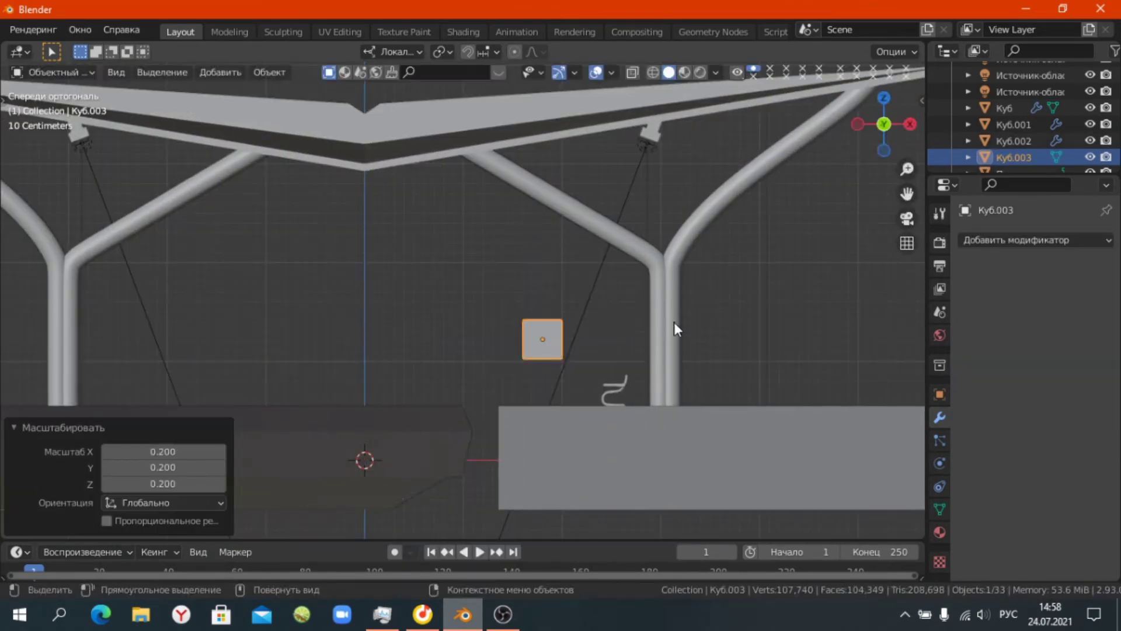
Raise the new cube onto the platform, then enter Edit Mode on the bench.
left_click(656, 376)
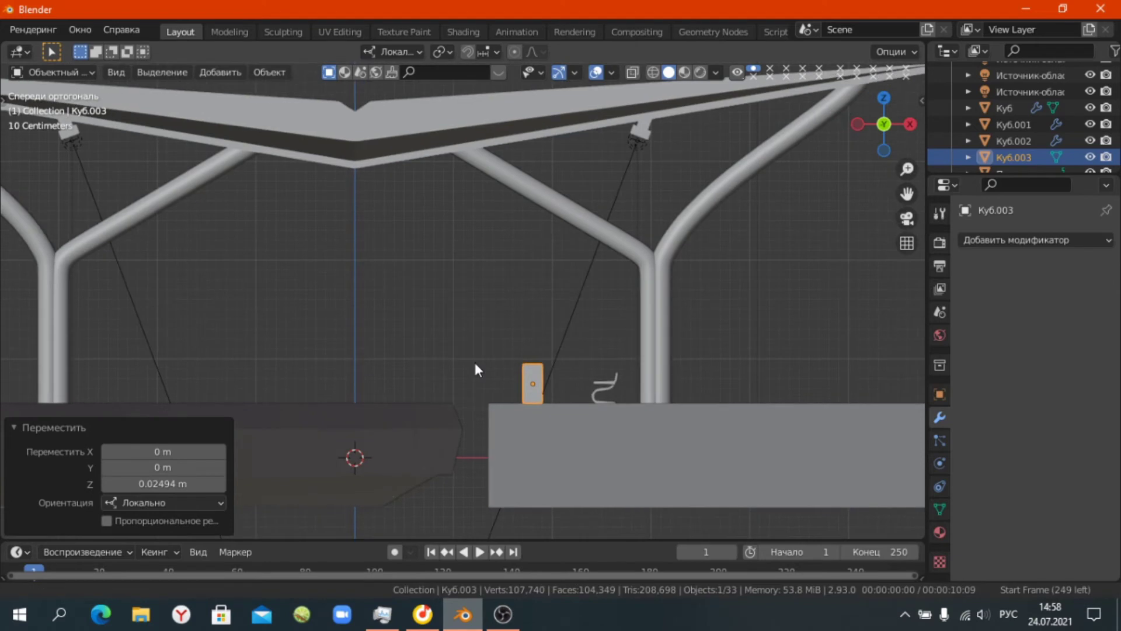
scroll(627, 371, "up", 4)
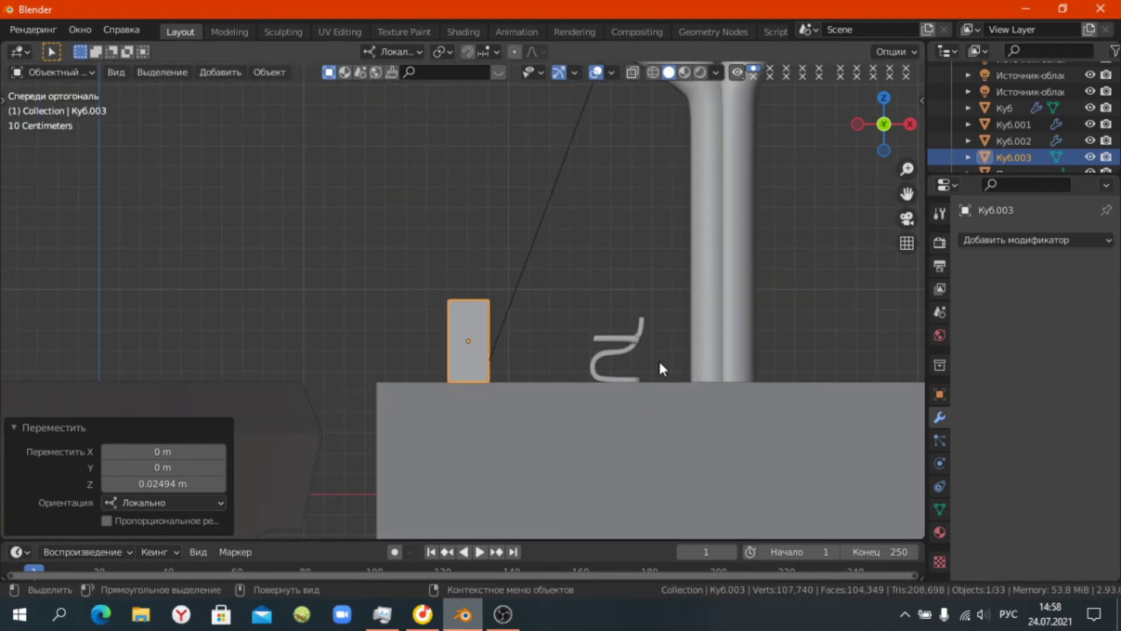
scroll(660, 368, "up", 2)
left_click(566, 365)
key("ctrl+Tab")
left_click(646, 261)
In wireframe view, shift the bench's backrest faces sideways along X.
key("shift+z")
key("g")
key("x")
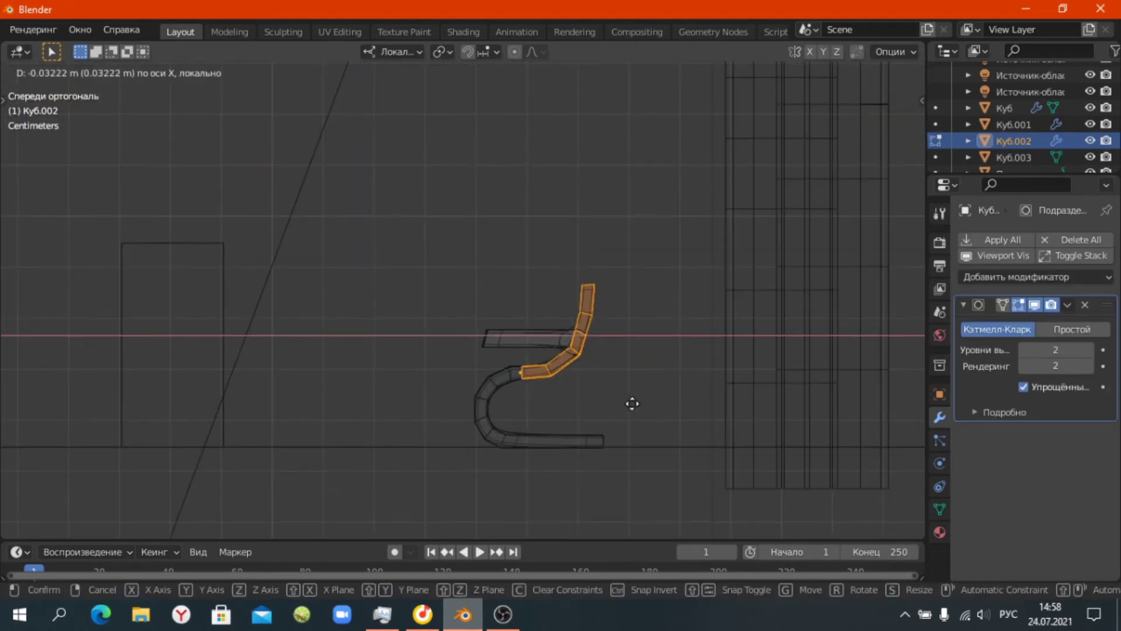
left_click(630, 396)
key("Tab")
scroll(341, 378, "down", 1)
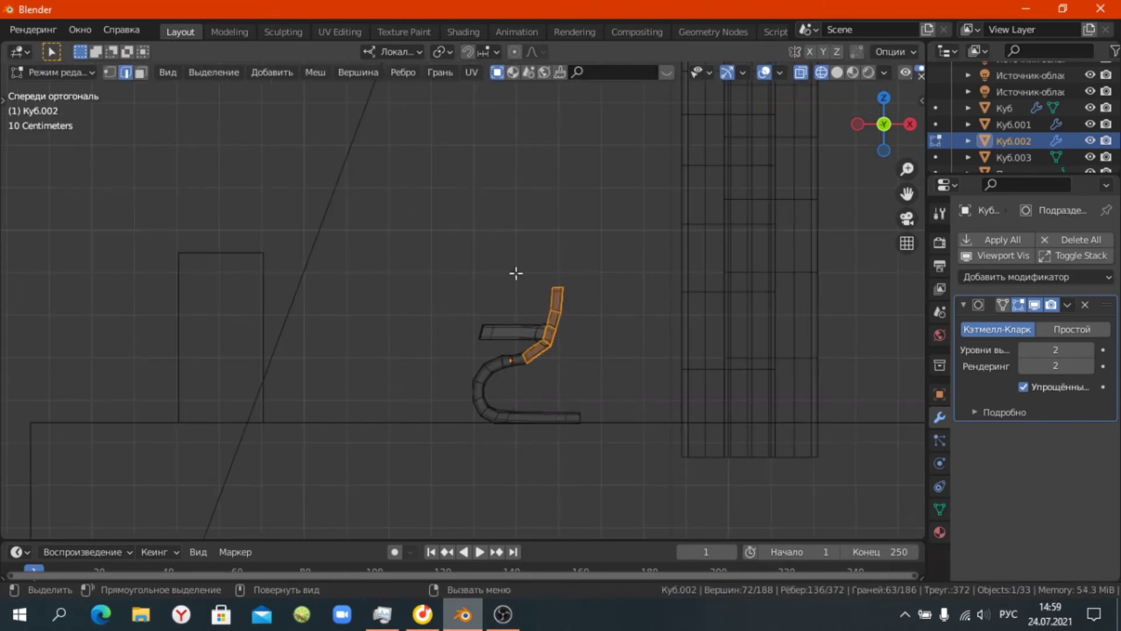
left_click(616, 411)
key("Tab")
scroll(575, 387, "up", 3)
Adjust the bench's upper back faces, toggling in and out of Edit Mode.
key("g")
left_click(613, 388)
scroll(501, 381, "down", 1)
scroll(558, 295, "up", 1)
key("Tab")
scroll(425, 363, "down", 3)
key("Tab")
scroll(301, 341, "down", 2)
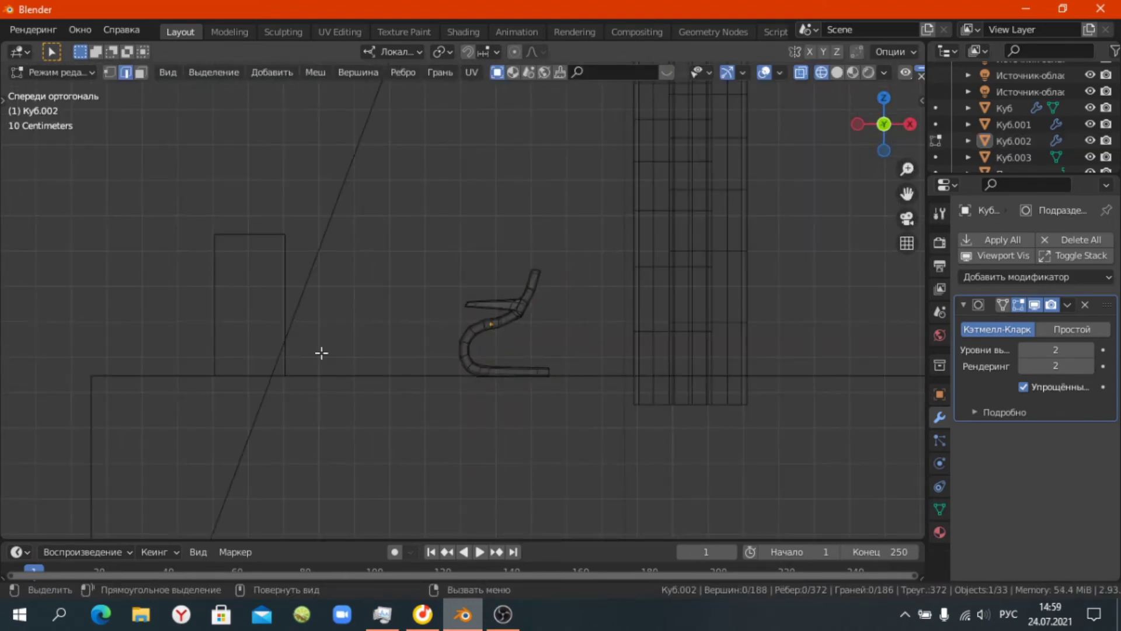
Narrow the tall box along X and butt it against the bench.
left_click(284, 326)
key("g")
key("x")
left_click(453, 346)
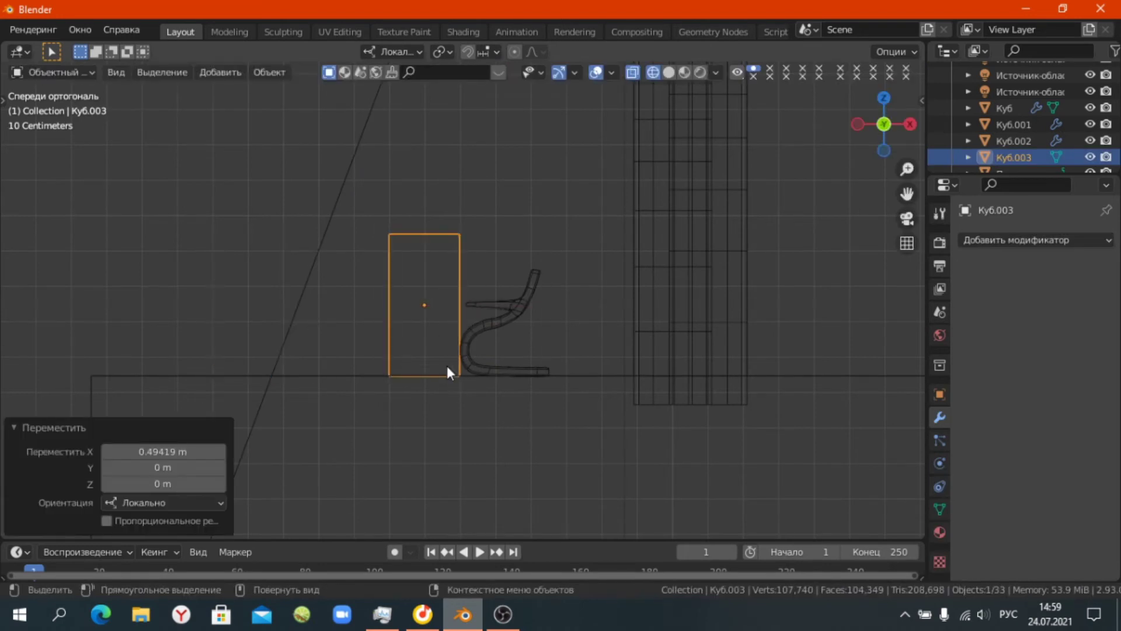
key("s")
key("x")
left_click(441, 330)
key("g")
key("x")
left_click(466, 372)
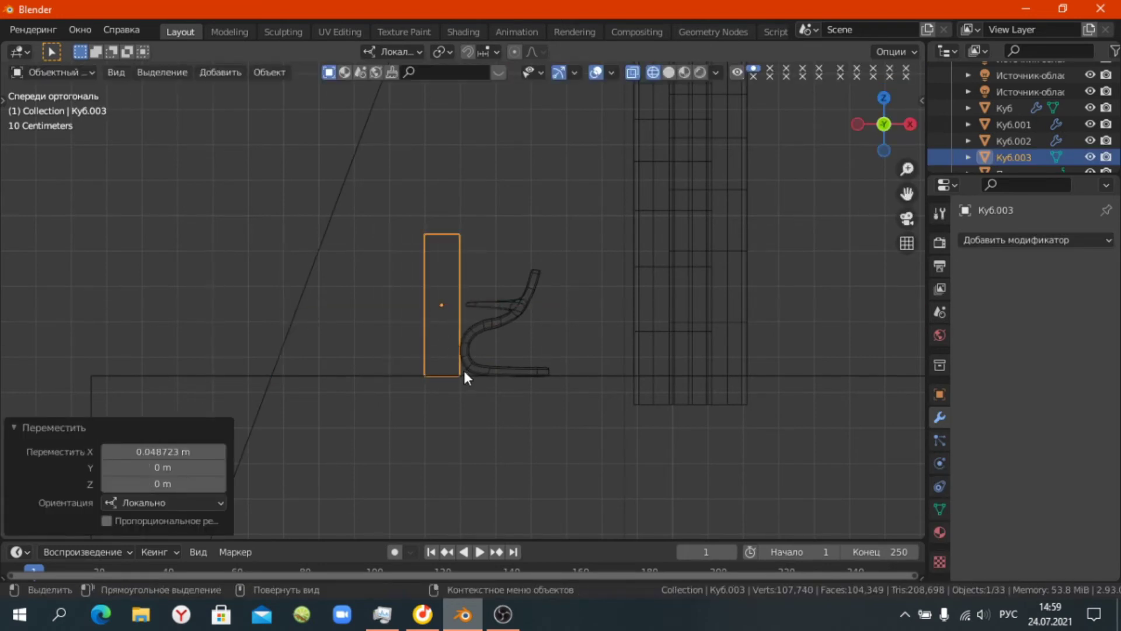
Raise the box's top face and thin the box to 0.75.
key("Tab")
key("g")
key("z")
left_click(506, 278)
mouse_move(506, 278)
middle_mouse_down()
mouse_move(505, 320)
mouse_move(521, 347)
mouse_move(629, 376)
middle_mouse_up()
key("Tab")
key("s")
key("x")
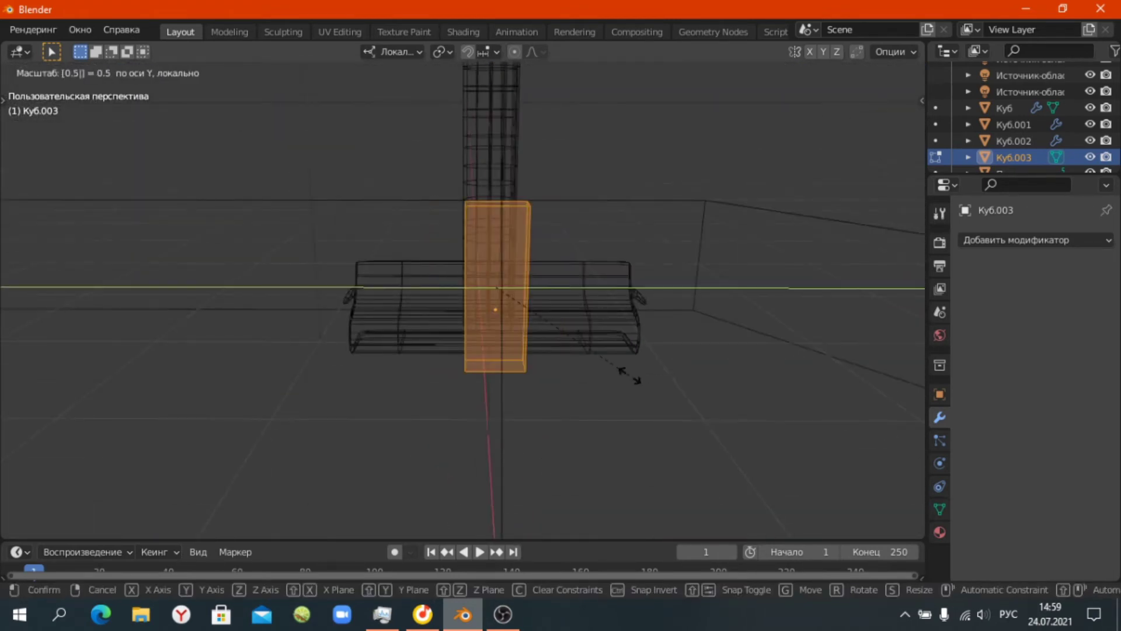
left_click(629, 375)
Add a beveled loop cut to the panel and scale one edge to taper it.
key("Tab")
key("ctrl+r")
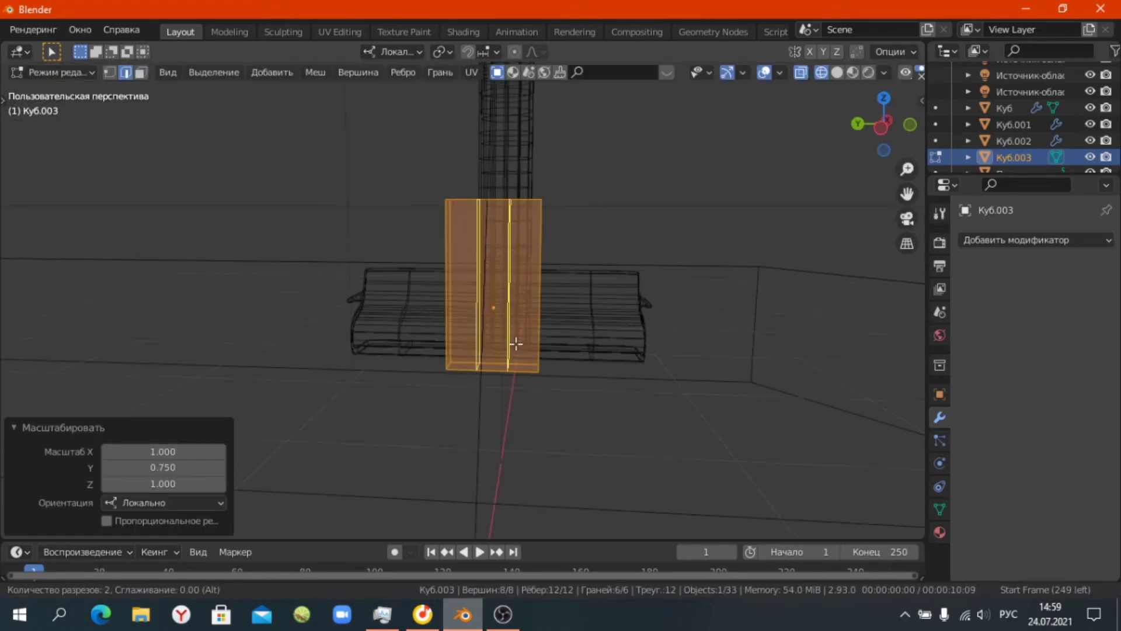
left_click(513, 342)
key("ctrl+b")
left_click(485, 304)
middle_click_drag(485, 304, 463, 358)
left_click(463, 367)
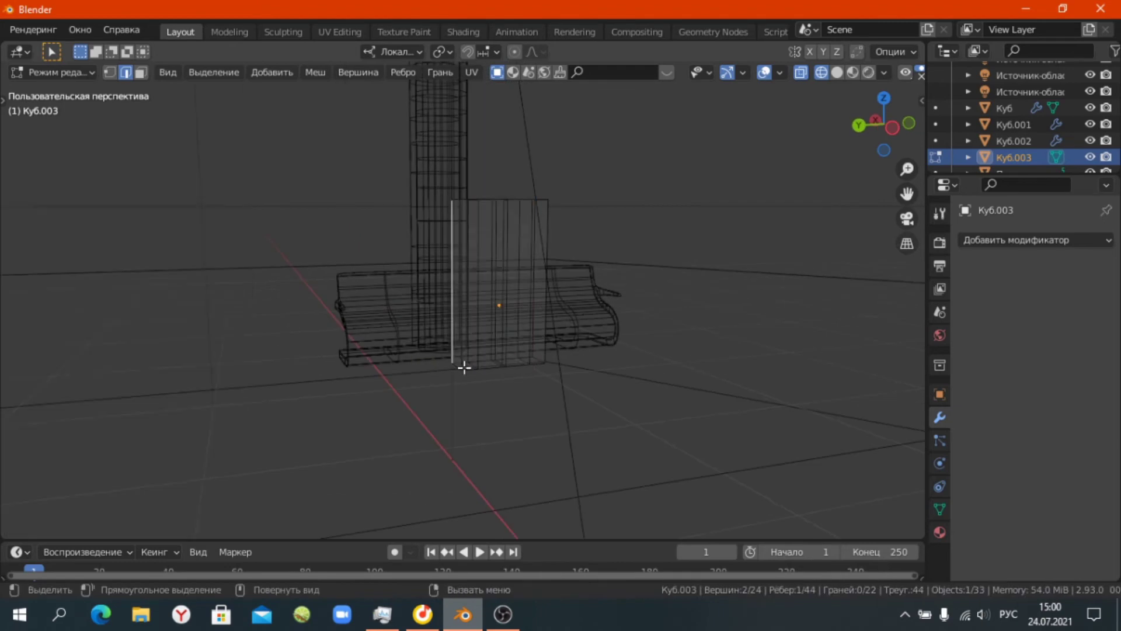
key("s")
key("x")
left_click(589, 403)
Leave Edit Mode, select the curved bench and show its location and scale values.
scroll(556, 393, "down", 5)
middle_click_drag(555, 393, 603, 398)
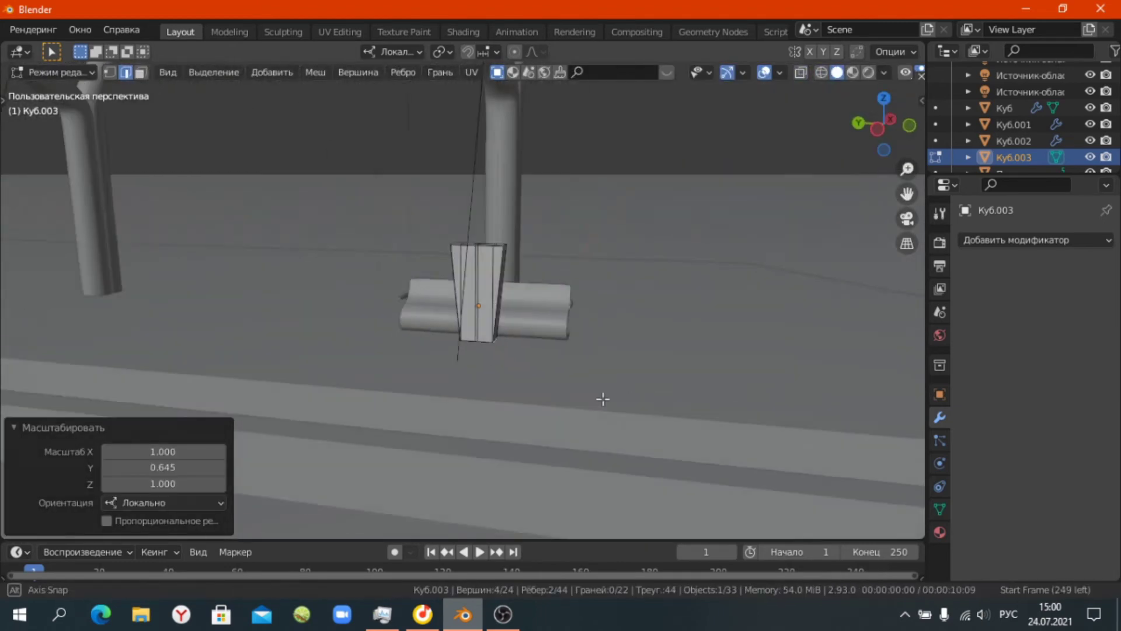
key("Tab")
middle_click_drag(631, 358, 489, 320)
left_click(489, 321)
key("KP_1")
left_click(940, 395)
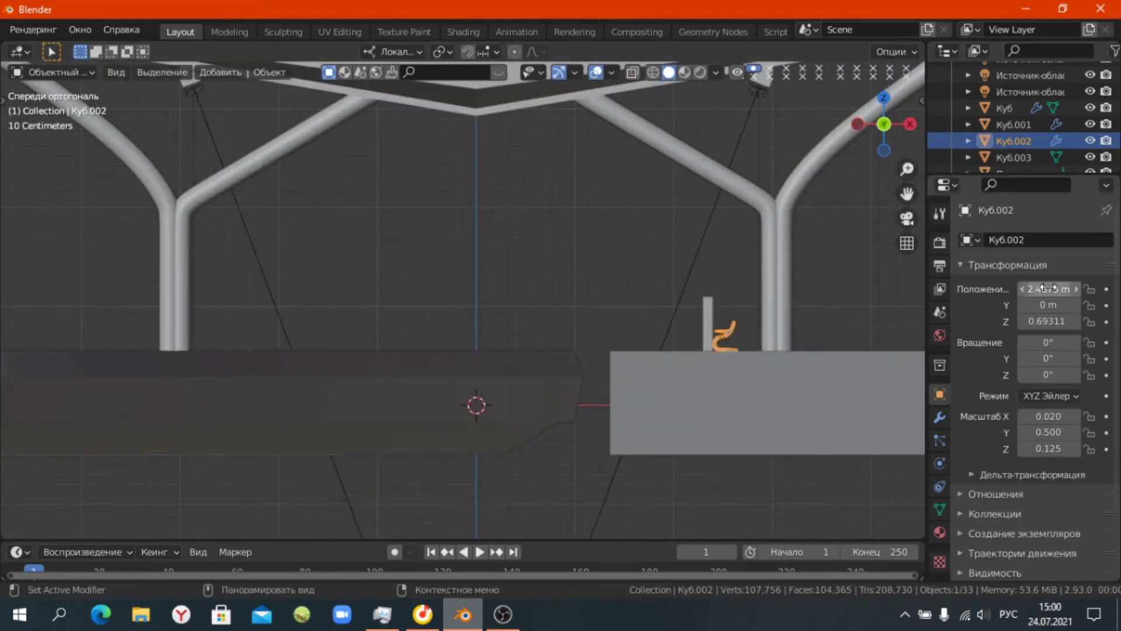
Set the bench's Location X to 0 and collapse the subdivision modifier.
key("Return")
left_click(940, 417)
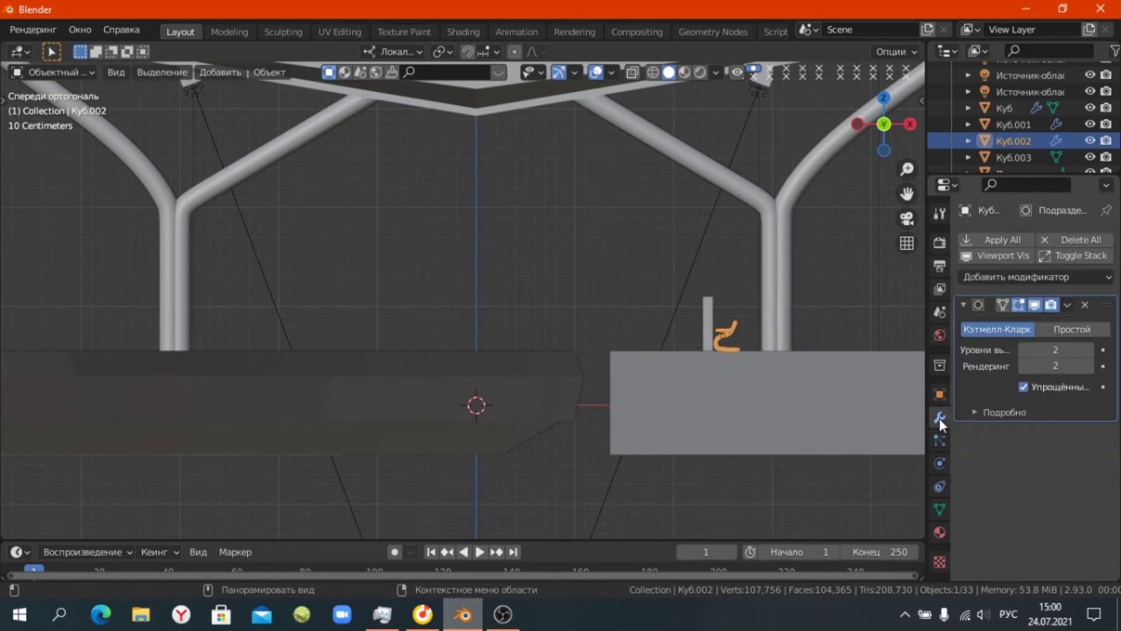
left_click(939, 394)
key("BackSpace")
left_click(939, 417)
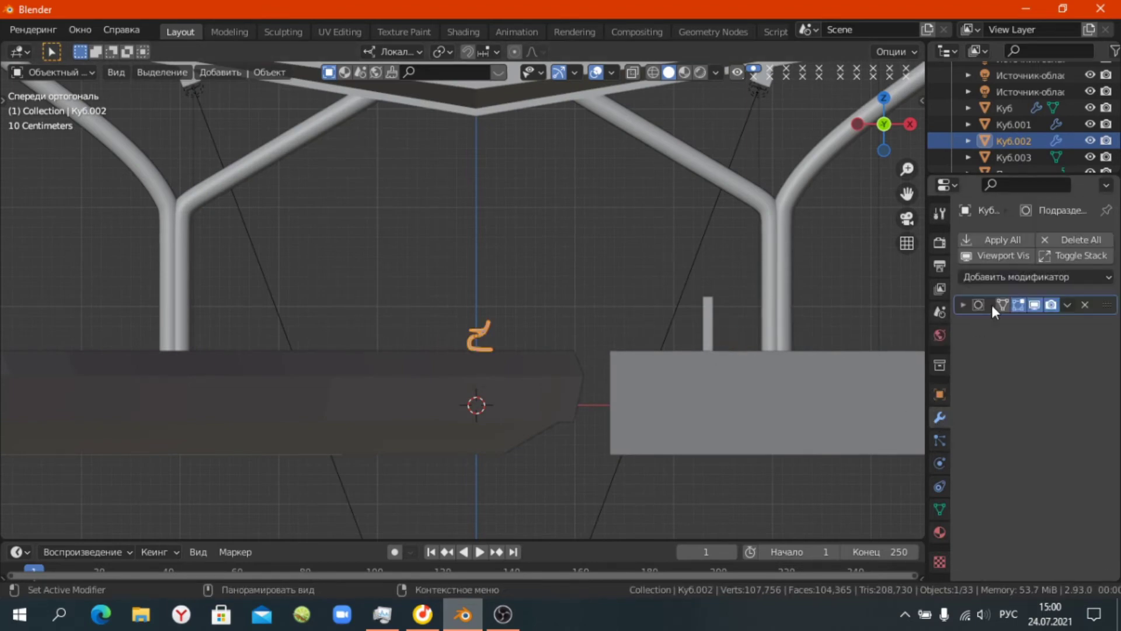
left_click(1033, 277)
Add a Mirror modifier and move the bench's vertices 2.5 along X.
left_click(667, 408)
key("Tab")
type("agx2.5")
key("Return")
middle_click_drag(664, 358, 584, 327)
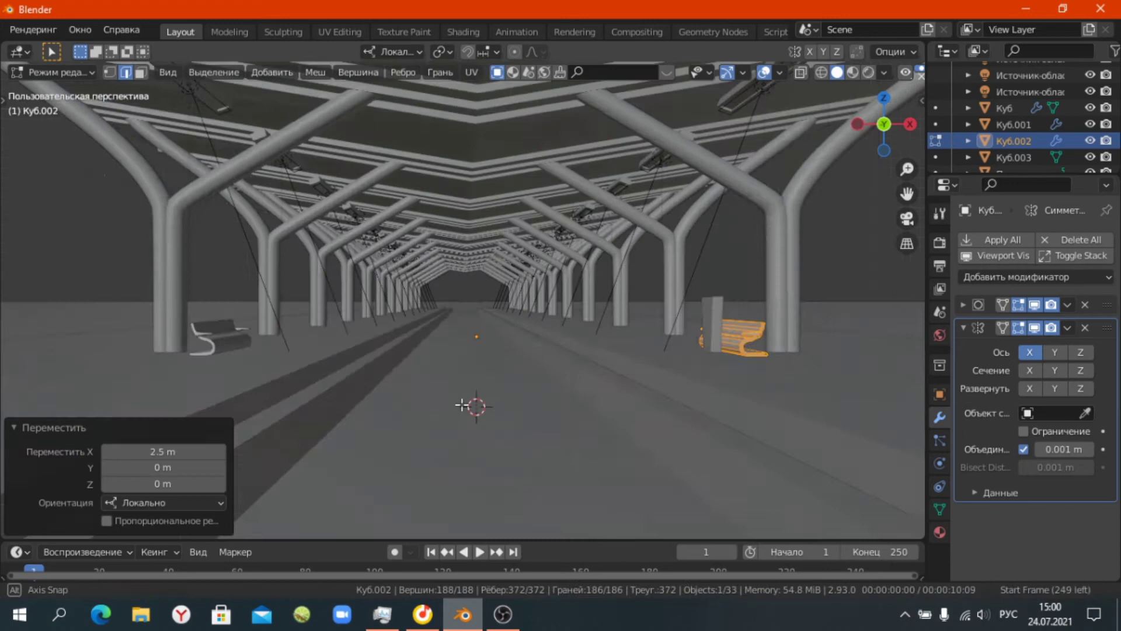
Add an Array modifier with relative offset X 0 and Y 3.165.
left_click(1033, 276)
left_click(823, 373)
middle_click_drag(824, 374, 800, 373)
key("BackSpace")
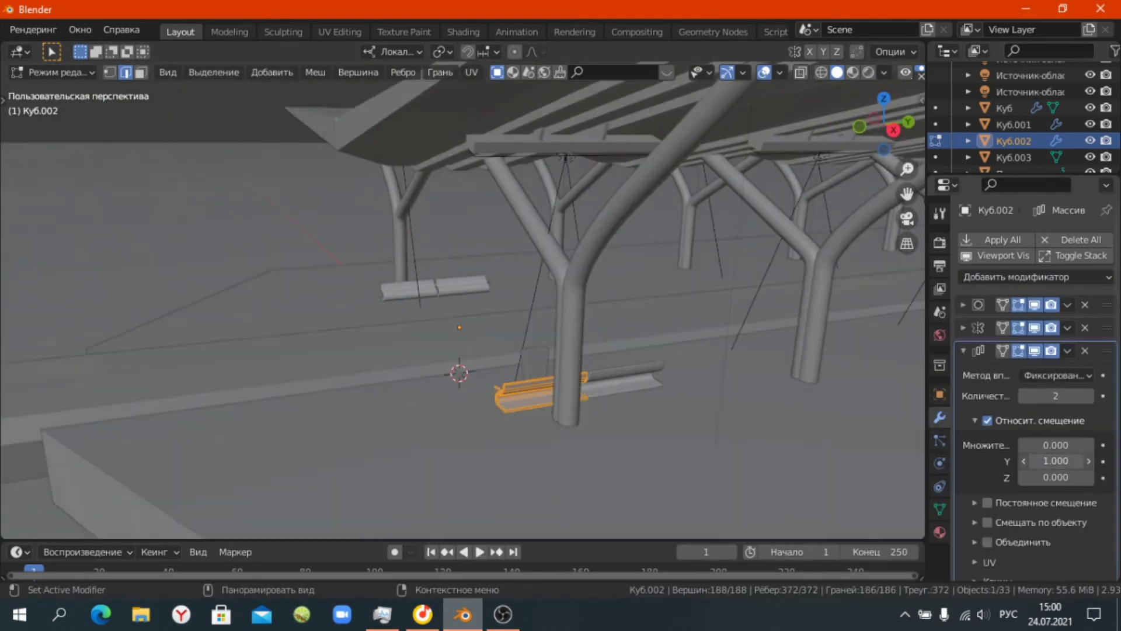
double_click(1056, 461)
type("3")
key("Return")
key("KP_3")
Raise the array count to 12 and inspect the whole platform.
scroll(517, 366, "up", 3)
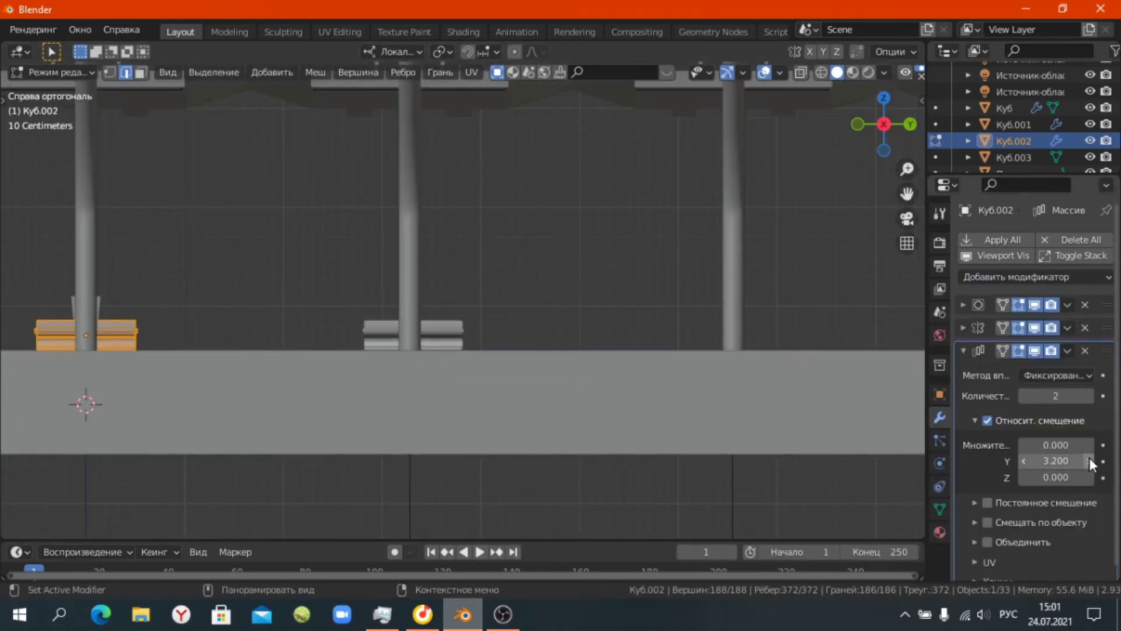
left_click(1089, 395)
left_click(1090, 396)
left_click(1089, 396)
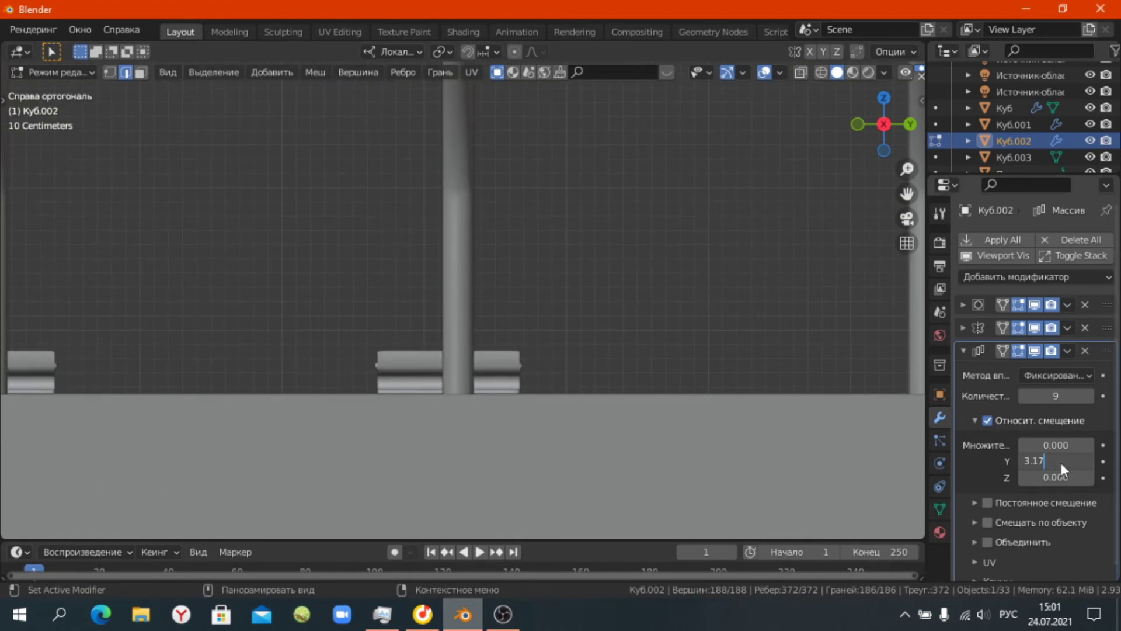
left_click(1089, 395)
left_click(1090, 396)
left_click(1089, 395)
scroll(321, 405, "down", 3)
middle_click_drag(321, 405, 345, 430)
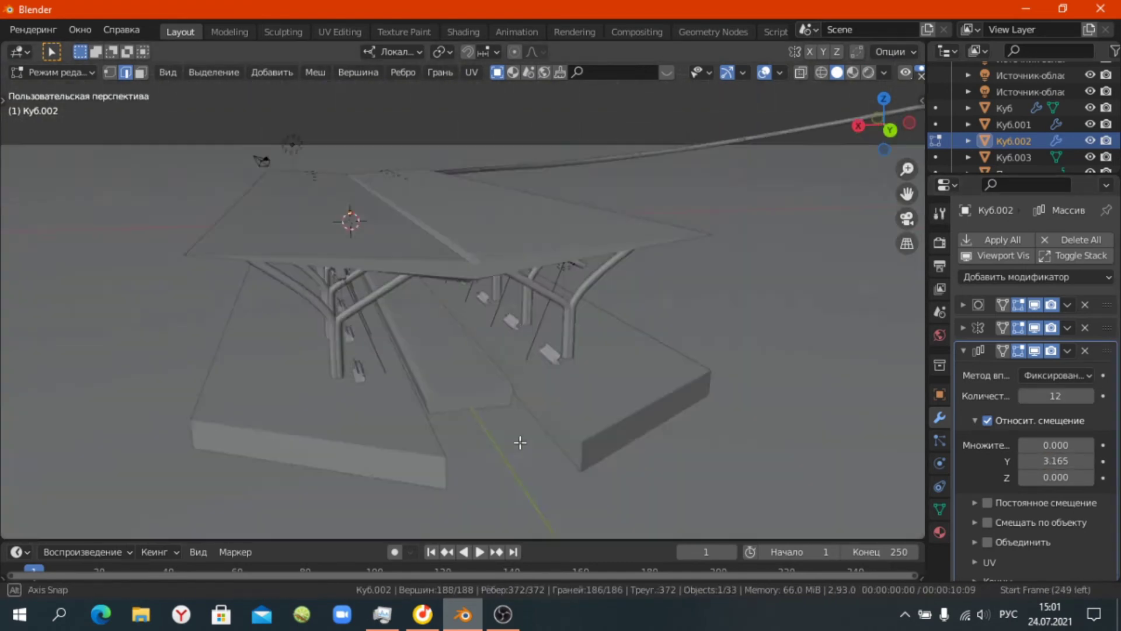
scroll(321, 409, "up", 4)
View the platform from the front, select the bench row and duplicate it as Куб.004.
key("Tab")
scroll(321, 409, "down", 4)
middle_click_drag(501, 425, 531, 383)
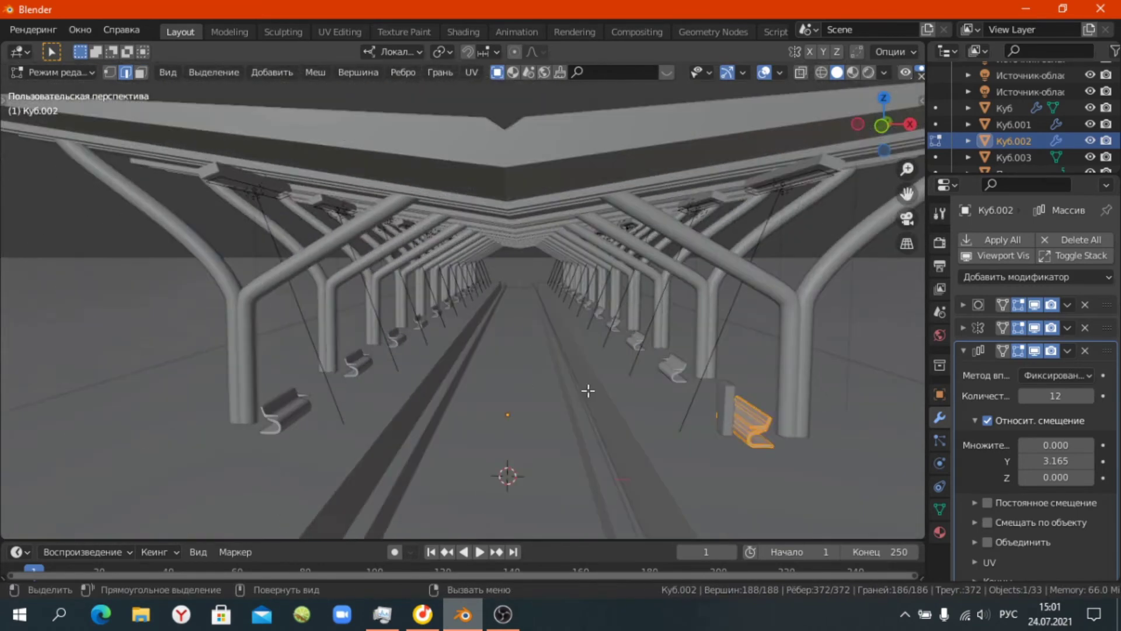
key("KP_1")
scroll(664, 416, "up", 3)
left_click(717, 469)
key("Tab")
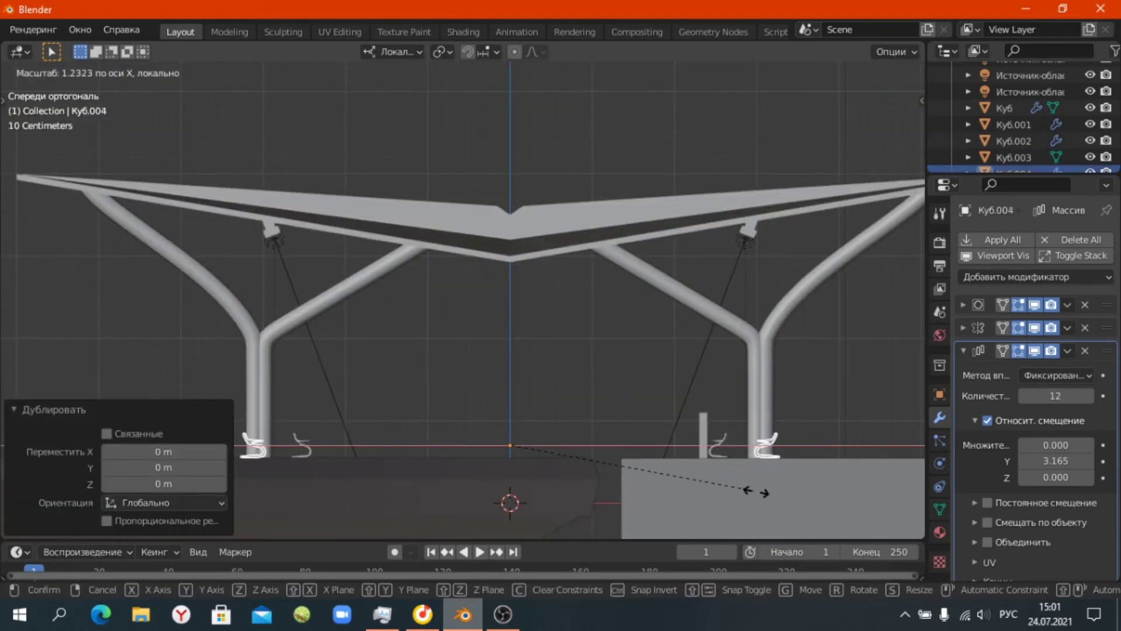
Shift the bench copy along X and scale its geometry along X to 0.020 × 0.5 × 0.125.
left_click(782, 479)
key("Tab")
key("g")
key("x")
left_click(817, 470)
key("Tab")
key("s")
key("x")
key("Escape")
left_click(939, 394)
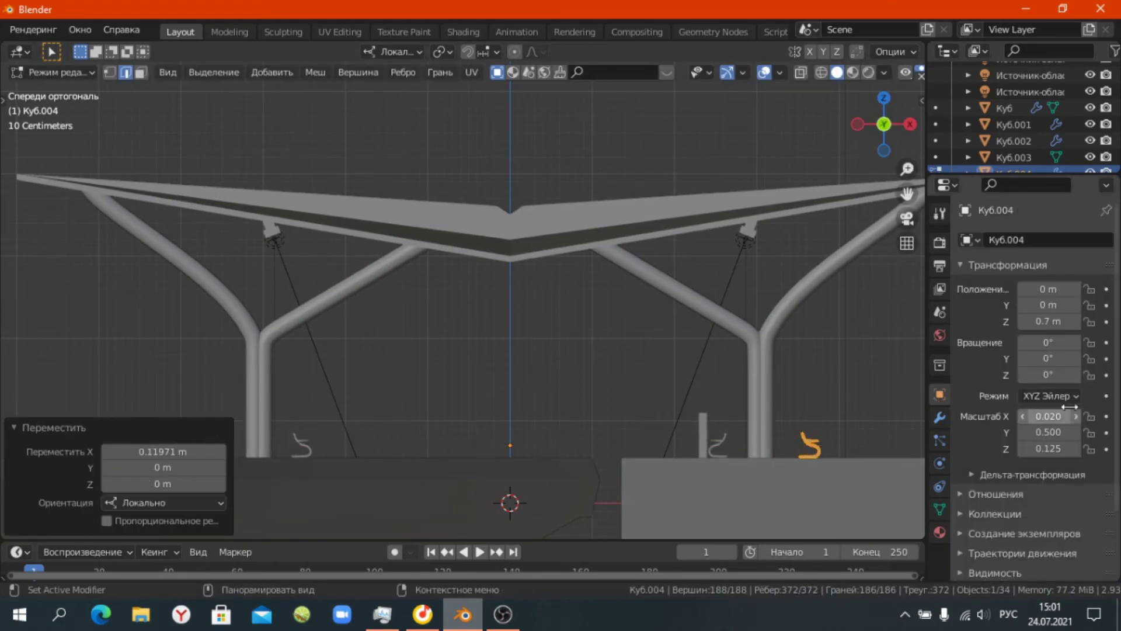
key("Tab")
Orbit to the end of the platform, then select the platform Куб in Edit Mode.
middle_click_drag(849, 439, 775, 417)
scroll(544, 408, "up", 5)
middle_click_drag(544, 408, 603, 440)
scroll(425, 404, "down", 8)
left_click(425, 405)
scroll(491, 391, "up", 4)
key("Tab")
scroll(275, 380, "up", 4)
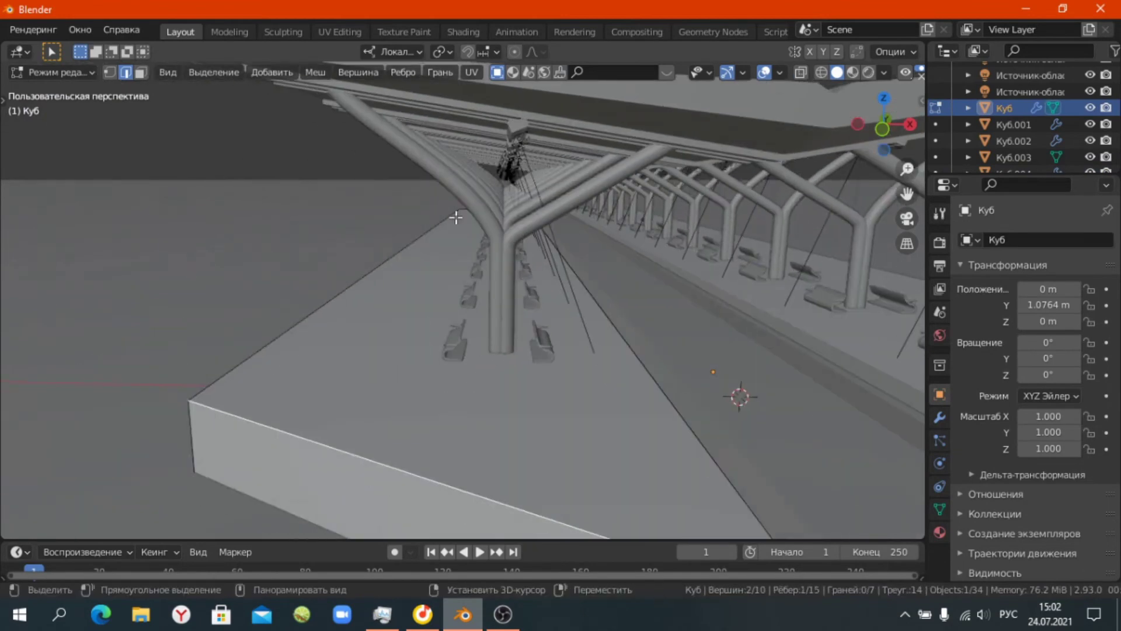
Bevel the selected platform edges and extrude them up 0.165 m into a raised lip.
left_click(452, 215, "shift")
middle_click_drag(452, 216, 518, 362)
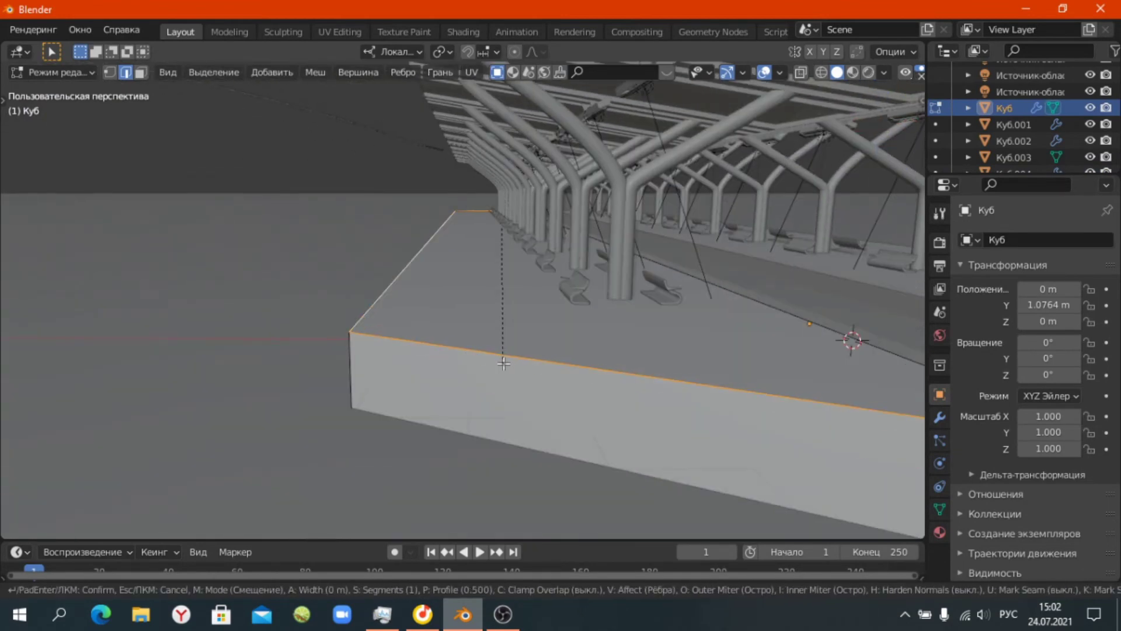
left_click(503, 363)
key("e")
left_click(496, 375)
scroll(470, 341, "down", 3)
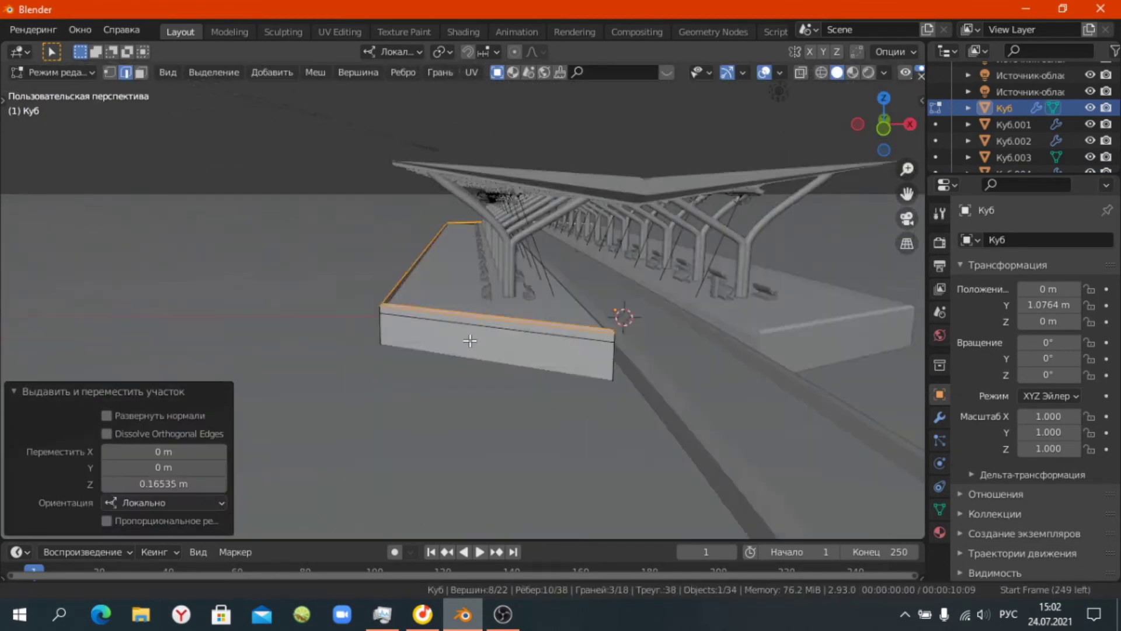
middle_click_drag(470, 341, 555, 380)
Loop-cut, bevel and inset a narrow strip along the platform, sinking it 0.012 m.
key("ctrl+r")
left_click(583, 395)
scroll(596, 407, "up", 3)
key("ctrl+b")
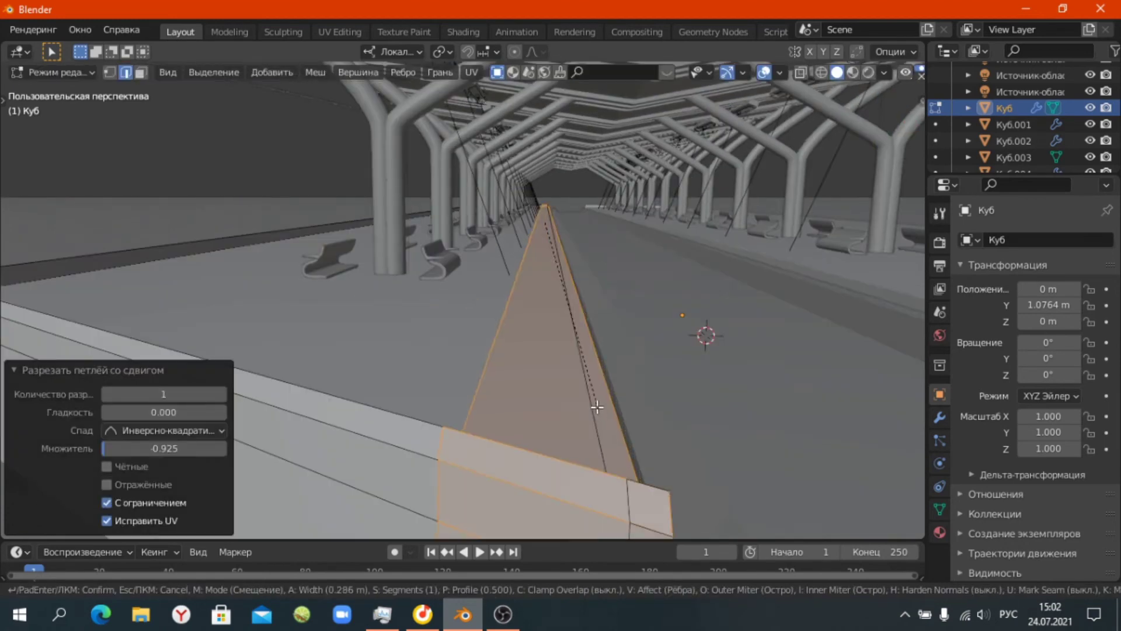
left_click(595, 404)
key("i")
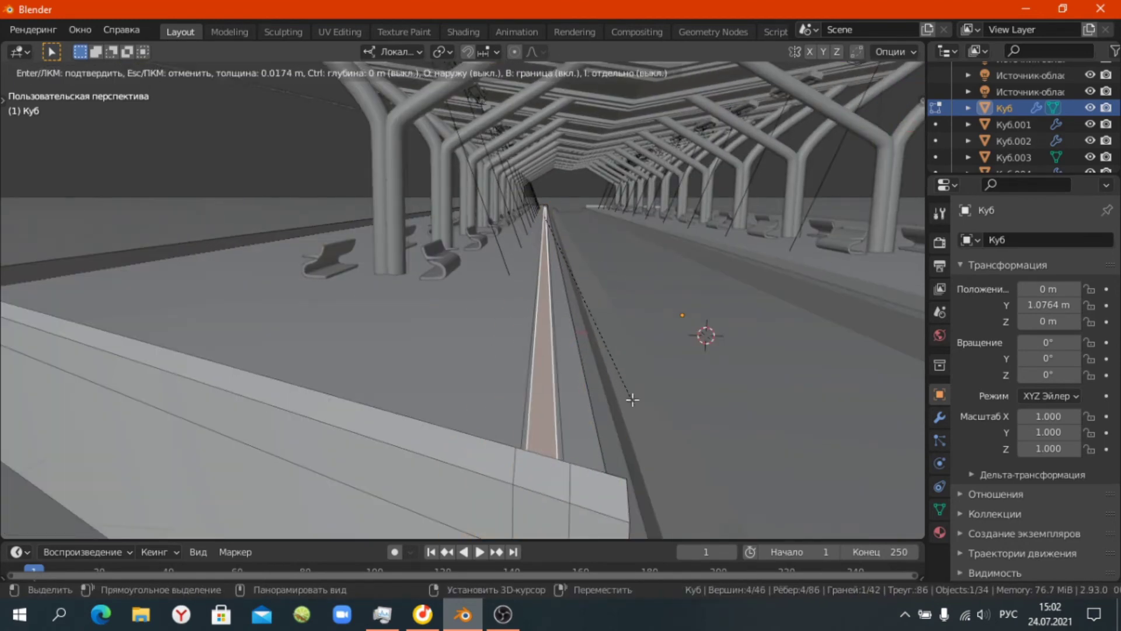
left_click(634, 403)
left_click(632, 390)
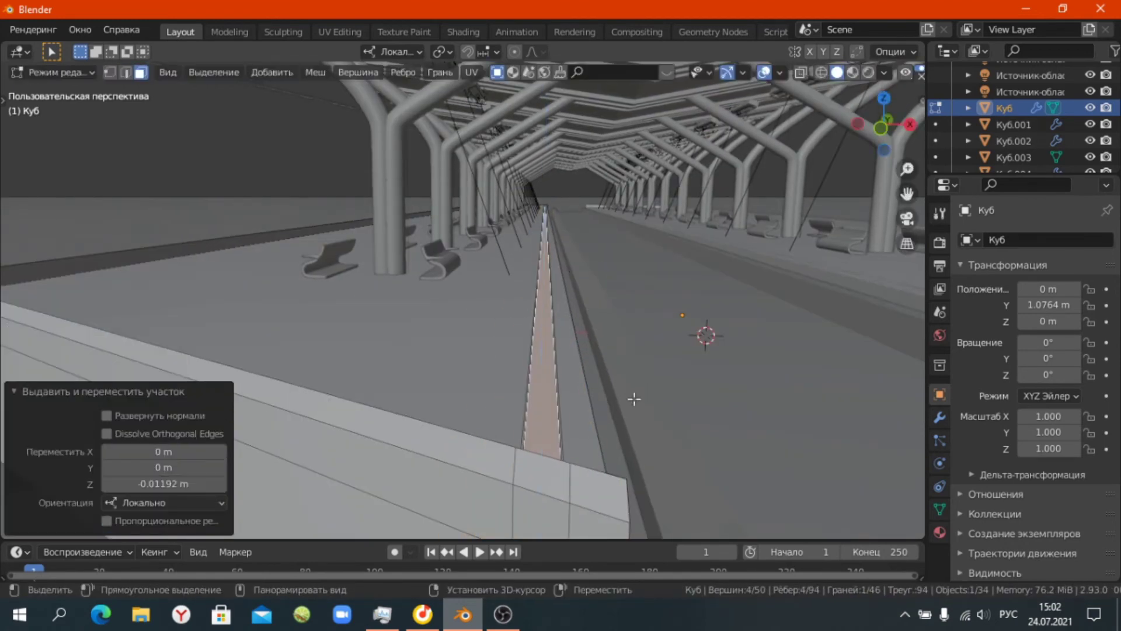
scroll(738, 325, "down", 5)
key("z")
mouse_move(738, 325)
middle_mouse_down()
mouse_move(613, 325)
mouse_move(775, 159)
middle_mouse_up()
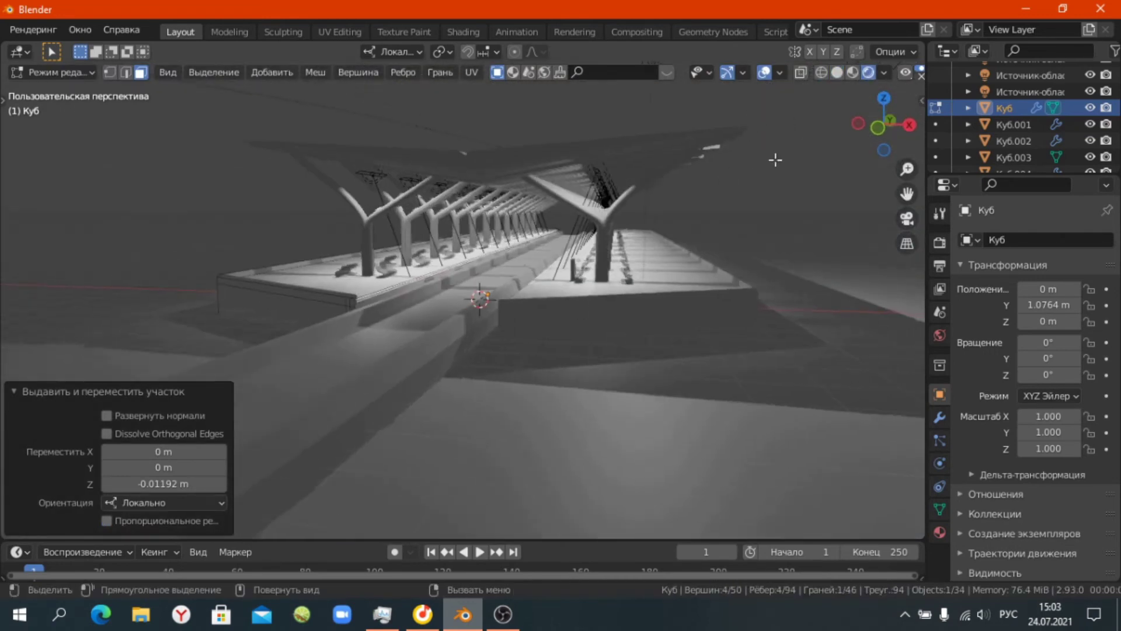
Switch to solid shading and save the scene as train.blend.
left_click(775, 159)
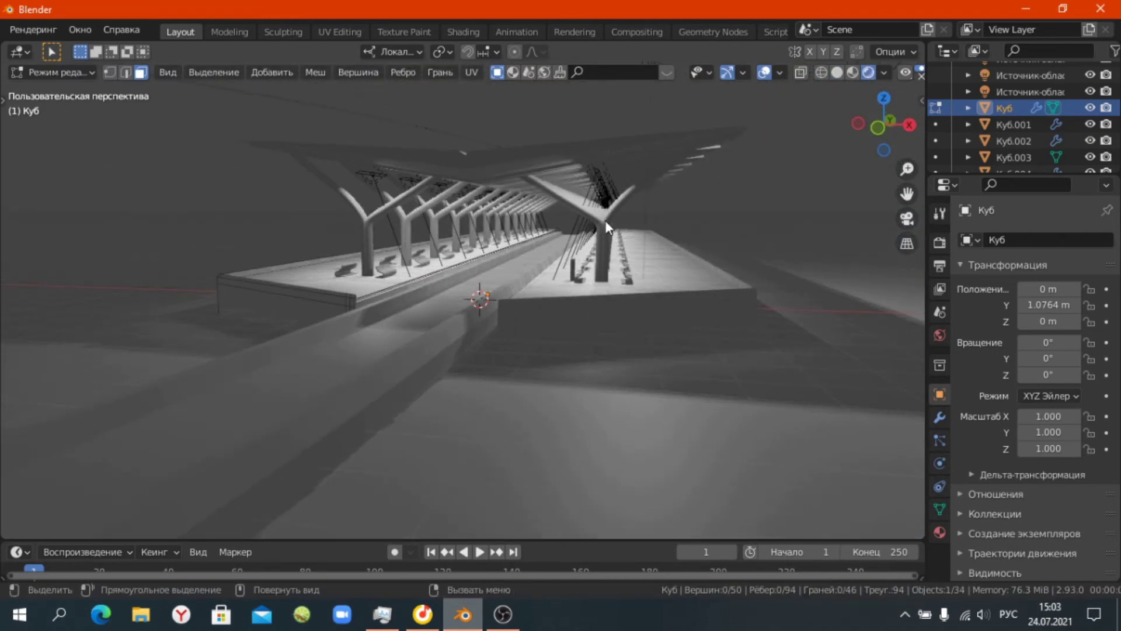
left_click(594, 261)
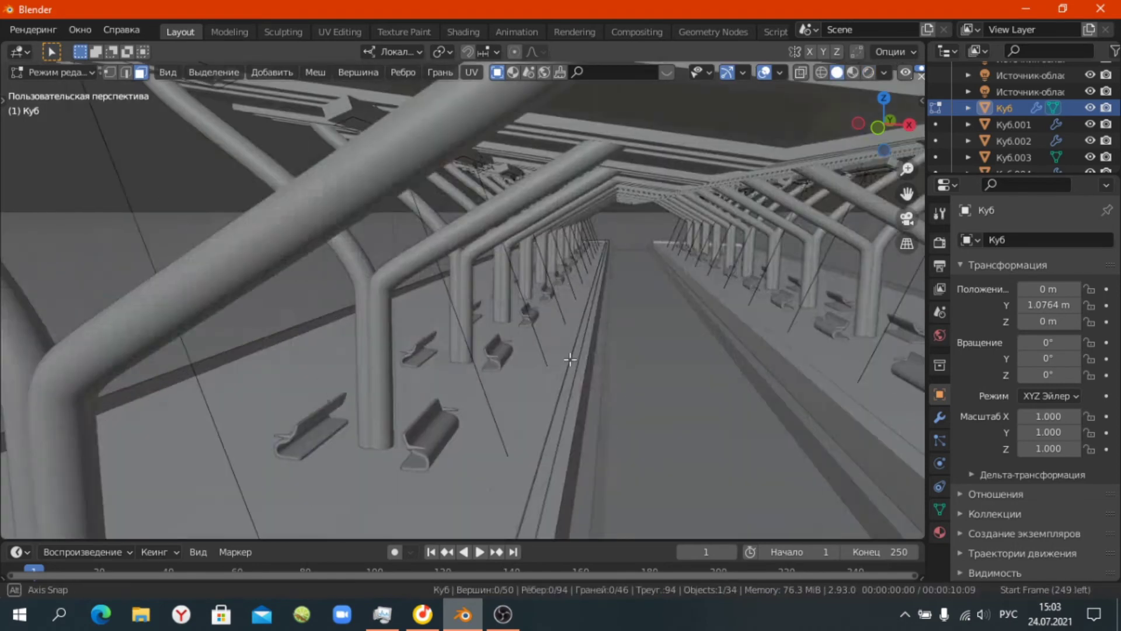
left_click(41, 29)
left_click(95, 194)
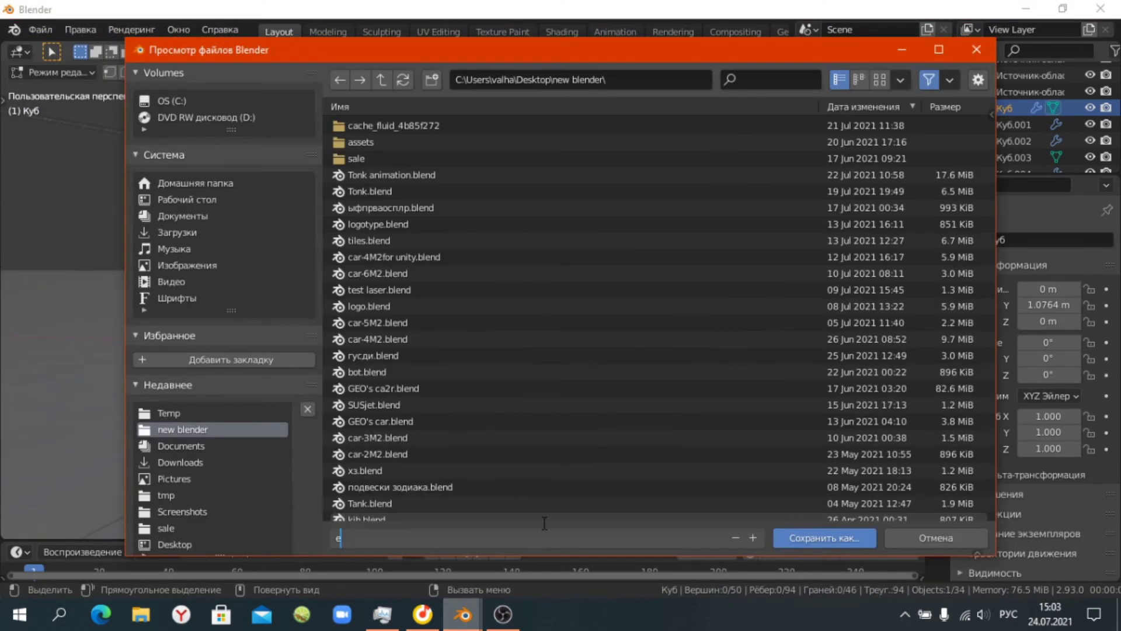
type("train.blend")
key("Return")
middle_click_drag(590, 333, 599, 266)
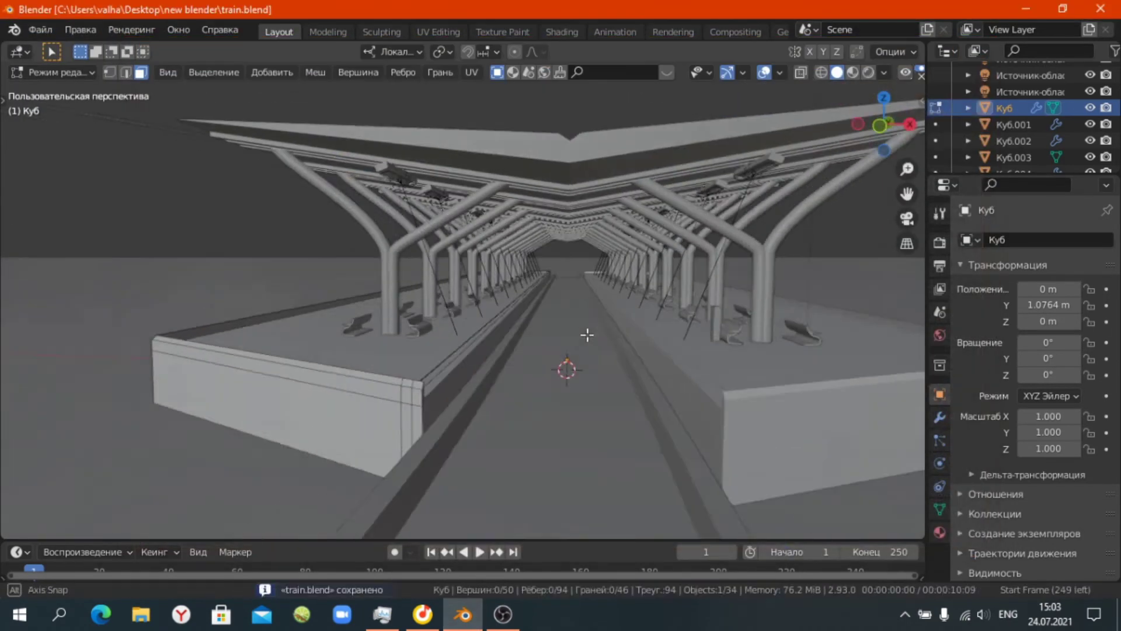
left_click(942, 238)
Add a cylinder and shift its geometry vertically in X-ray Edit Mode.
mouse_move(672, 280)
middle_mouse_down()
mouse_move(714, 306)
mouse_move(512, 351)
middle_mouse_up()
scroll(714, 306, "down", 5)
key("shift+a")
left_click(359, 161)
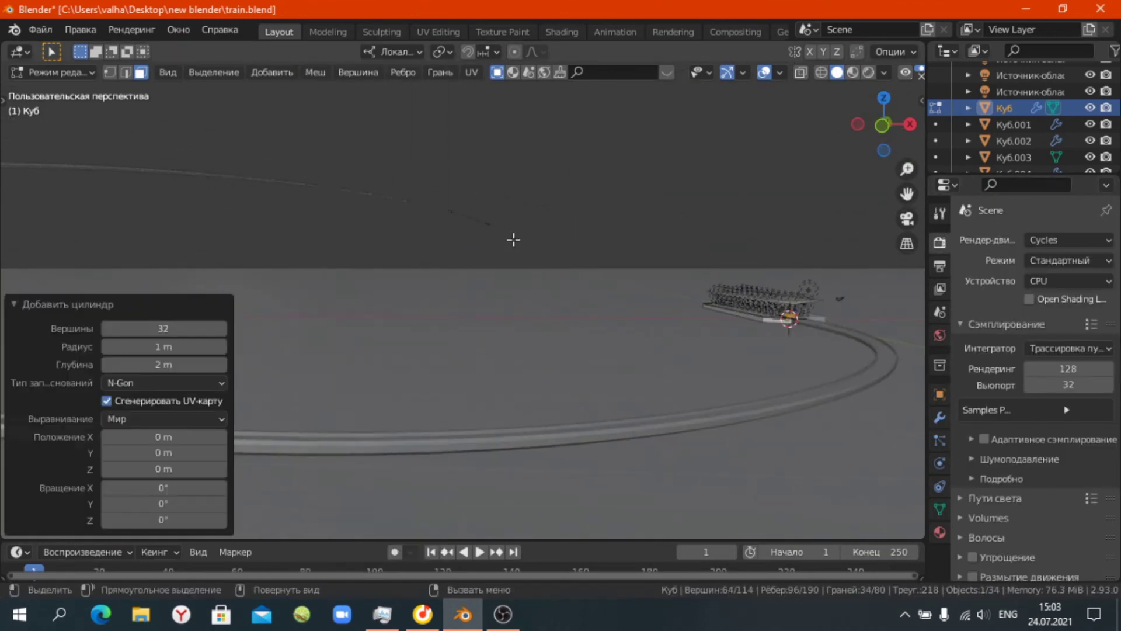
key("KP_Decimal")
type("s0")
key("Return")
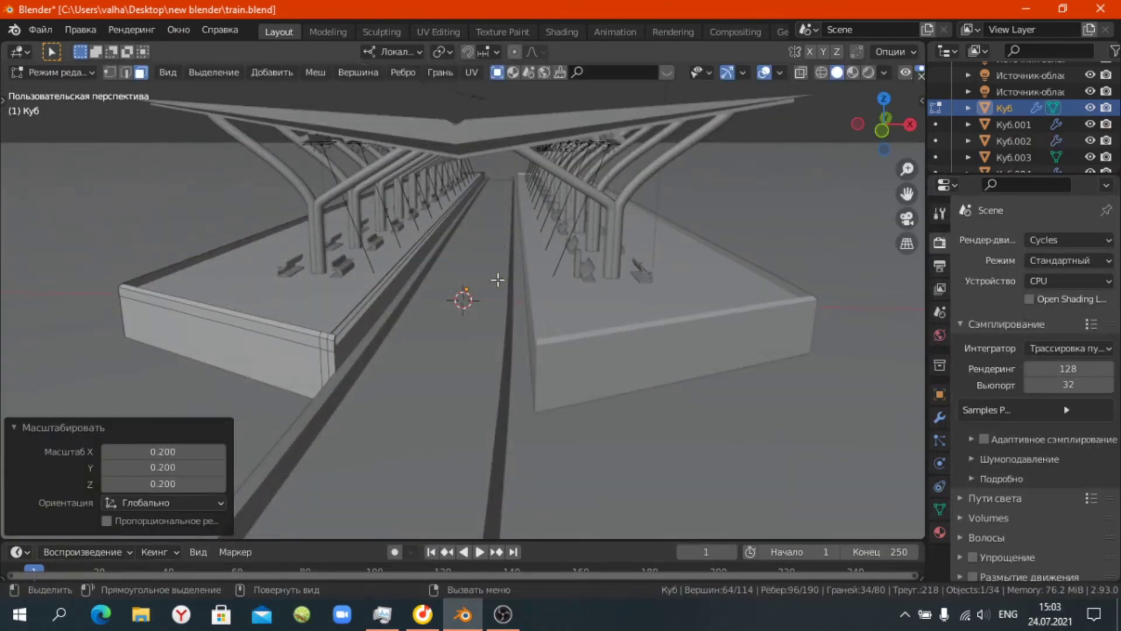
key("alt+z")
middle_click_drag(357, 278, 554, 304)
key("Tab")
key("e")
left_click(554, 305)
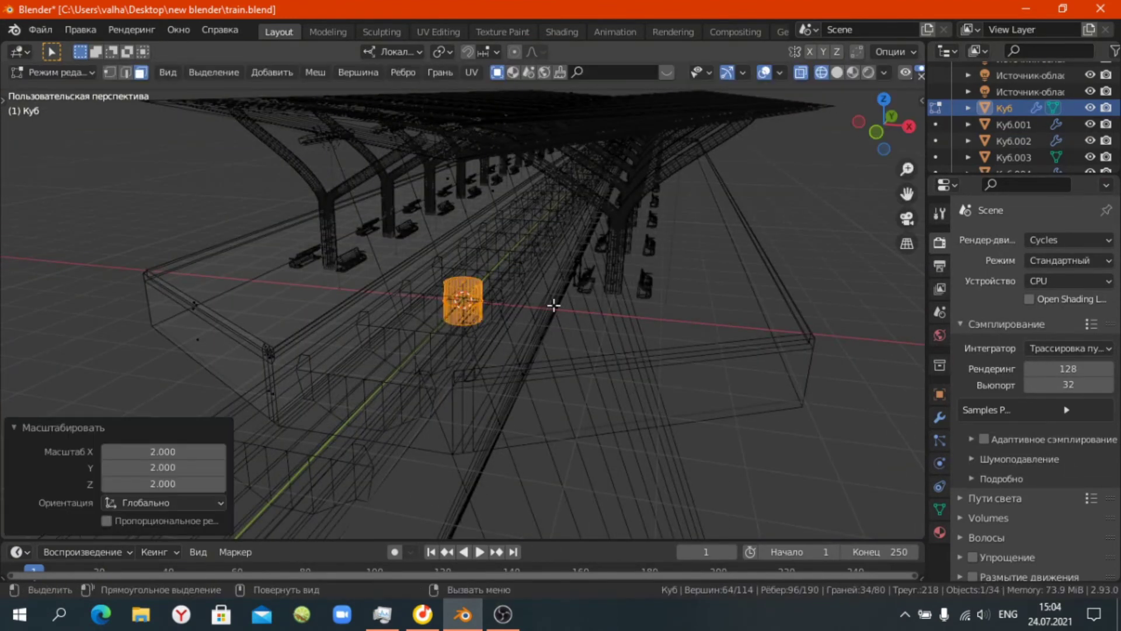
key("KP_3")
key("g")
key("z")
key("z")
left_click(425, 353)
key("e")
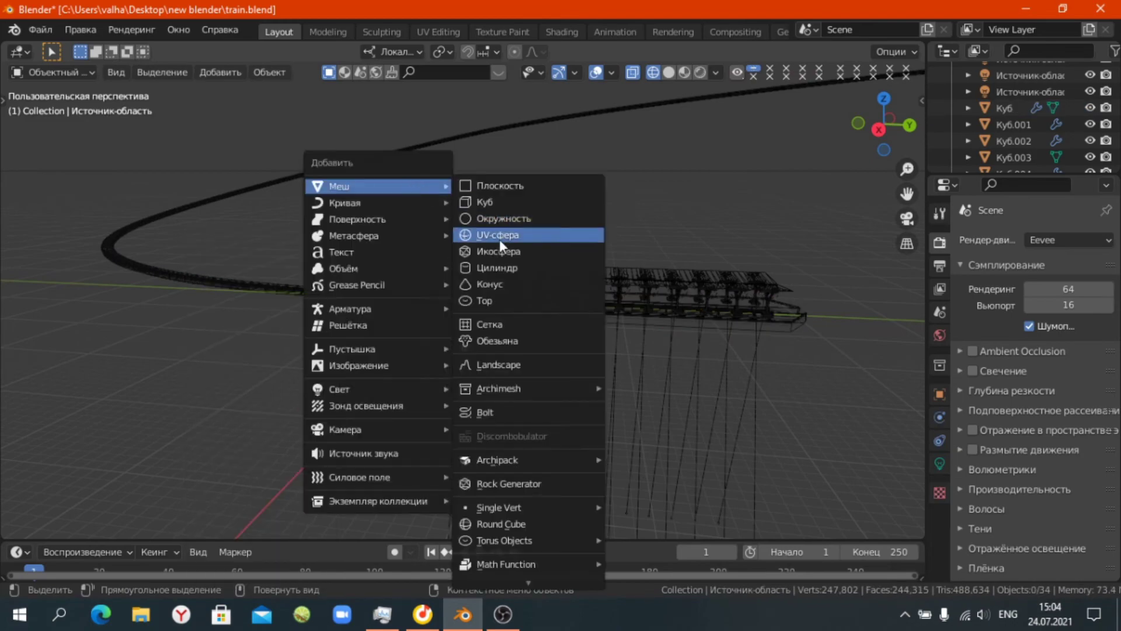
Scale the cylinder to 0.4 and lower it about 0.9 m beneath the platform.
left_click(495, 233)
type("s0.4")
key("Return")
scroll(580, 327, "up", 5)
key("KP_1")
key("g")
key("z")
left_click(627, 401)
key("g")
key("z")
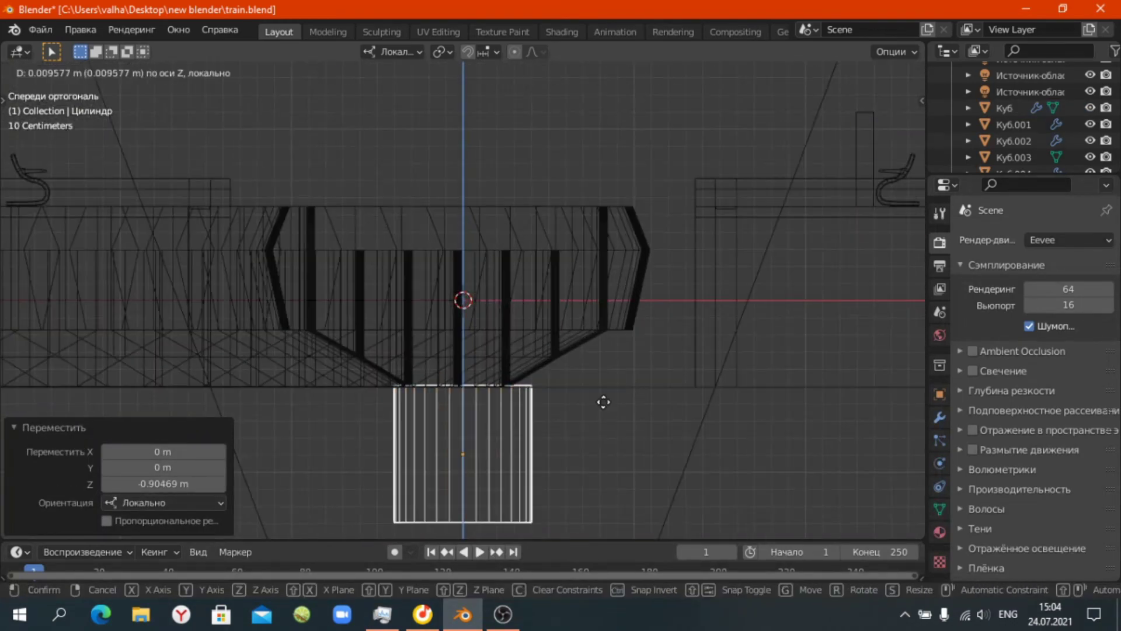
Add an Array modifier with count 2 to the cylinder.
left_click(604, 401)
scroll(603, 401, "down", 5)
left_click(940, 417)
left_click(1033, 239)
left_click(709, 286)
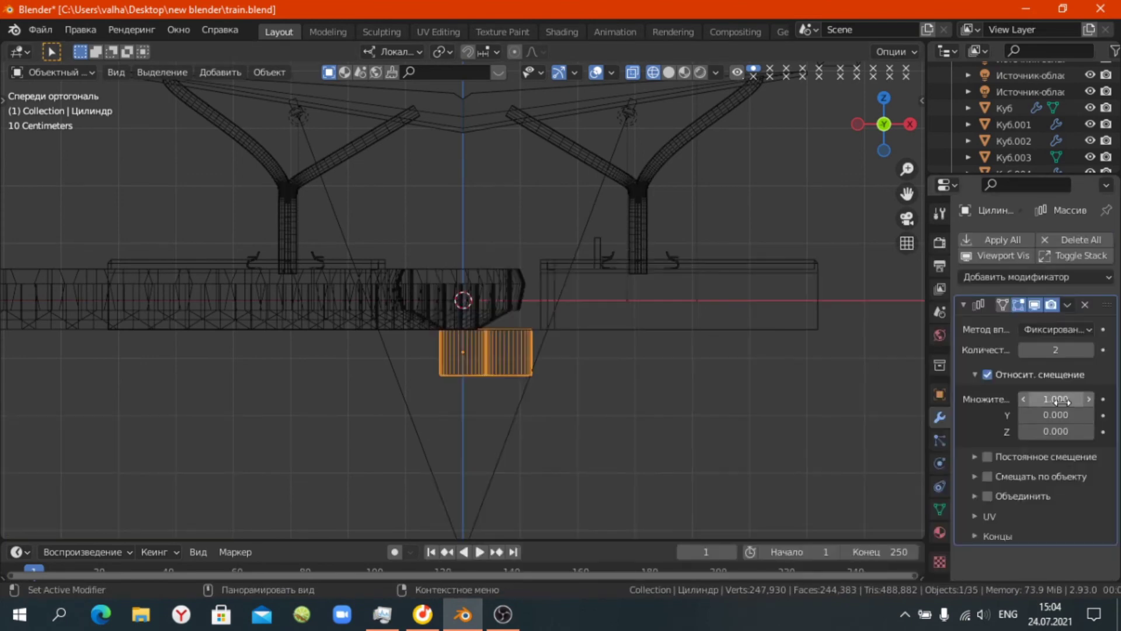
Set the Array relative Y offset to -10 and lower the geometry about 18.75 m.
key("Return")
key("KP_3")
key("Return")
scroll(443, 334, "down", 3)
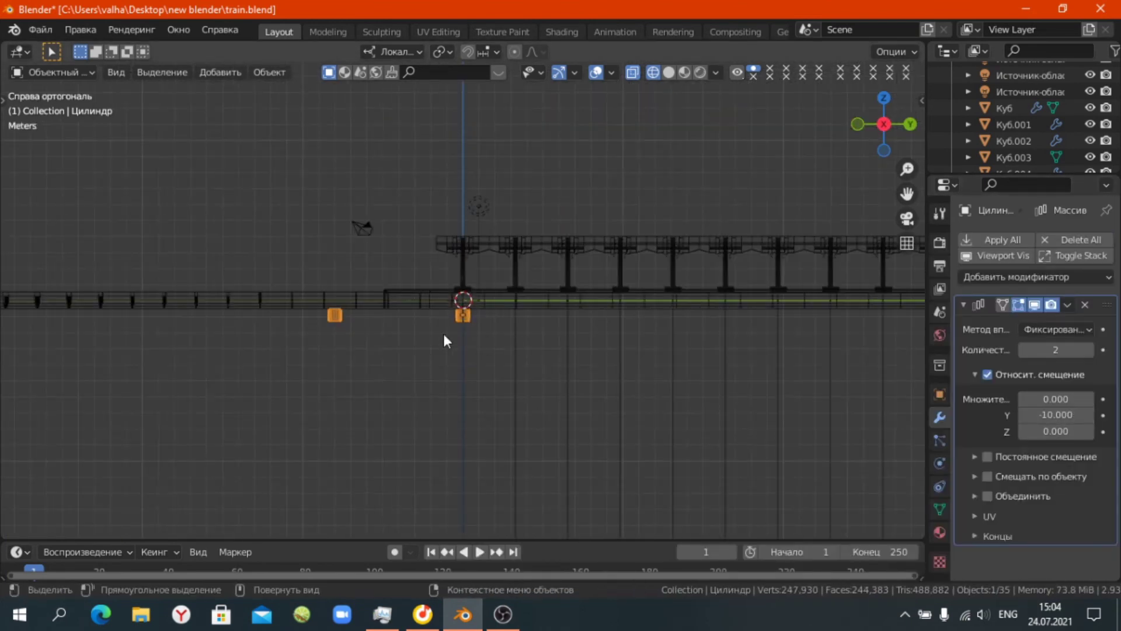
key("Tab")
key("g")
key("z")
key("Return")
Add a Curve modifier on the track path, move Array above it, raise count to 88.
left_click(1034, 277)
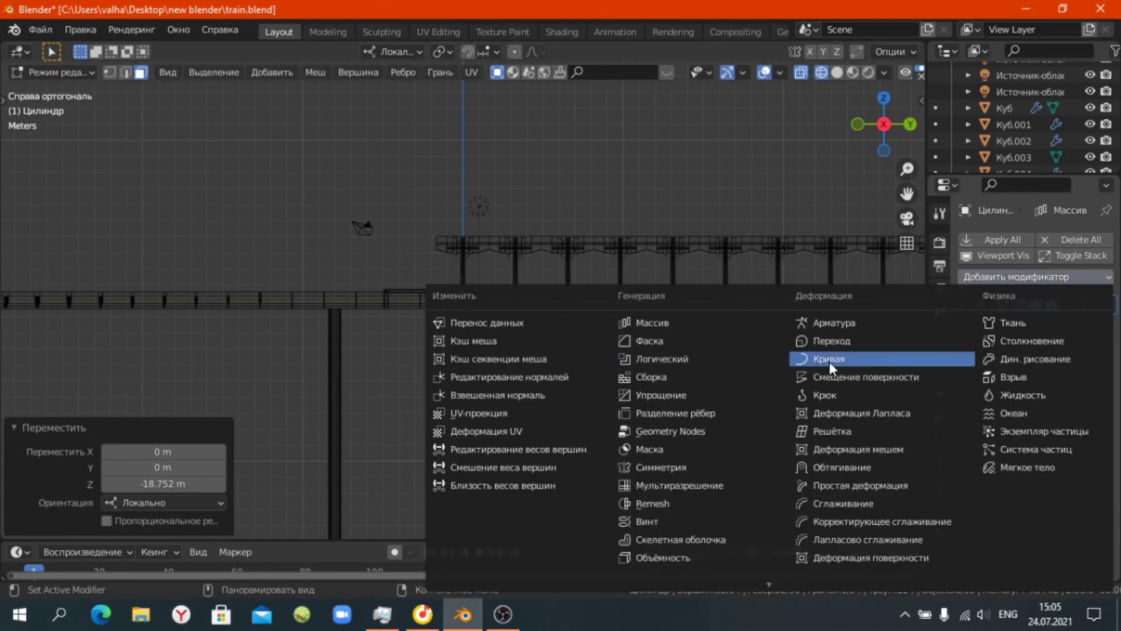
left_click(829, 358)
left_click(1056, 352)
left_click(1001, 378)
middle_click_drag(408, 351, 471, 383)
key("Tab")
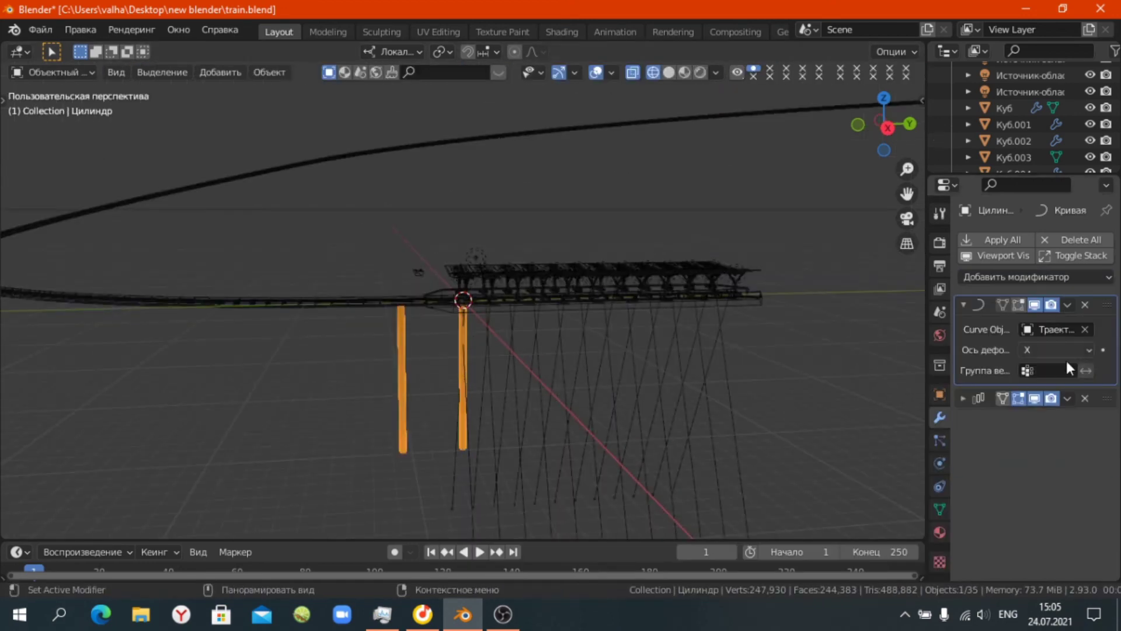
left_click_drag(1103, 305, 1099, 493)
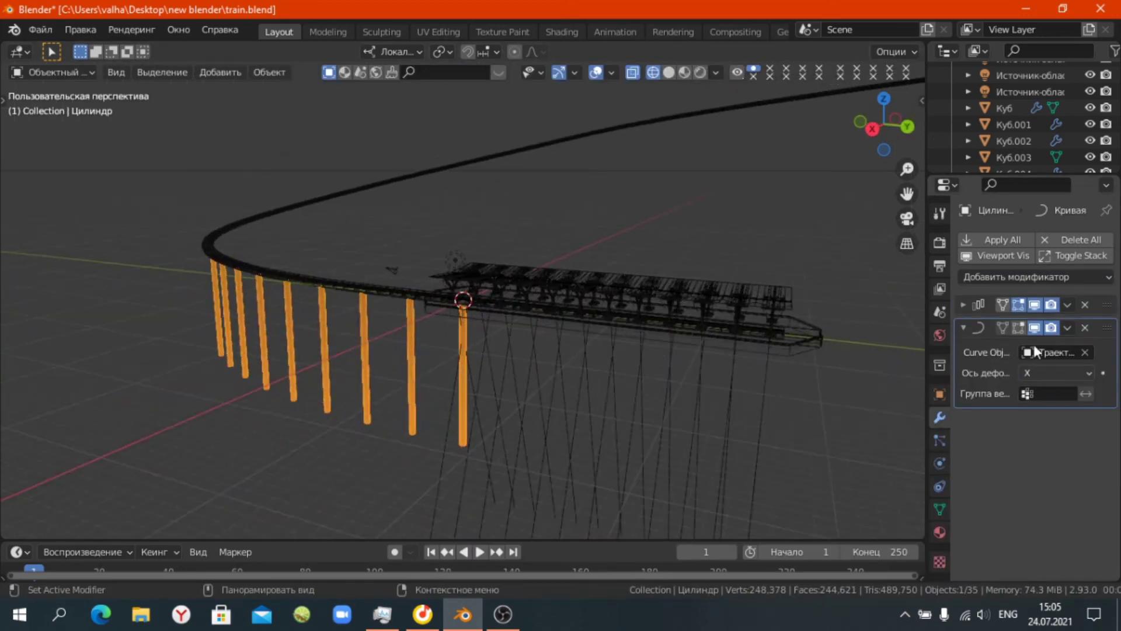
left_click_drag(1056, 349, 1092, 350)
Switch to lighter solid shading and select the curved track path.
mouse_move(671, 280)
middle_mouse_down()
mouse_move(744, 271)
mouse_move(418, 310)
mouse_move(346, 306)
mouse_move(475, 345)
middle_mouse_up()
key("z")
left_click(734, 390)
scroll(245, 211, "up", 5)
left_click(275, 244)
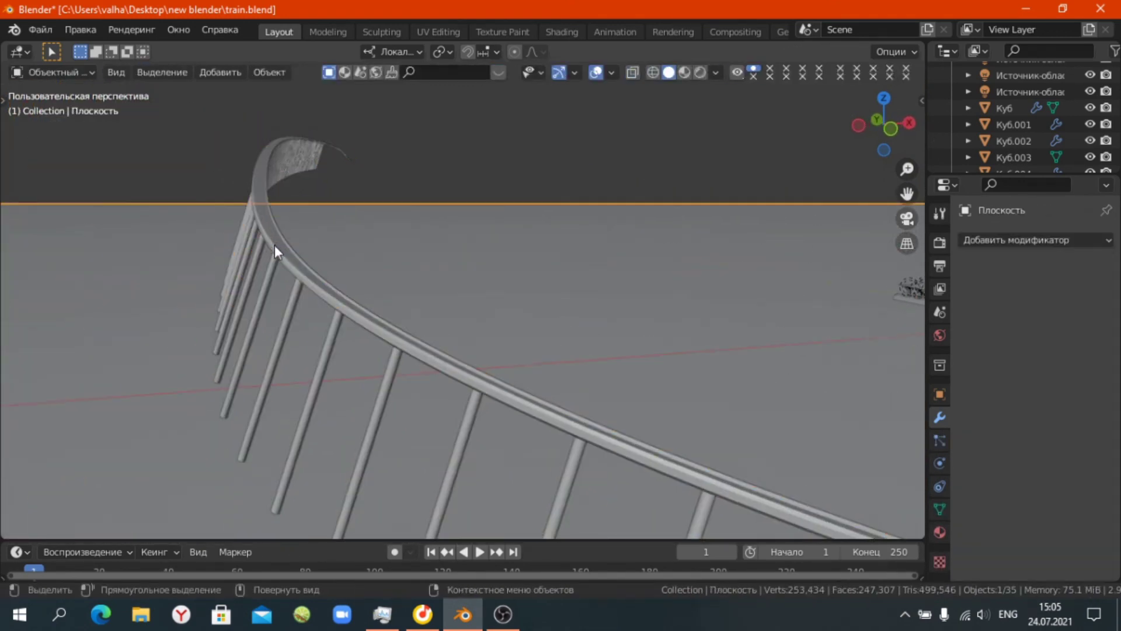
Tilt the upper point of the track path about -19.8° with the Tilt tool.
key("Tab")
key("KP_1")
left_click_drag(315, 222, 274, 230)
left_click(23, 435)
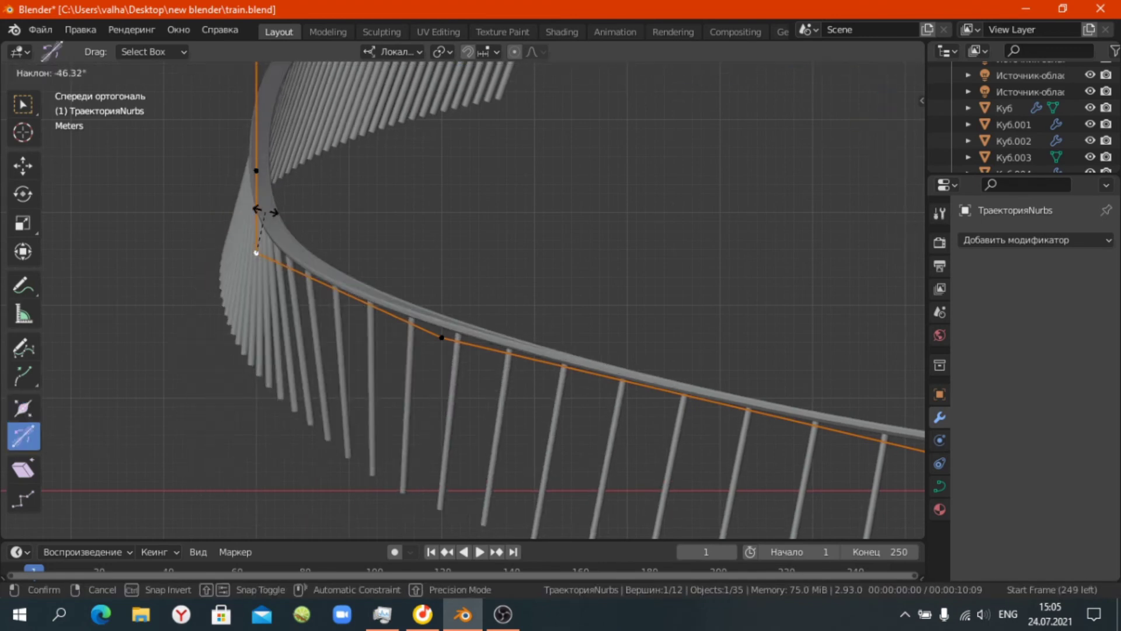
middle_click_drag(267, 168, 473, 216, "shift")
left_click(473, 216)
left_click_drag(473, 216, 514, 234)
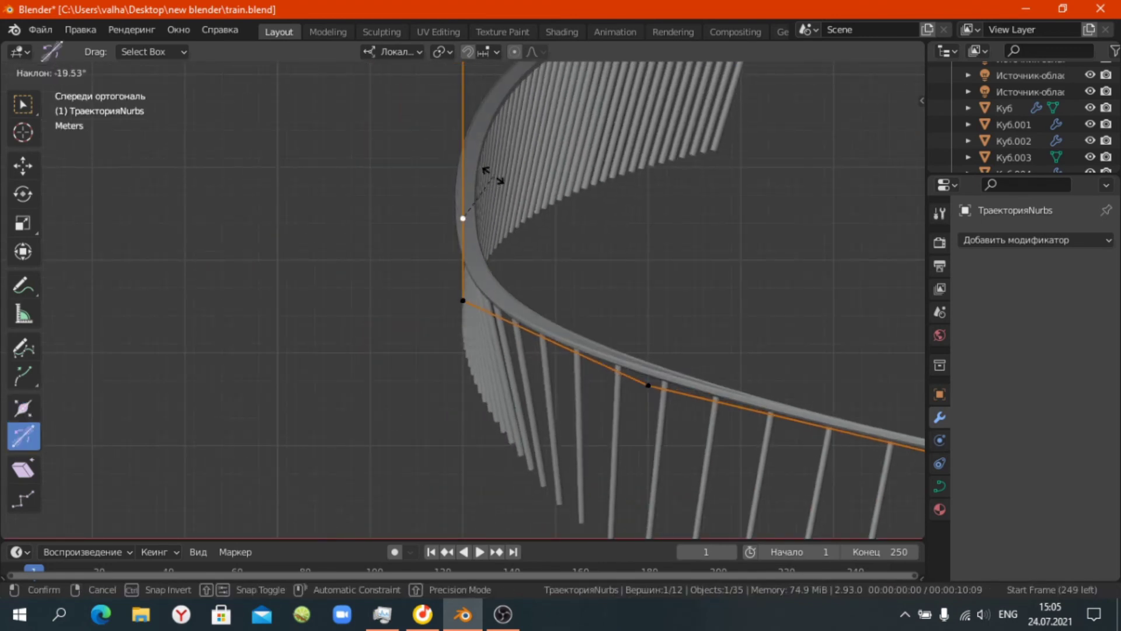
scroll(605, 221, "down", 2)
left_click_drag(418, 145, 512, 109)
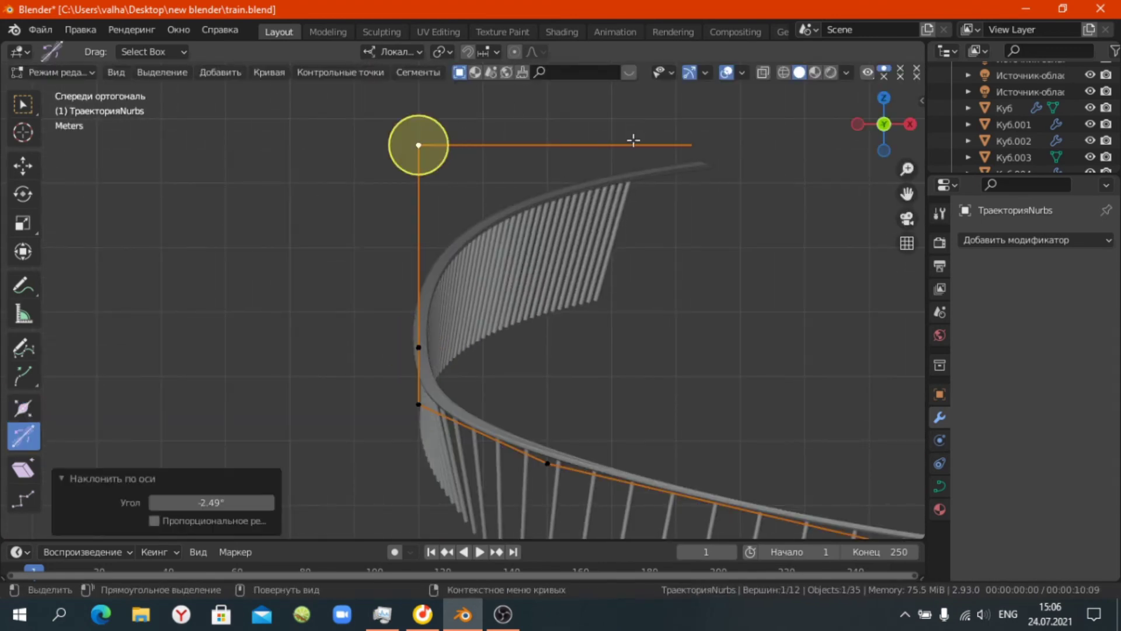
Retilt the selected path point with Ctrl+T, settling on -2.07°.
key("KP_7")
key("KP_Decimal")
key("ctrl+t")
left_click(416, 301)
key("ctrl+z")
key("ctrl+t")
left_click(412, 319)
scroll(554, 394, "down", 5)
Tilt another path point to -23.3° and leave Edit Mode.
mouse_move(554, 394)
middle_mouse_down()
mouse_move(525, 292)
mouse_move(583, 204)
middle_mouse_up()
left_click(588, 181)
key("KP_7")
key("KP_Decimal")
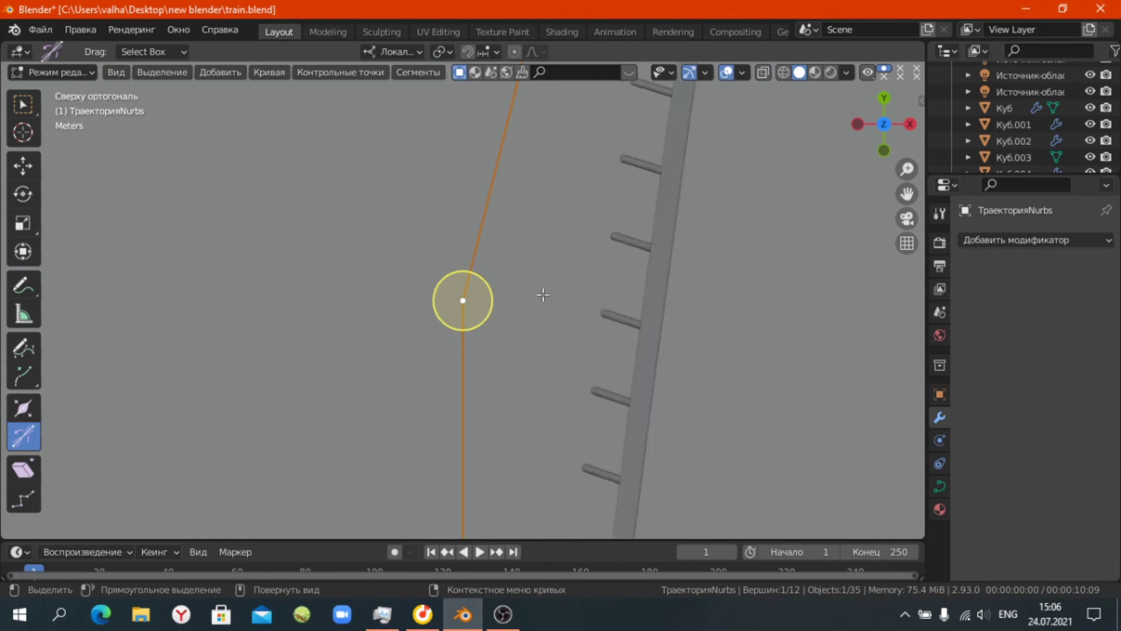
key("ctrl+t")
left_click(354, 366)
scroll(481, 346, "down", 4)
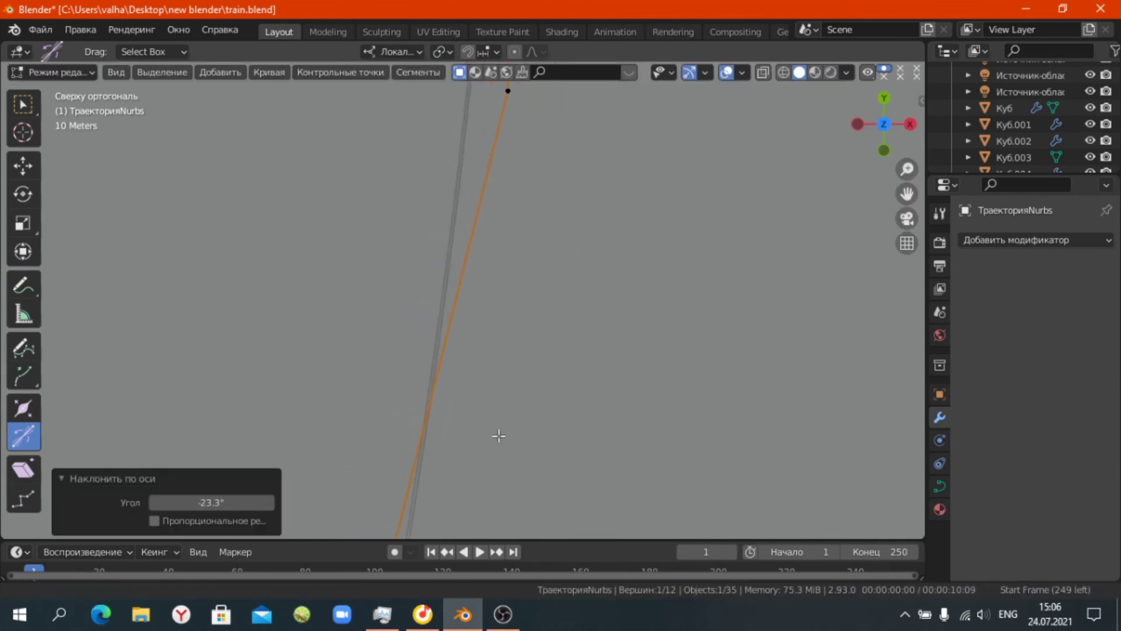
key("Tab")
Set the pole Array count to 256.
left_click(436, 345)
scroll(478, 319, "down", 5)
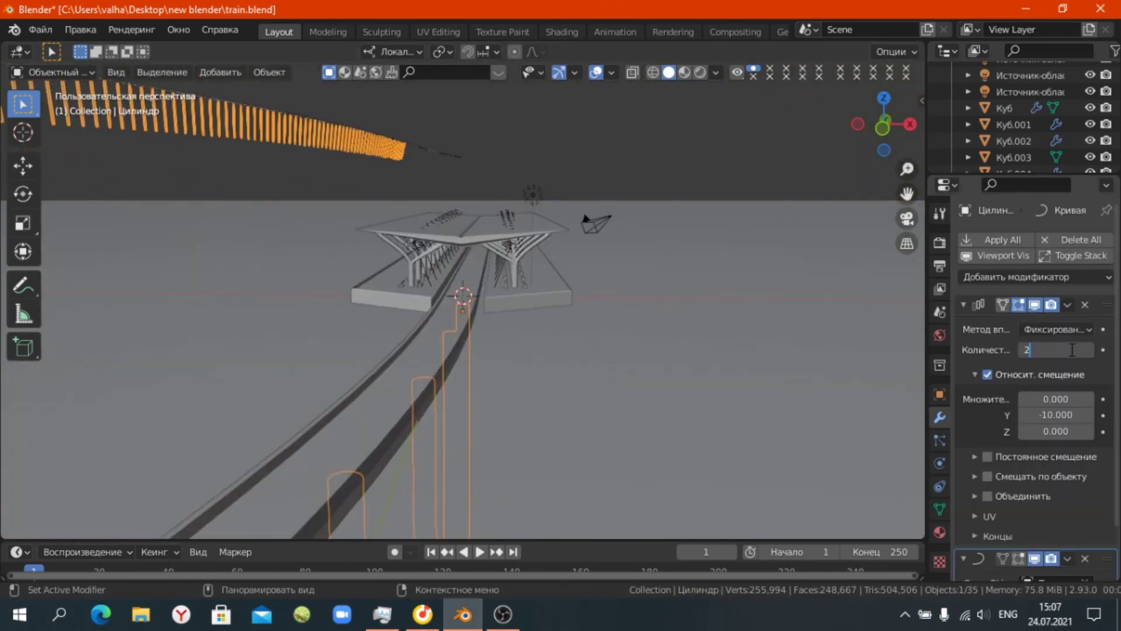
type("56")
key("Return")
From top view, tilt another track path point to -21.9°.
key("grave")
left_click(639, 195)
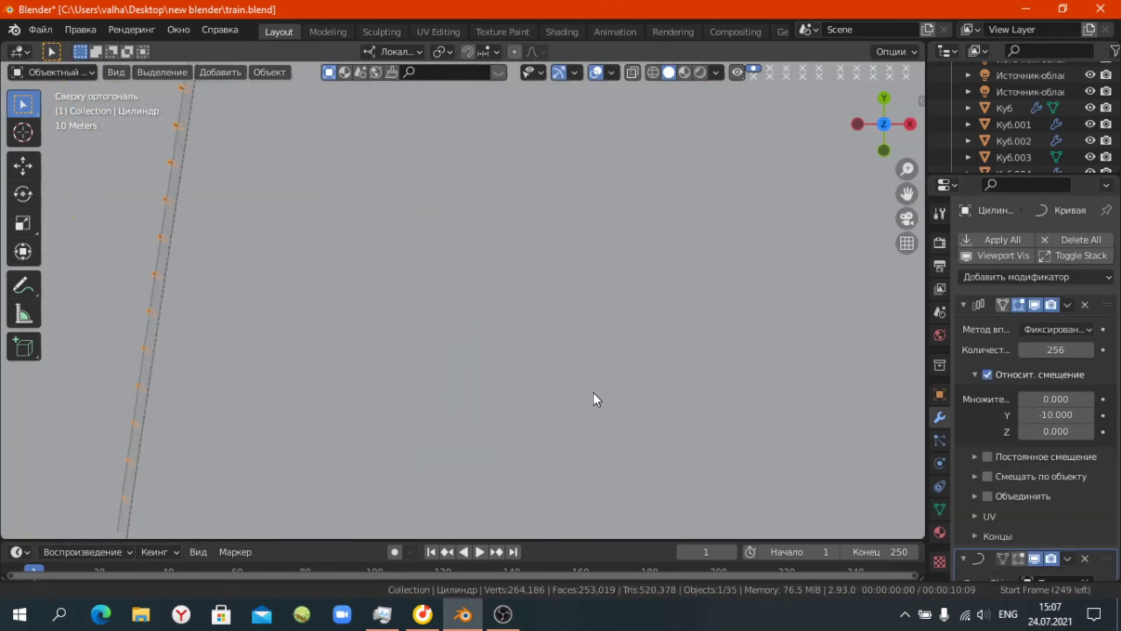
left_click(513, 274)
key("Tab")
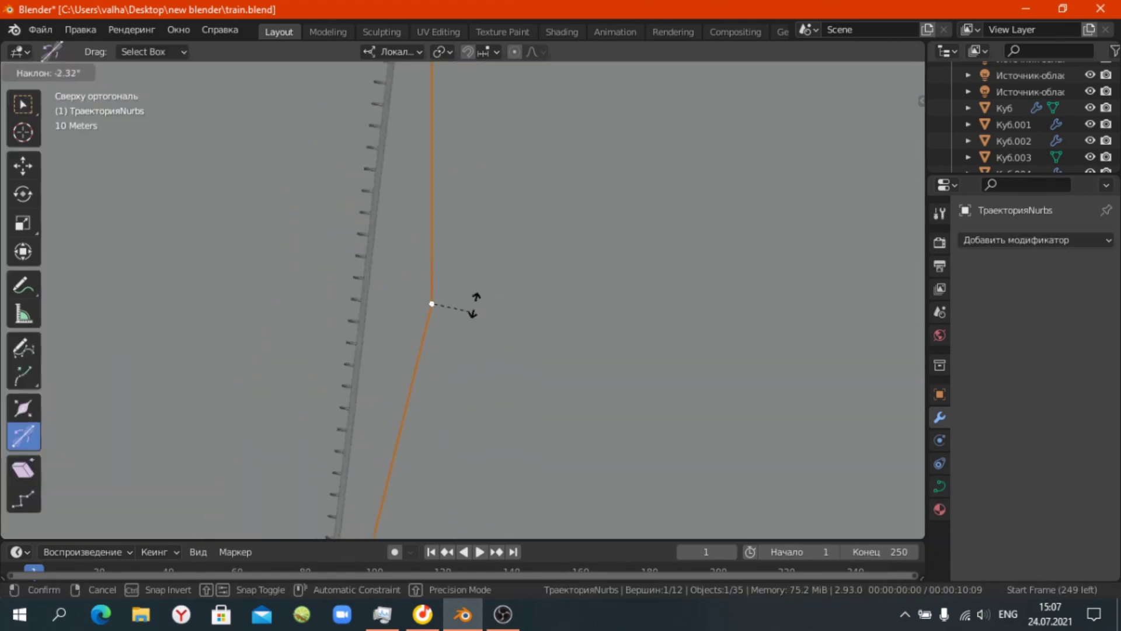
left_click(477, 293)
key("ctrl+t")
left_click(408, 362)
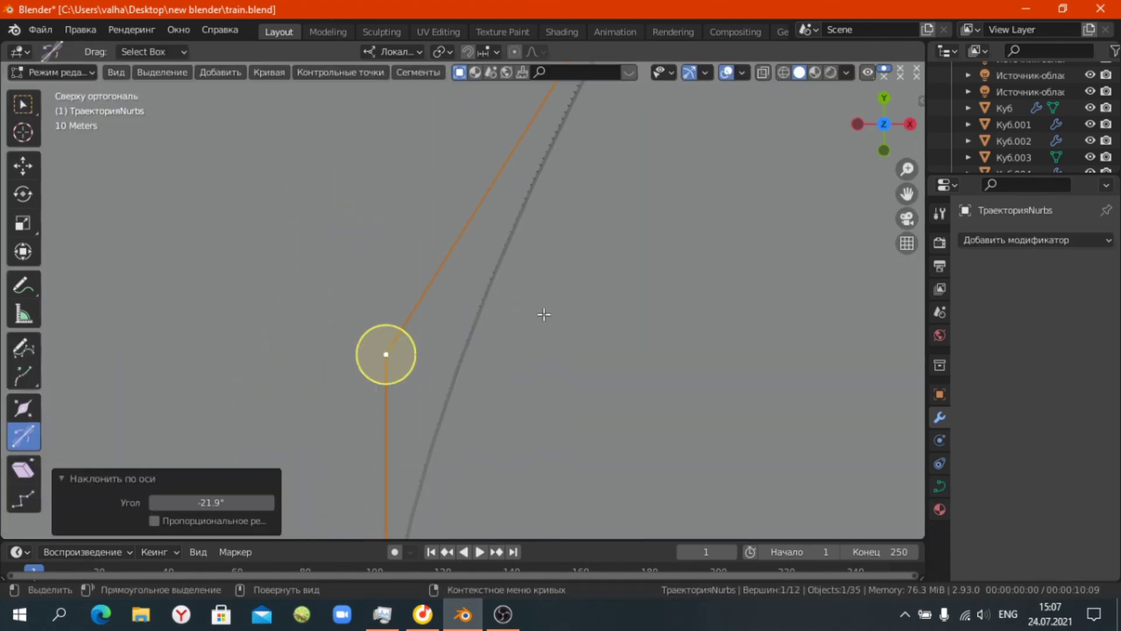
left_click(511, 229)
key("Tab")
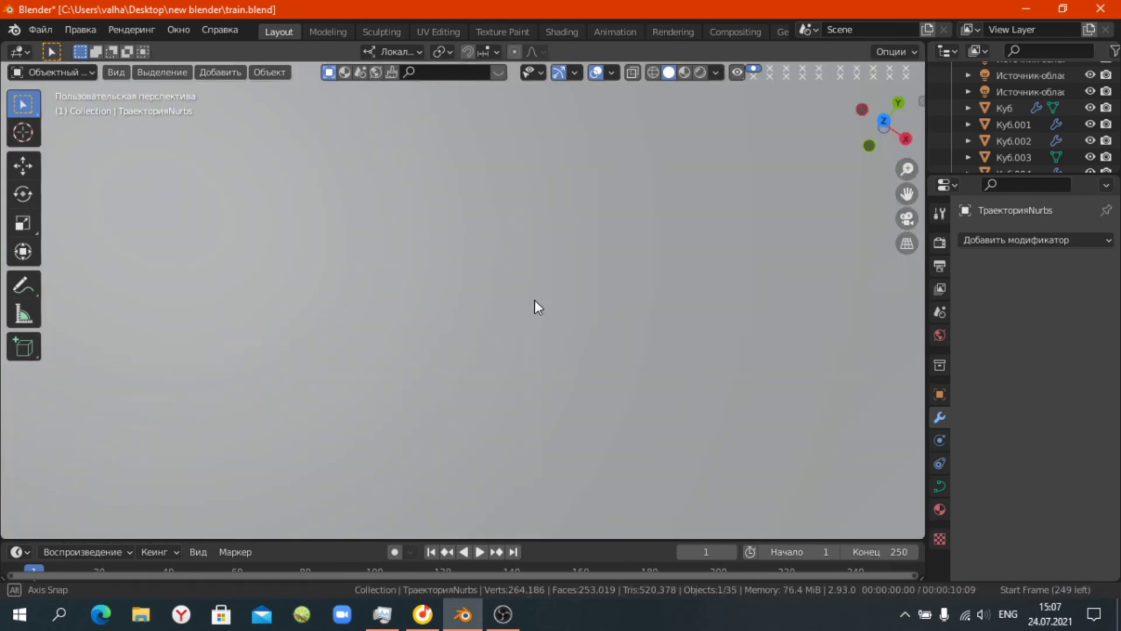
scroll(506, 313, "down", 10)
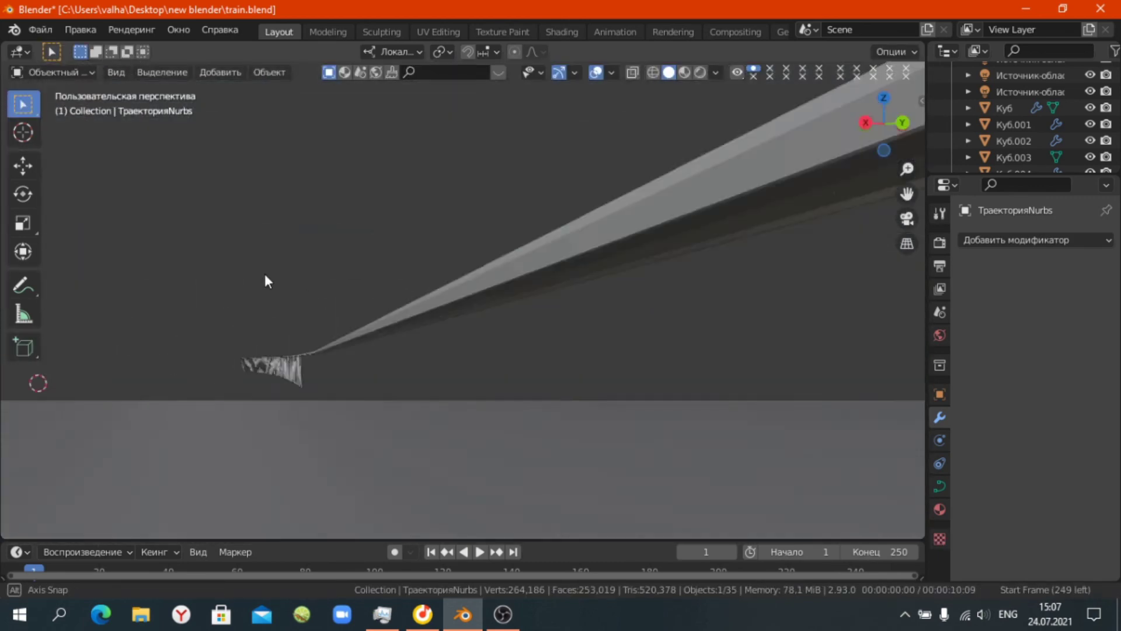
Select the pole cylinder and set its Array modifier count to 321.
left_click(251, 312)
mouse_move(1045, 349)
left_mouse_down()
mouse_move(1060, 364)
mouse_move(1045, 365)
left_mouse_up()
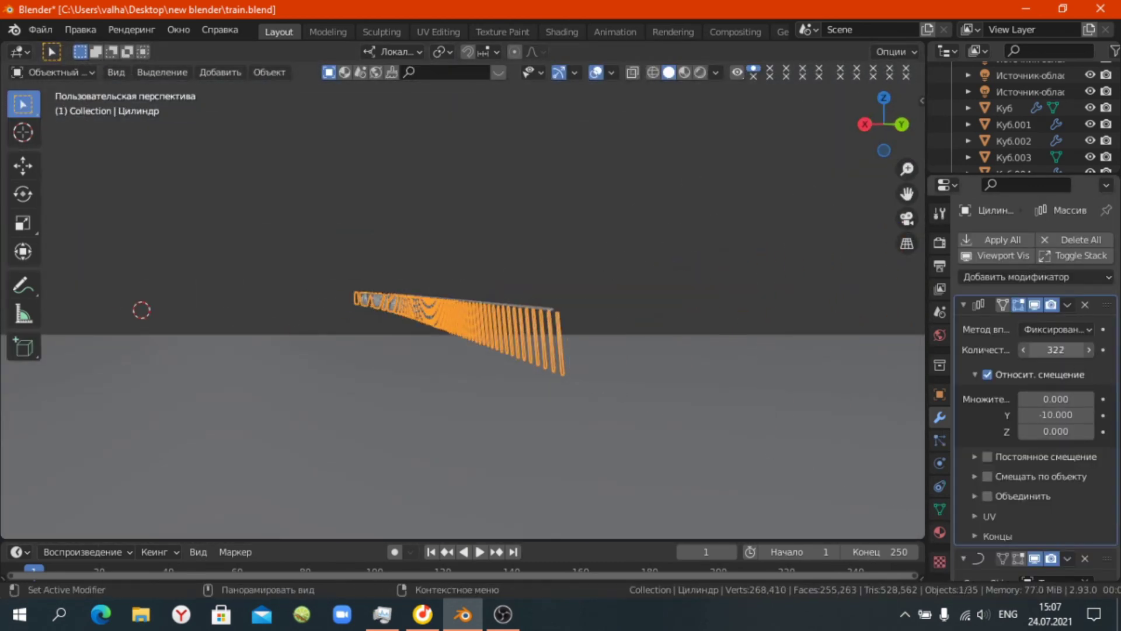
mouse_move(444, 338)
middle_mouse_down()
mouse_move(548, 352)
mouse_move(193, 351)
mouse_move(312, 352)
middle_mouse_up()
scroll(350, 353, "down", 2)
scroll(667, 356, "down", 2)
Select the platform and orbit around it to review the extended row of poles.
middle_click_drag(667, 356, 813, 371)
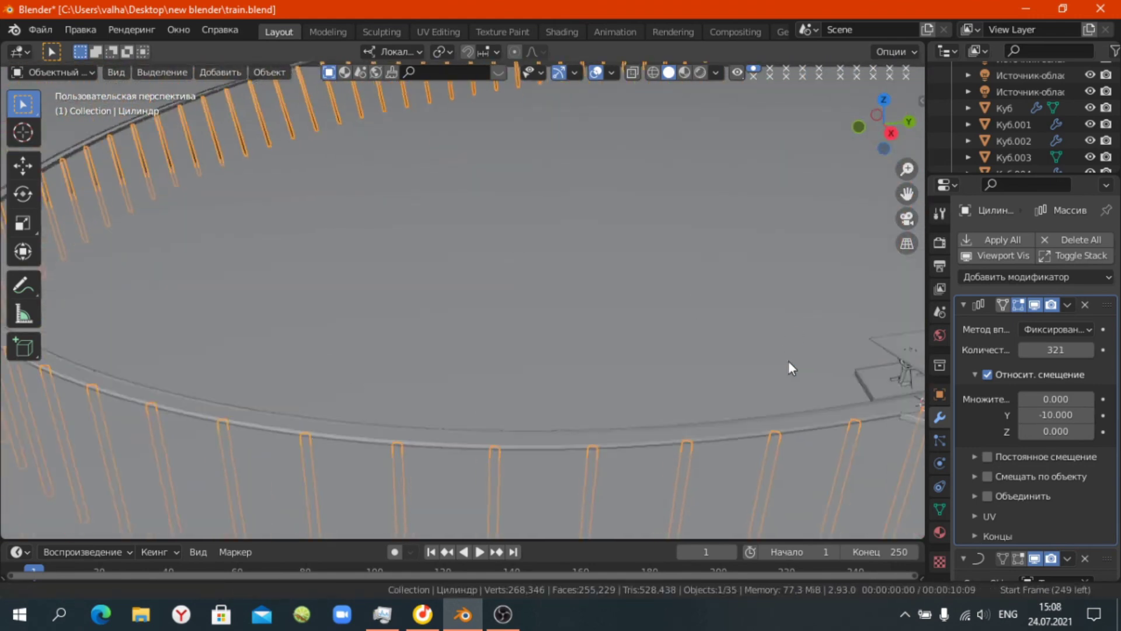
scroll(475, 363, "down", 3)
left_click(475, 363)
middle_click_drag(475, 363, 566, 335)
scroll(567, 335, "up", 3)
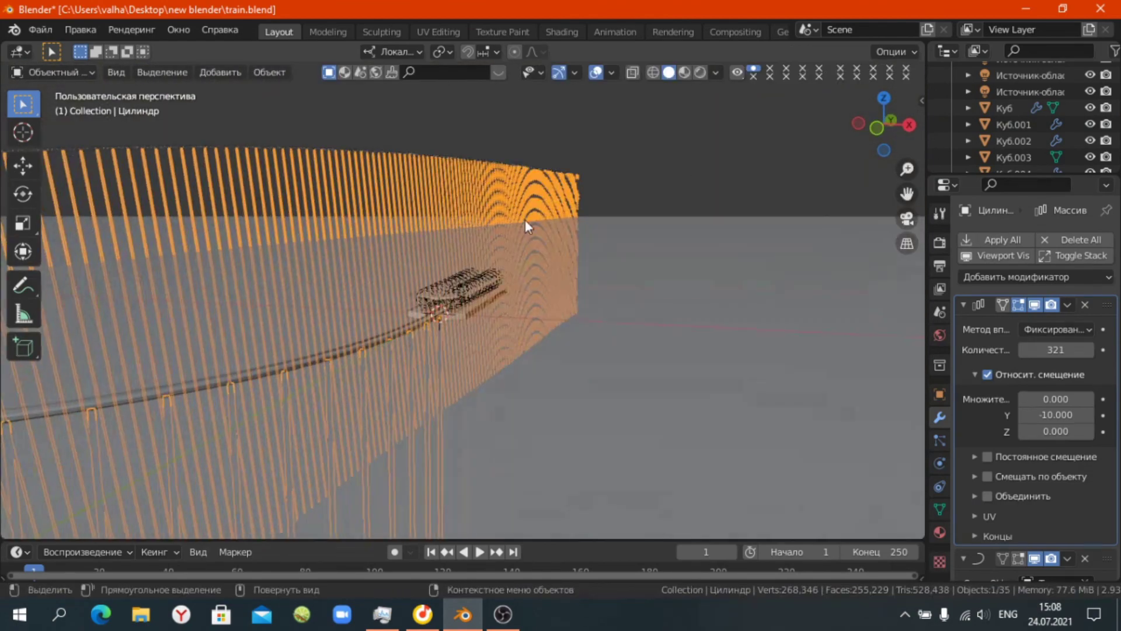
mouse_move(527, 225)
middle_mouse_down()
mouse_move(390, 260)
mouse_move(513, 258)
mouse_move(521, 359)
middle_mouse_up()
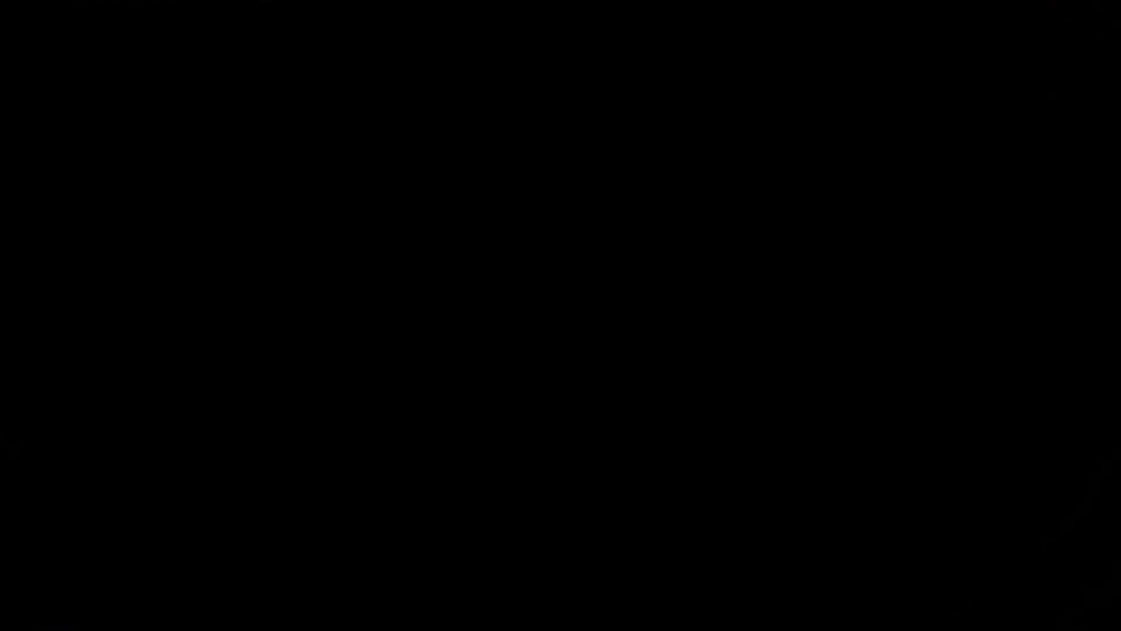